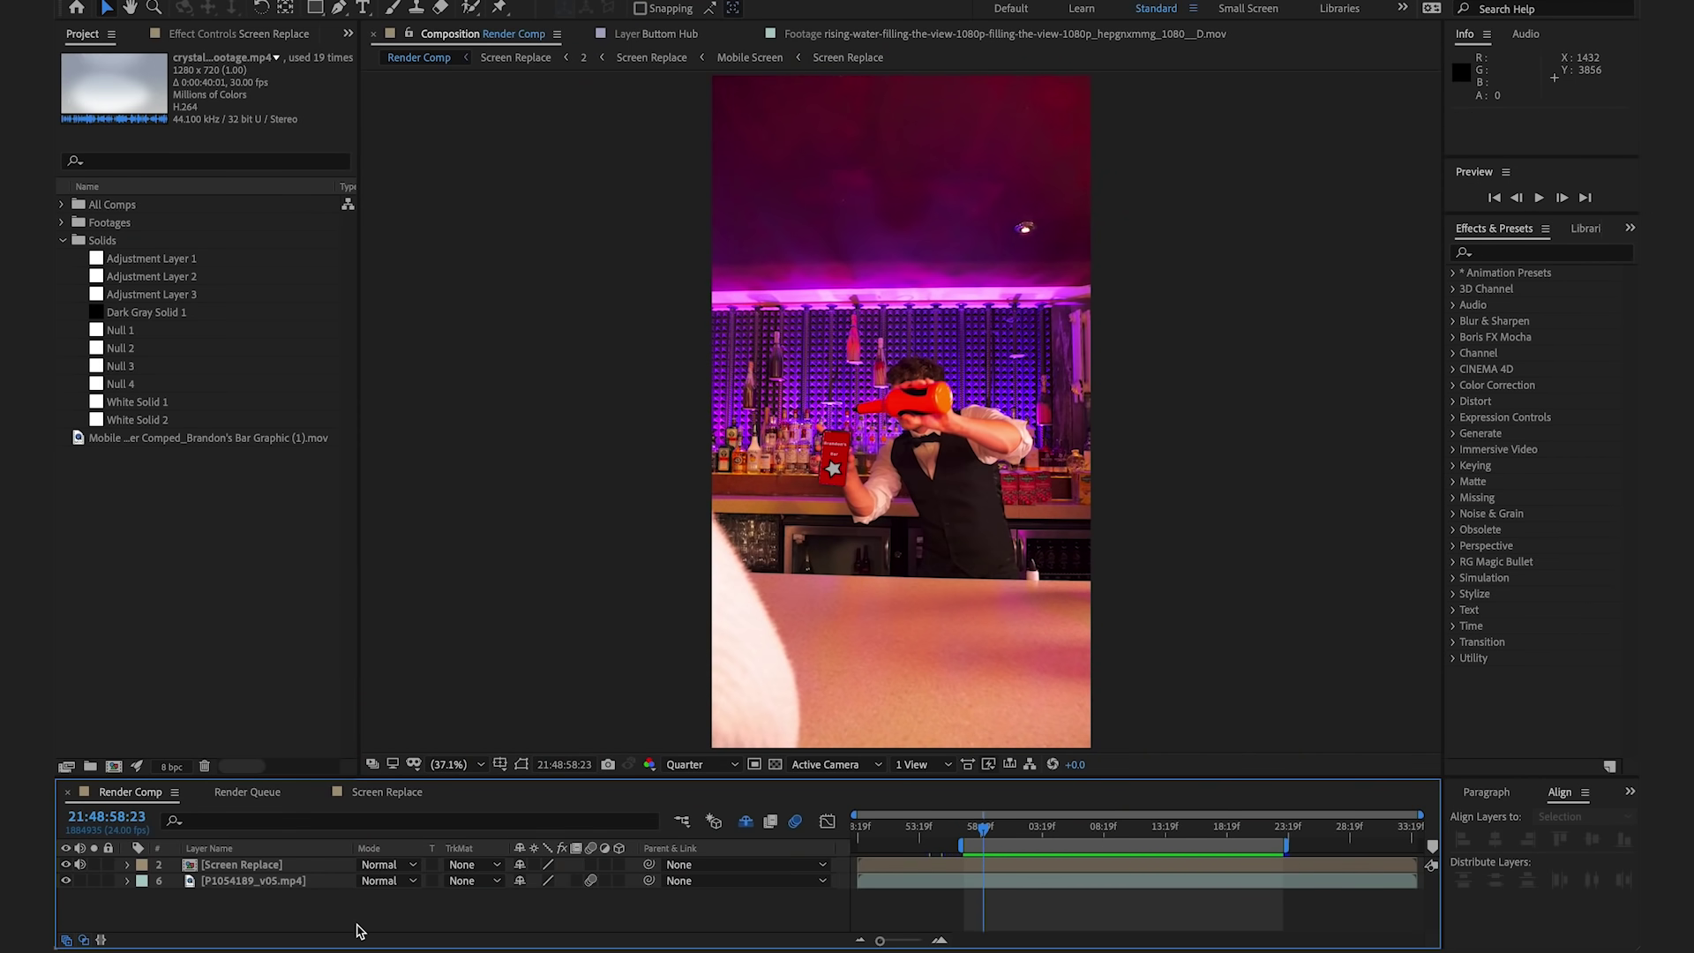
Delete the red Mobile Bar Graphic layer from the Screen Replace comp
click(380, 792)
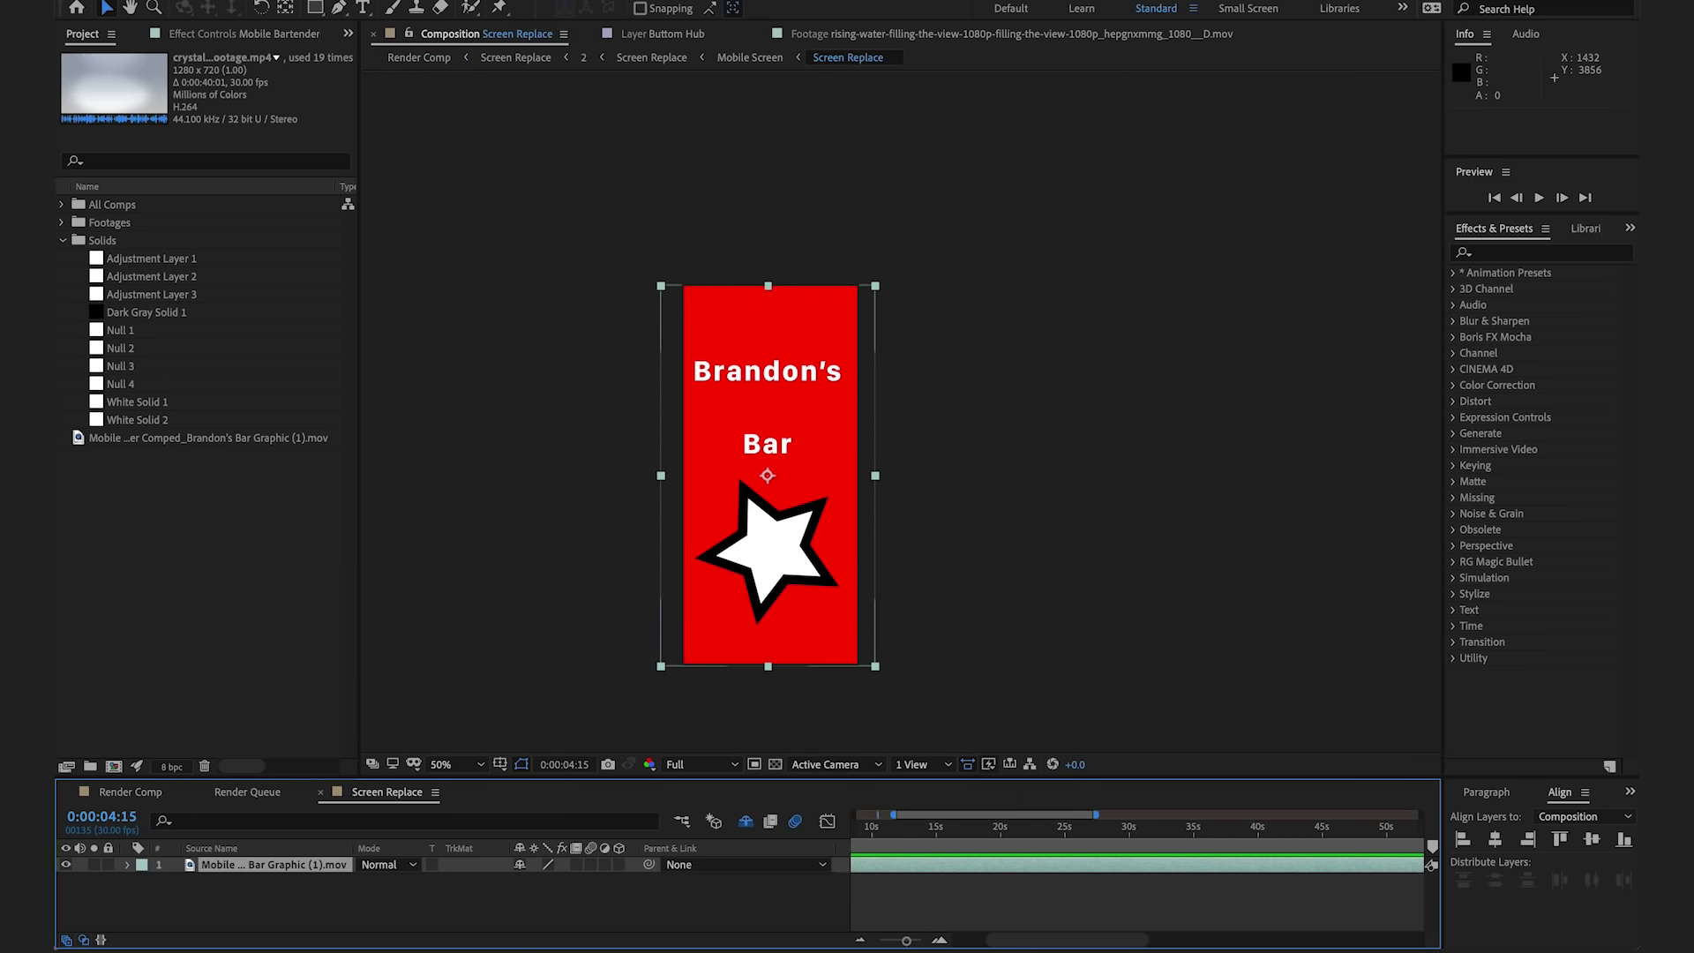
click(130, 792)
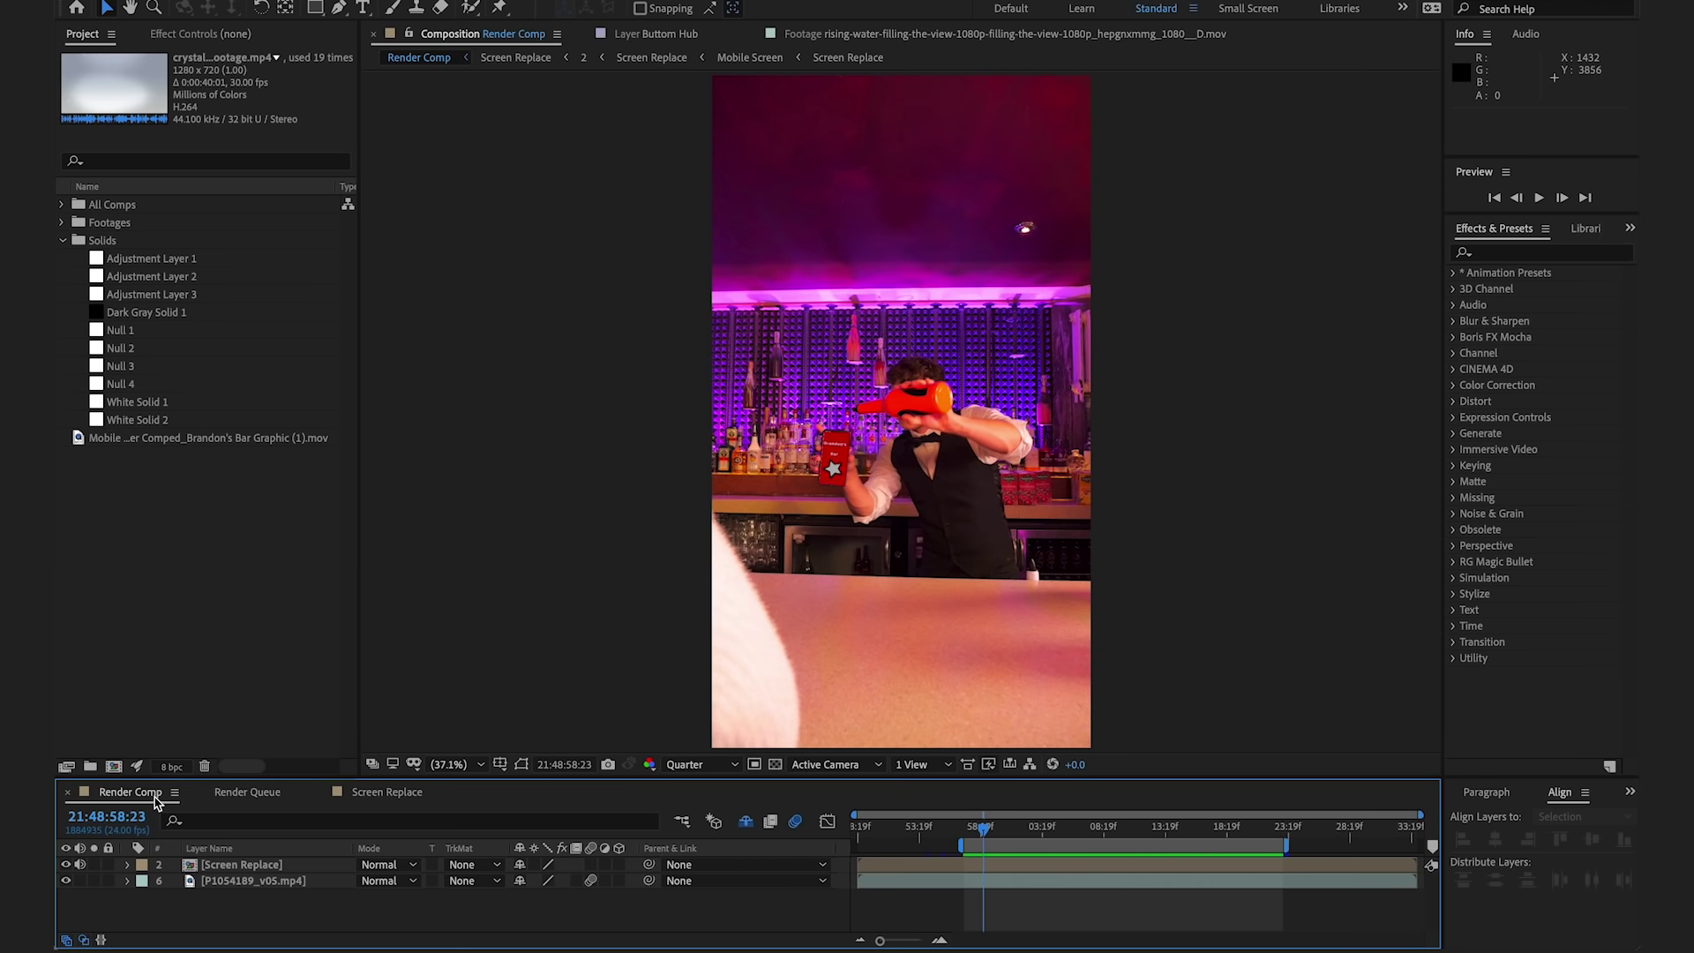
click(379, 792)
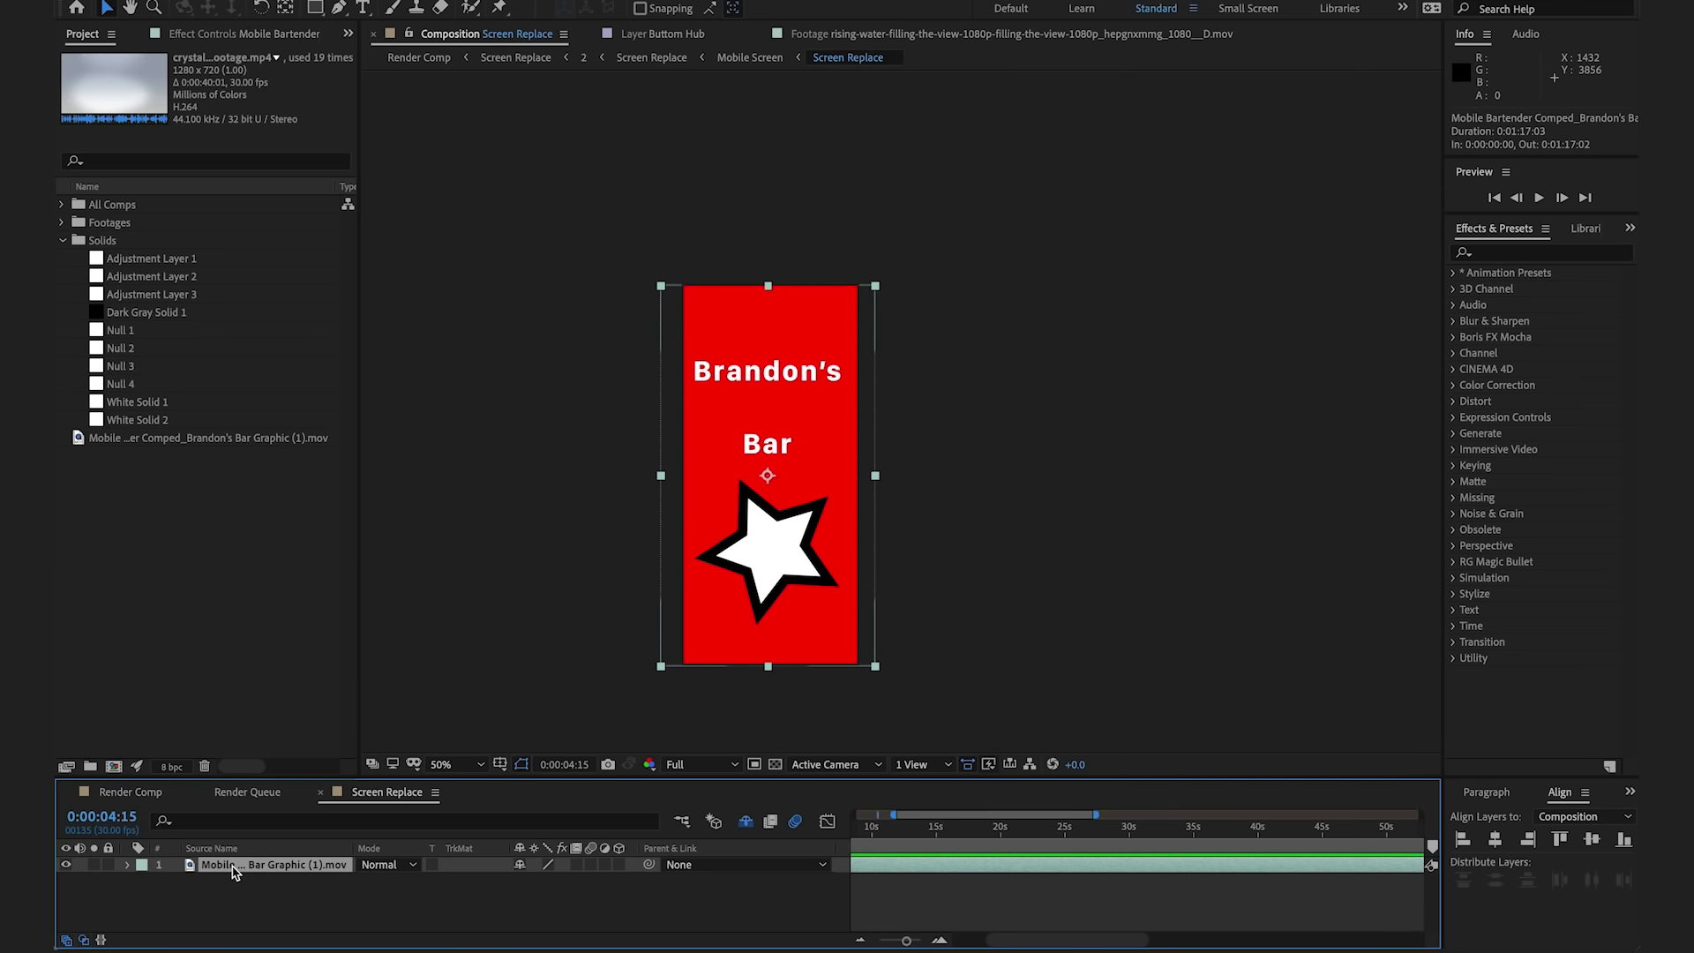
key(Delete)
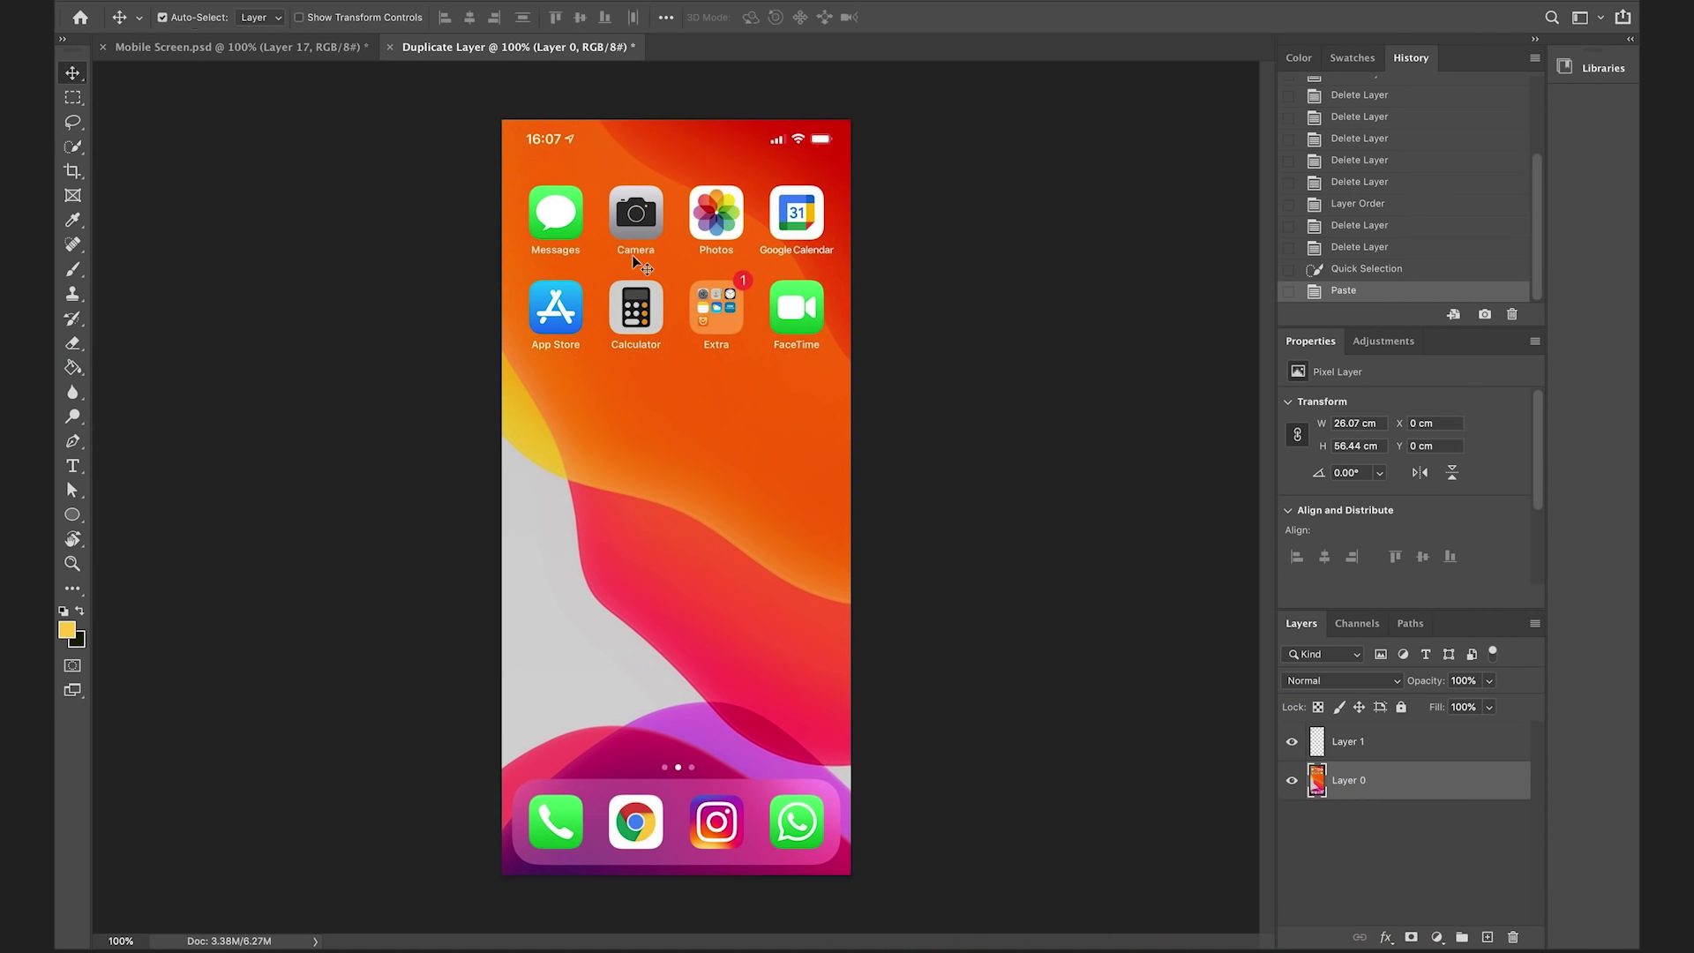
Copy each app icon onto its own layer and save as 'Screen Animation Icons Seperated.psd'
click(635, 213)
key(ctrl+c)
key(ctrl+v)
click(715, 213)
key(ctrl+c)
key(ctrl+v)
click(635, 307)
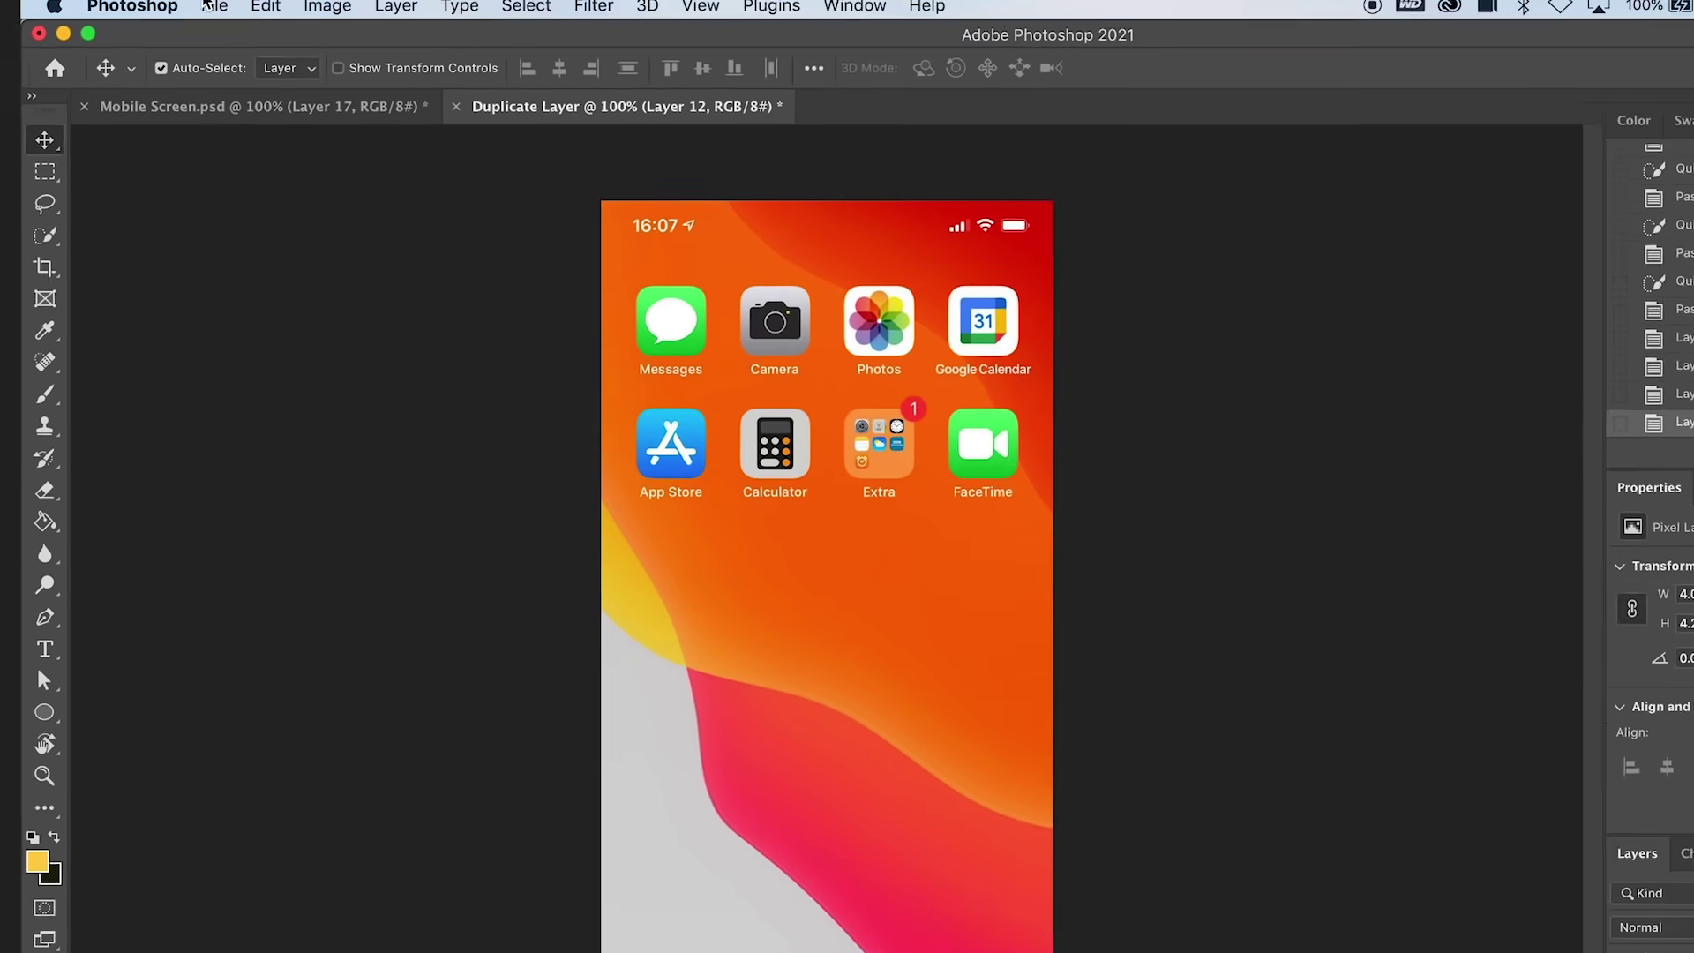
click(193, 12)
click(248, 357)
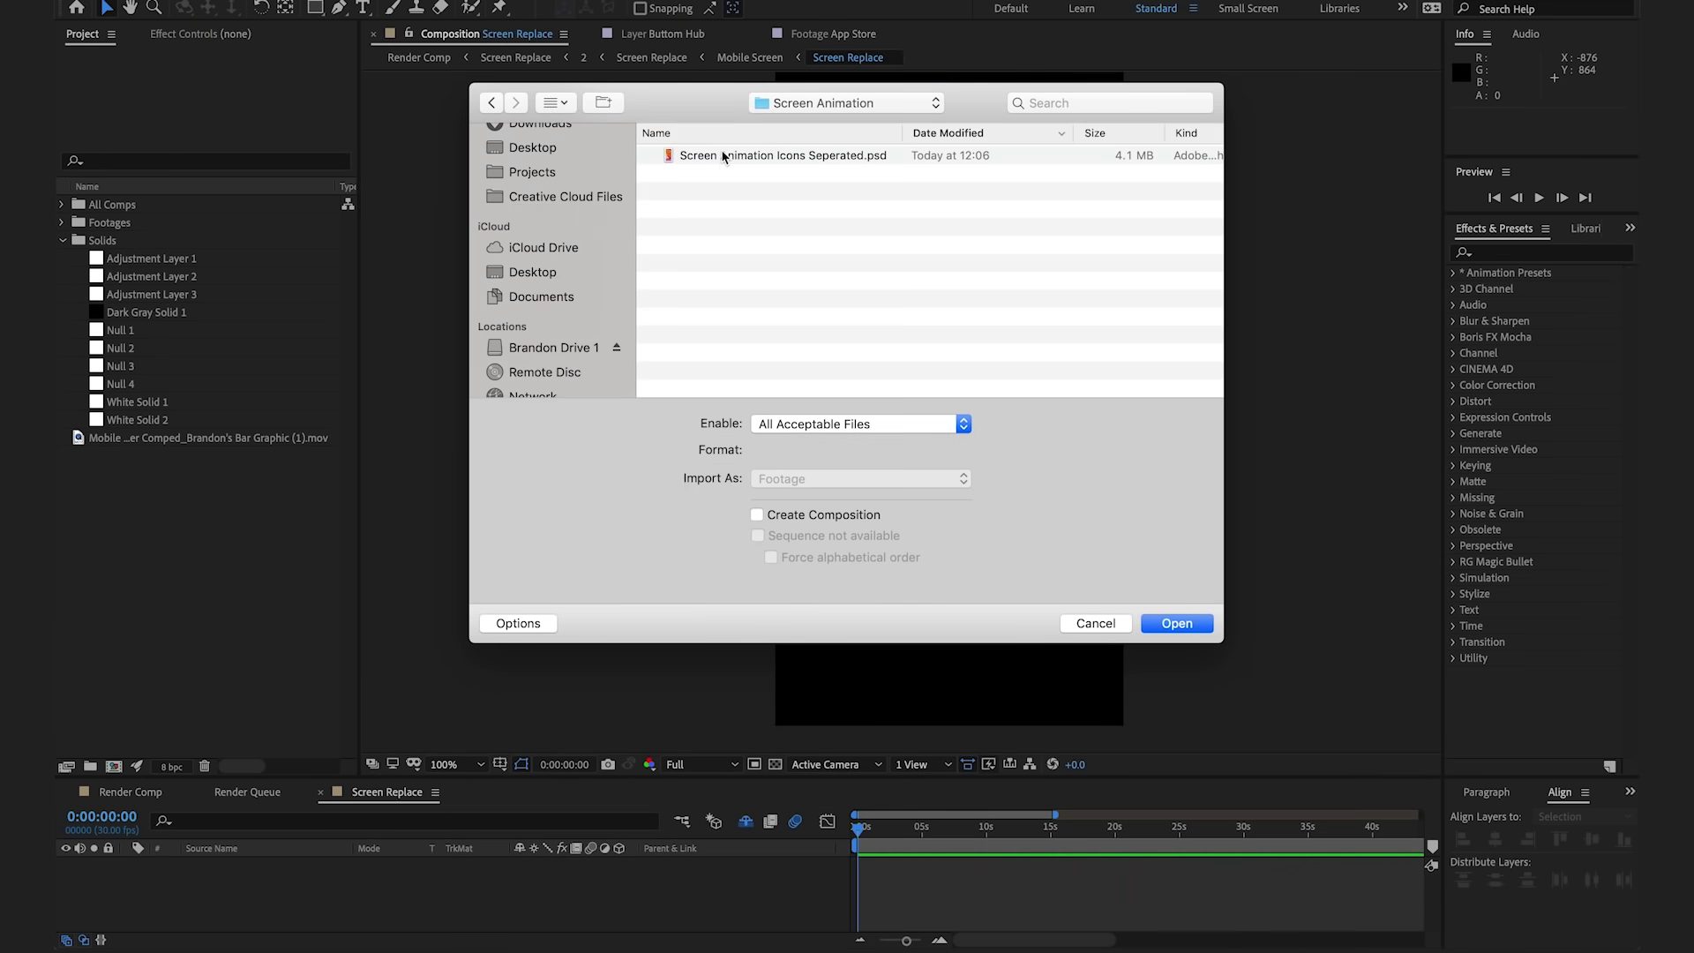
Import Screen Animation Icons Seperated.psd as a Composition and add it to the Screen Replace timeline
double_click(723, 156)
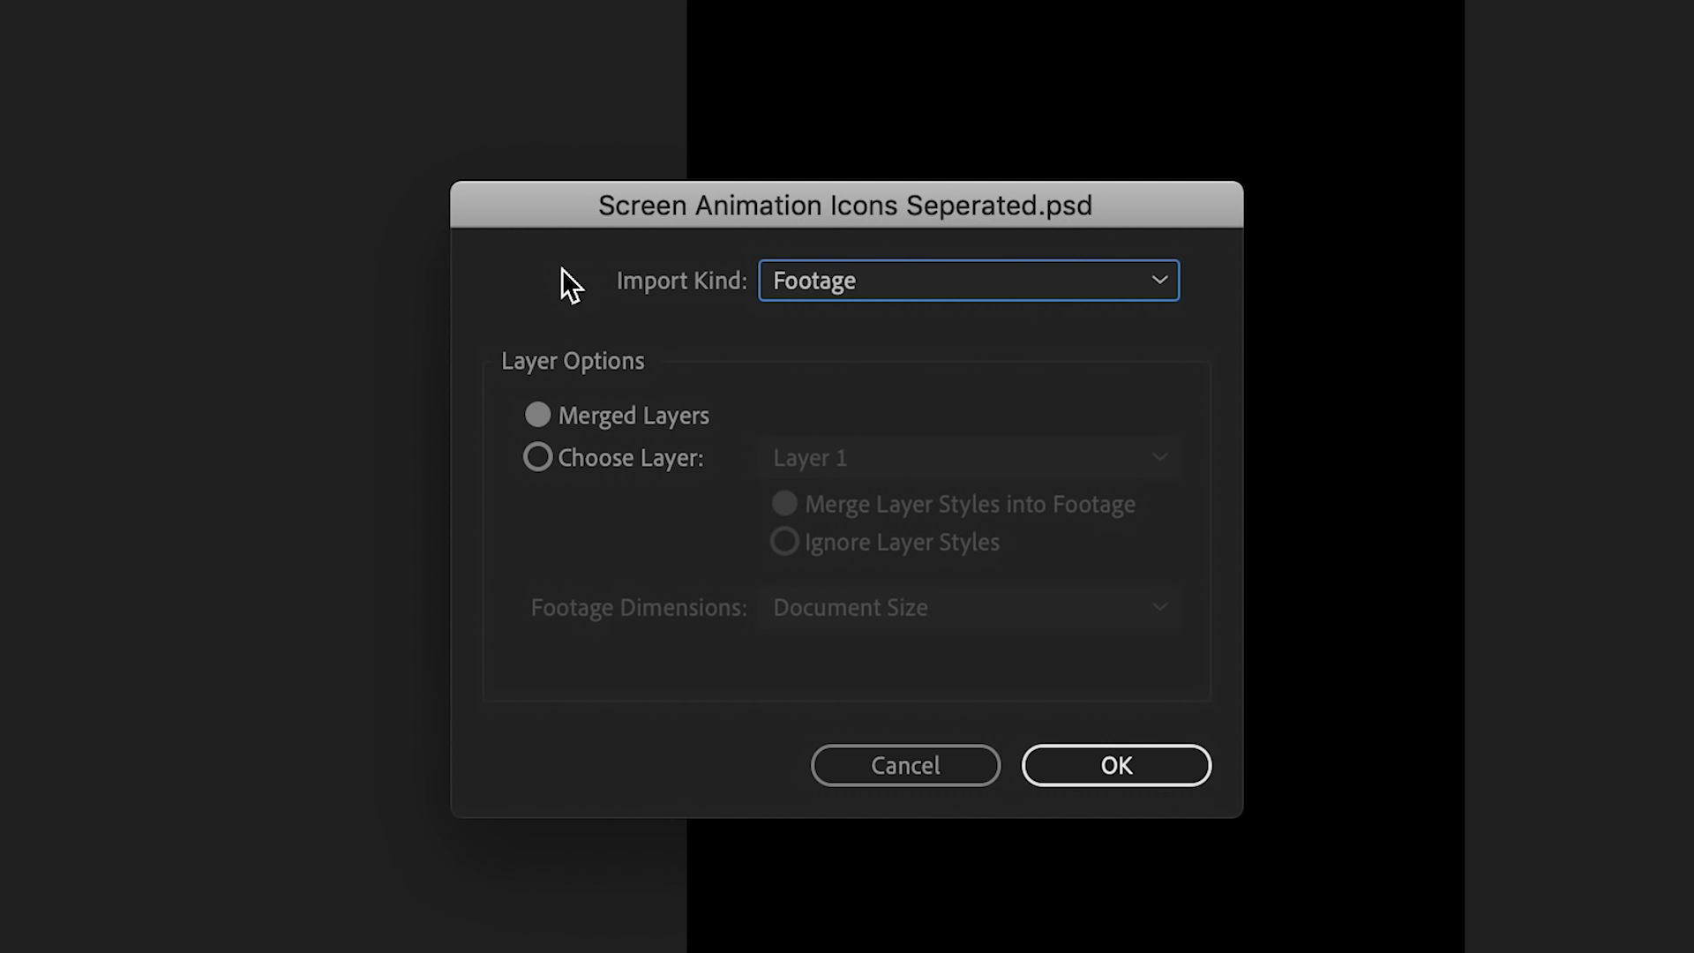
click(1048, 293)
click(1000, 371)
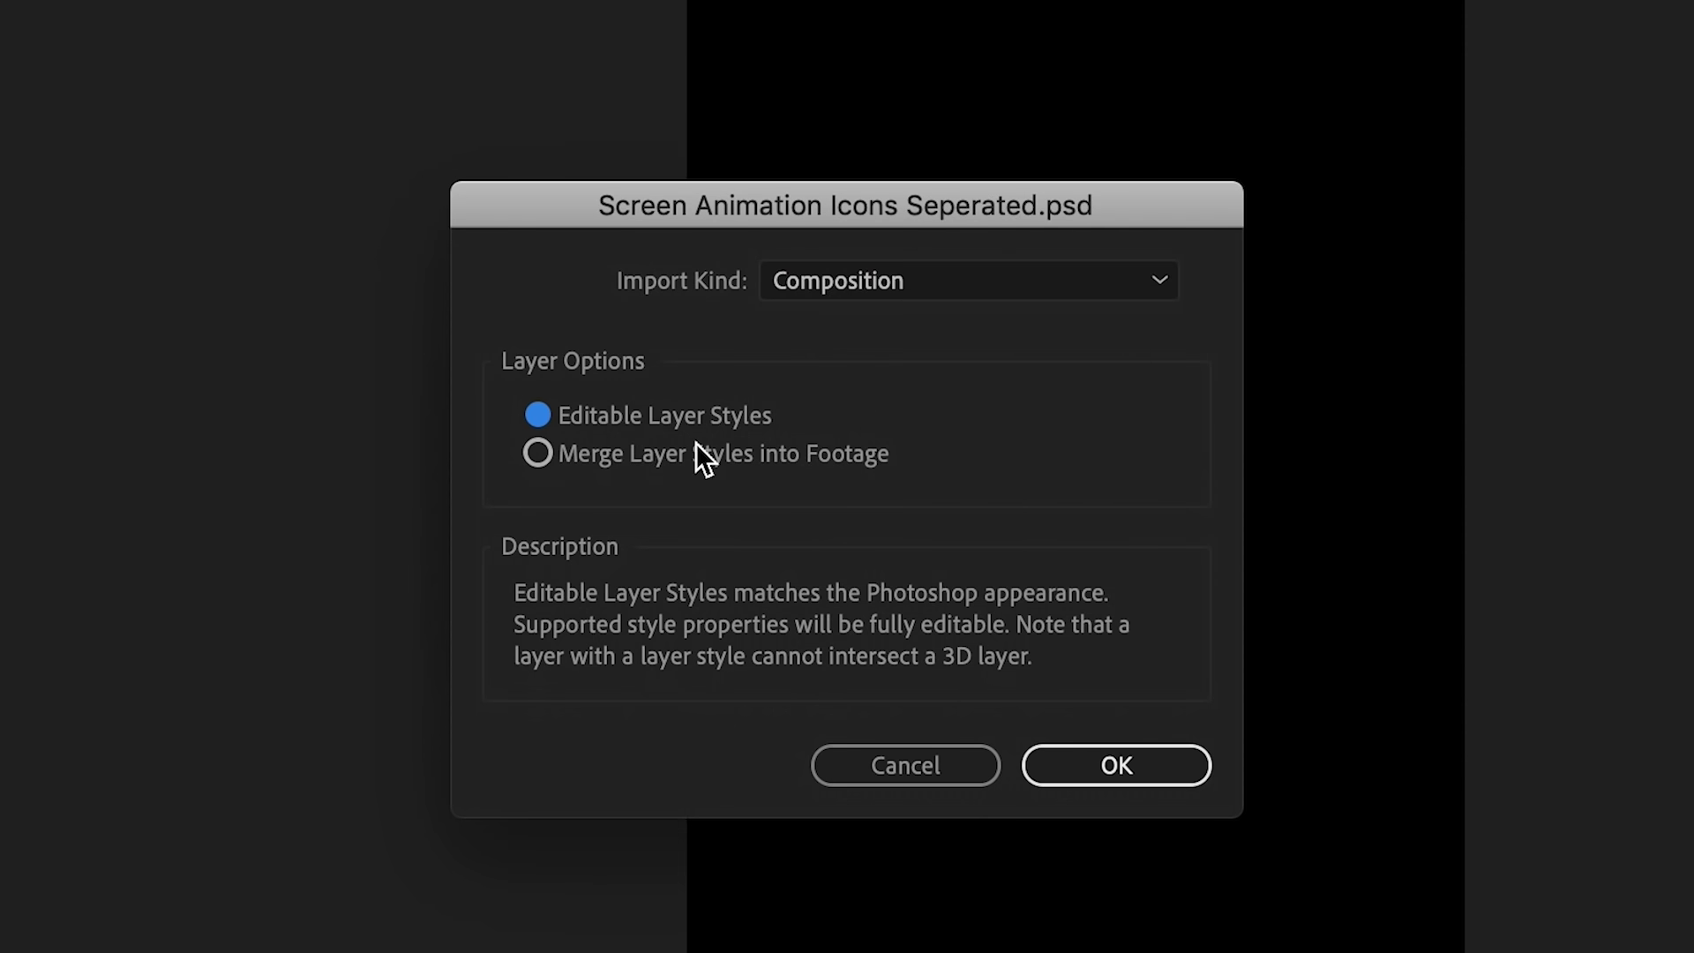
click(1131, 774)
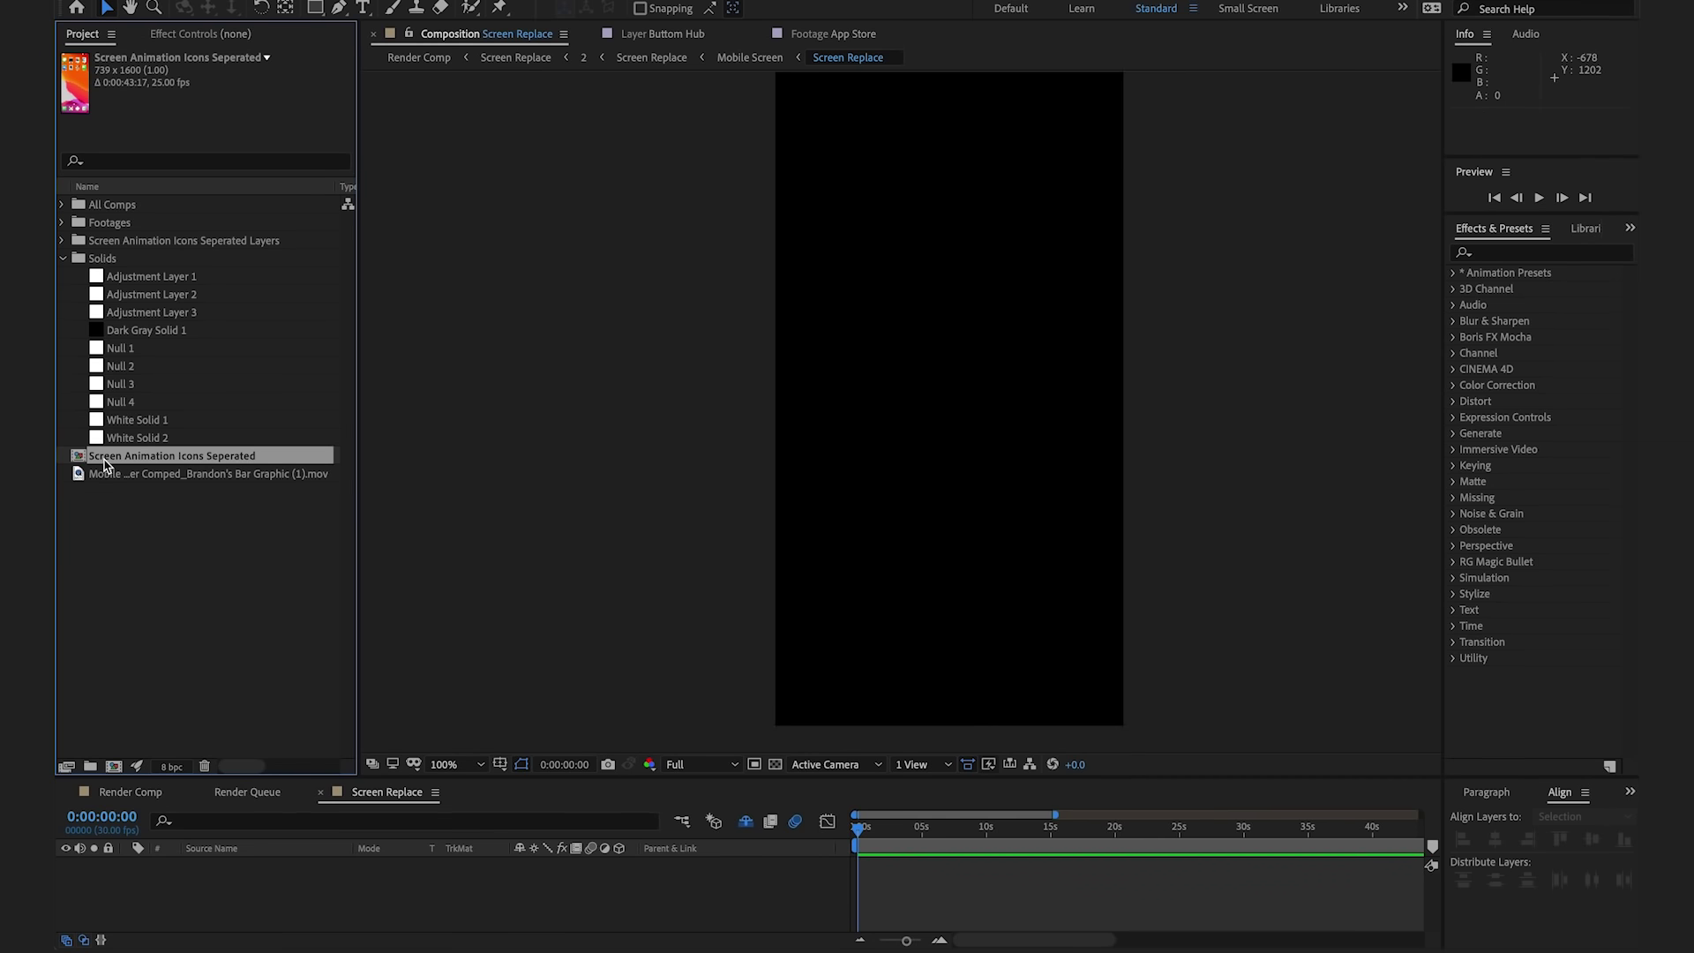
drag(329, 904, 332, 891)
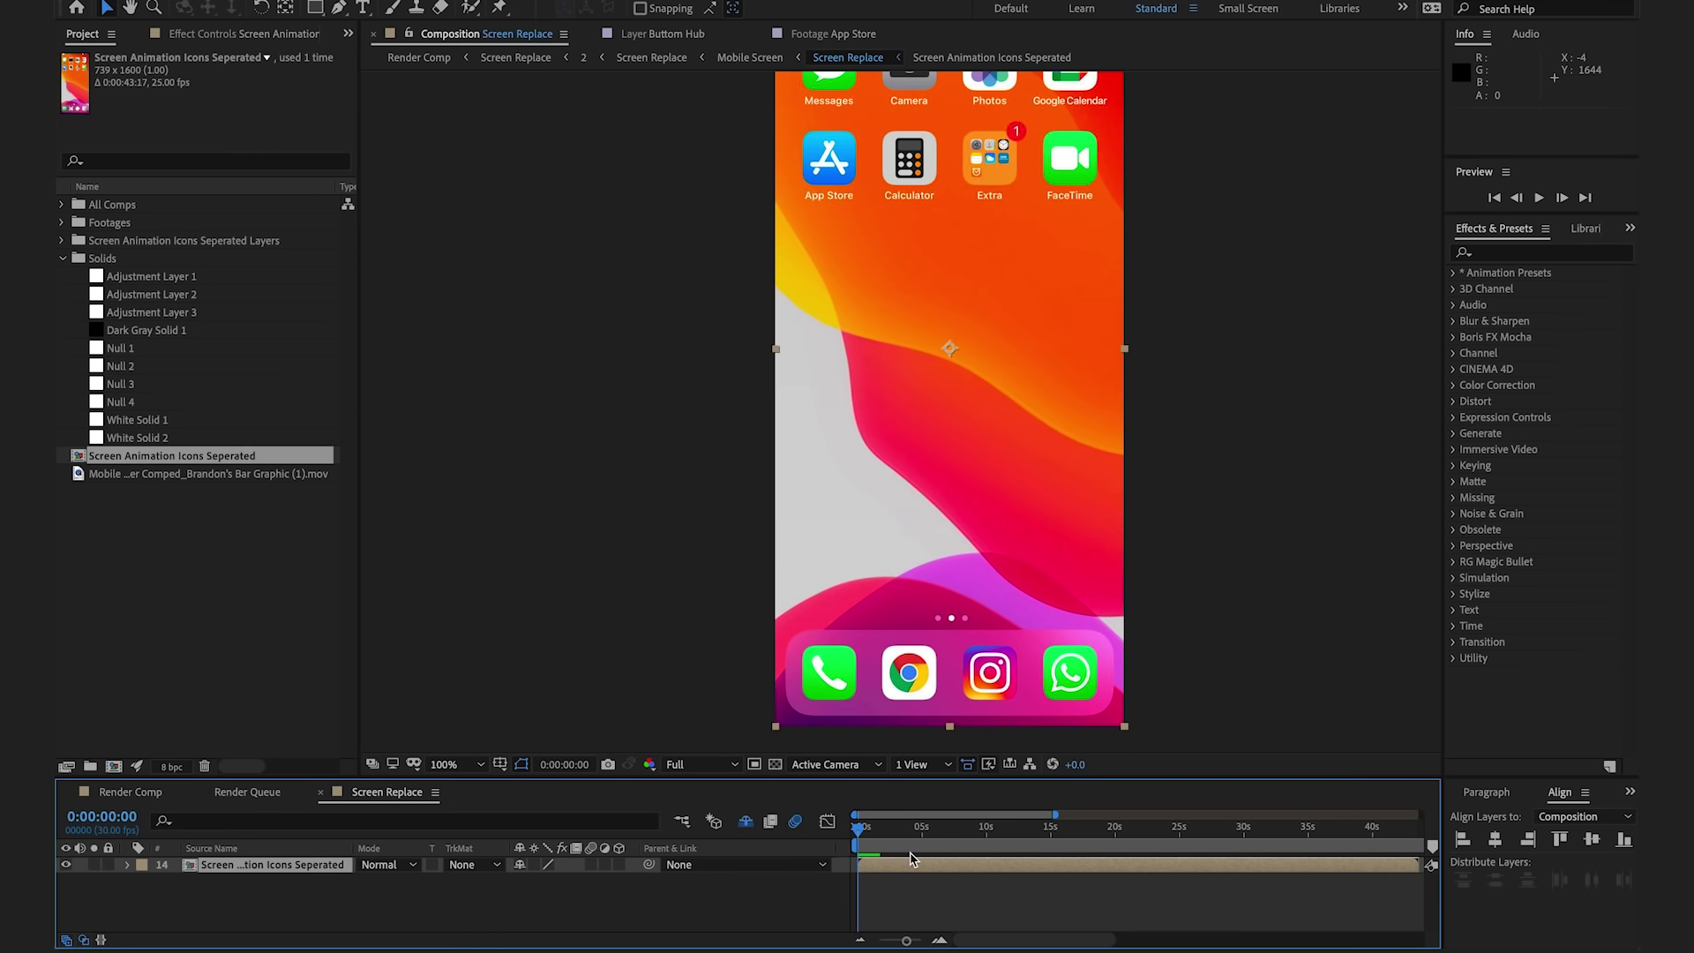
Delete the wallpaper layer in the icons precomp and cut-paste its twelve icon layers into Screen Replace
double_click(936, 872)
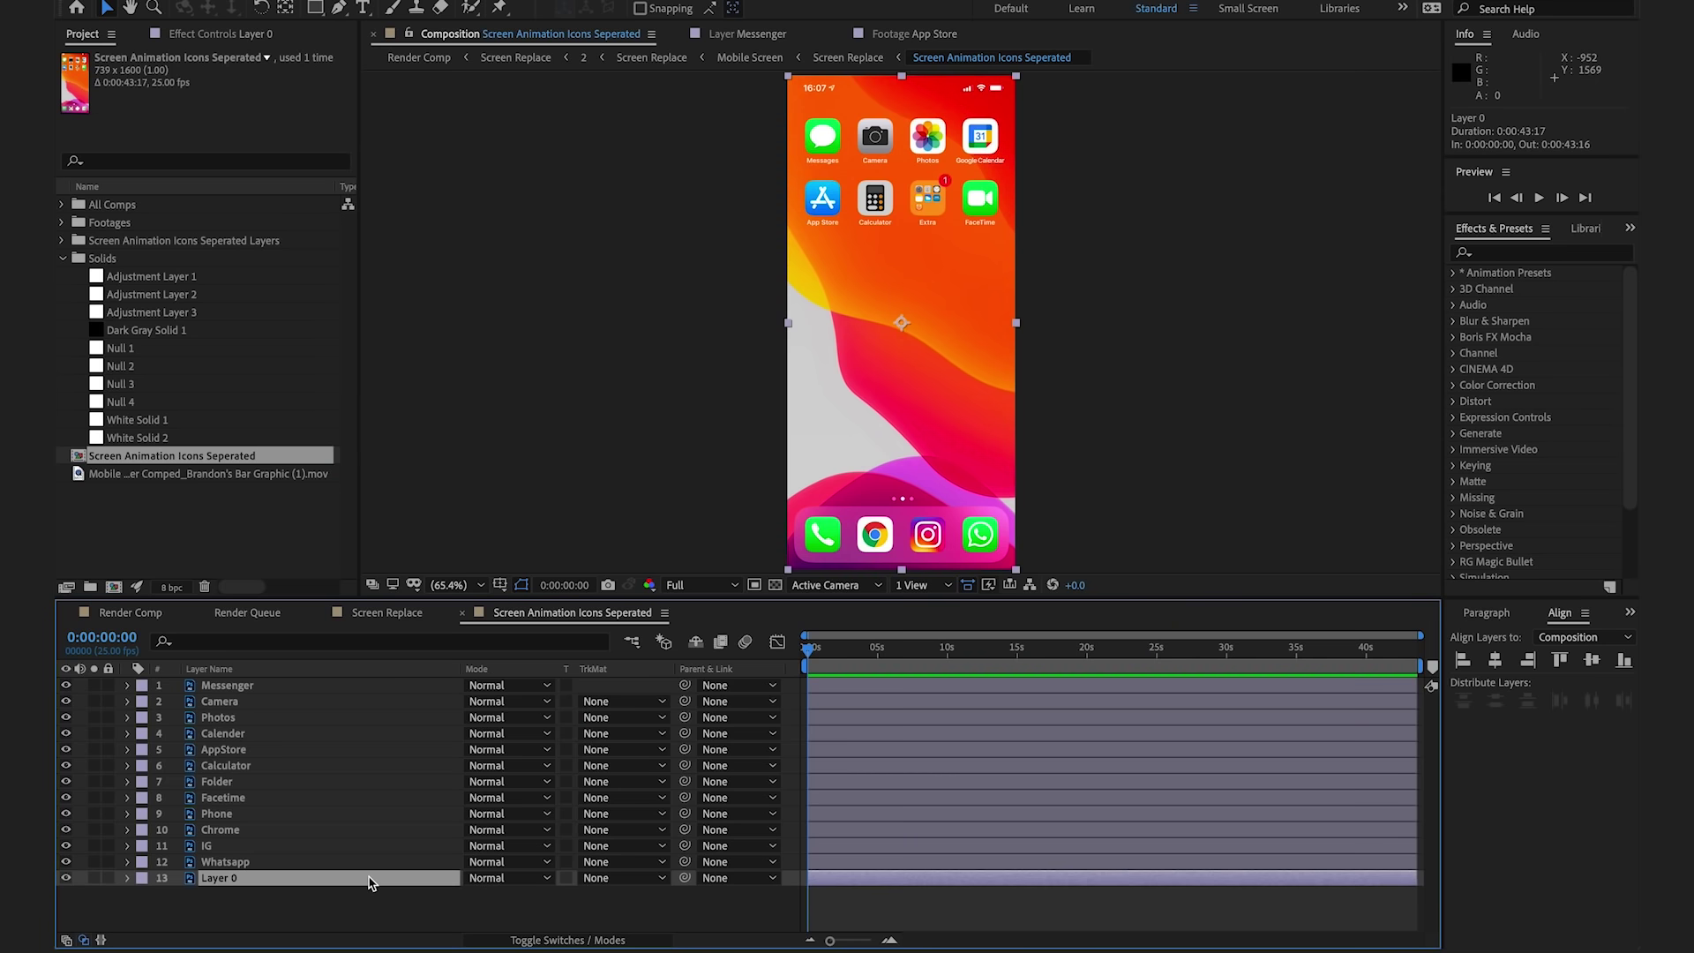
key(Delete)
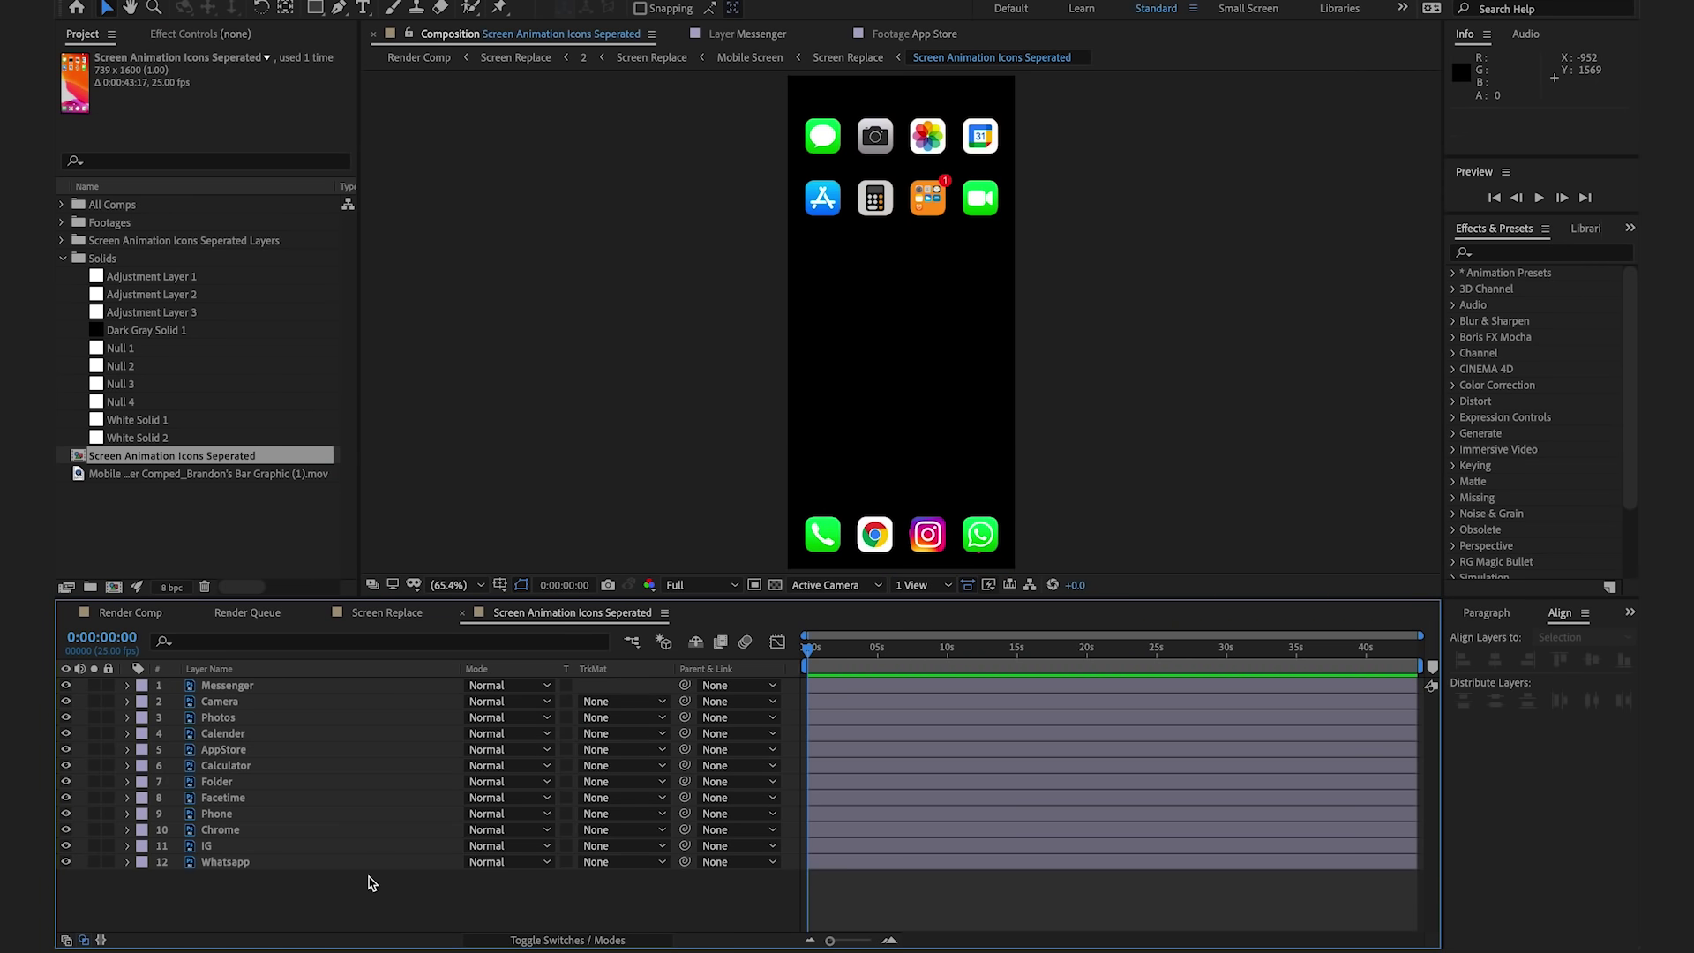
key(ctrl+a)
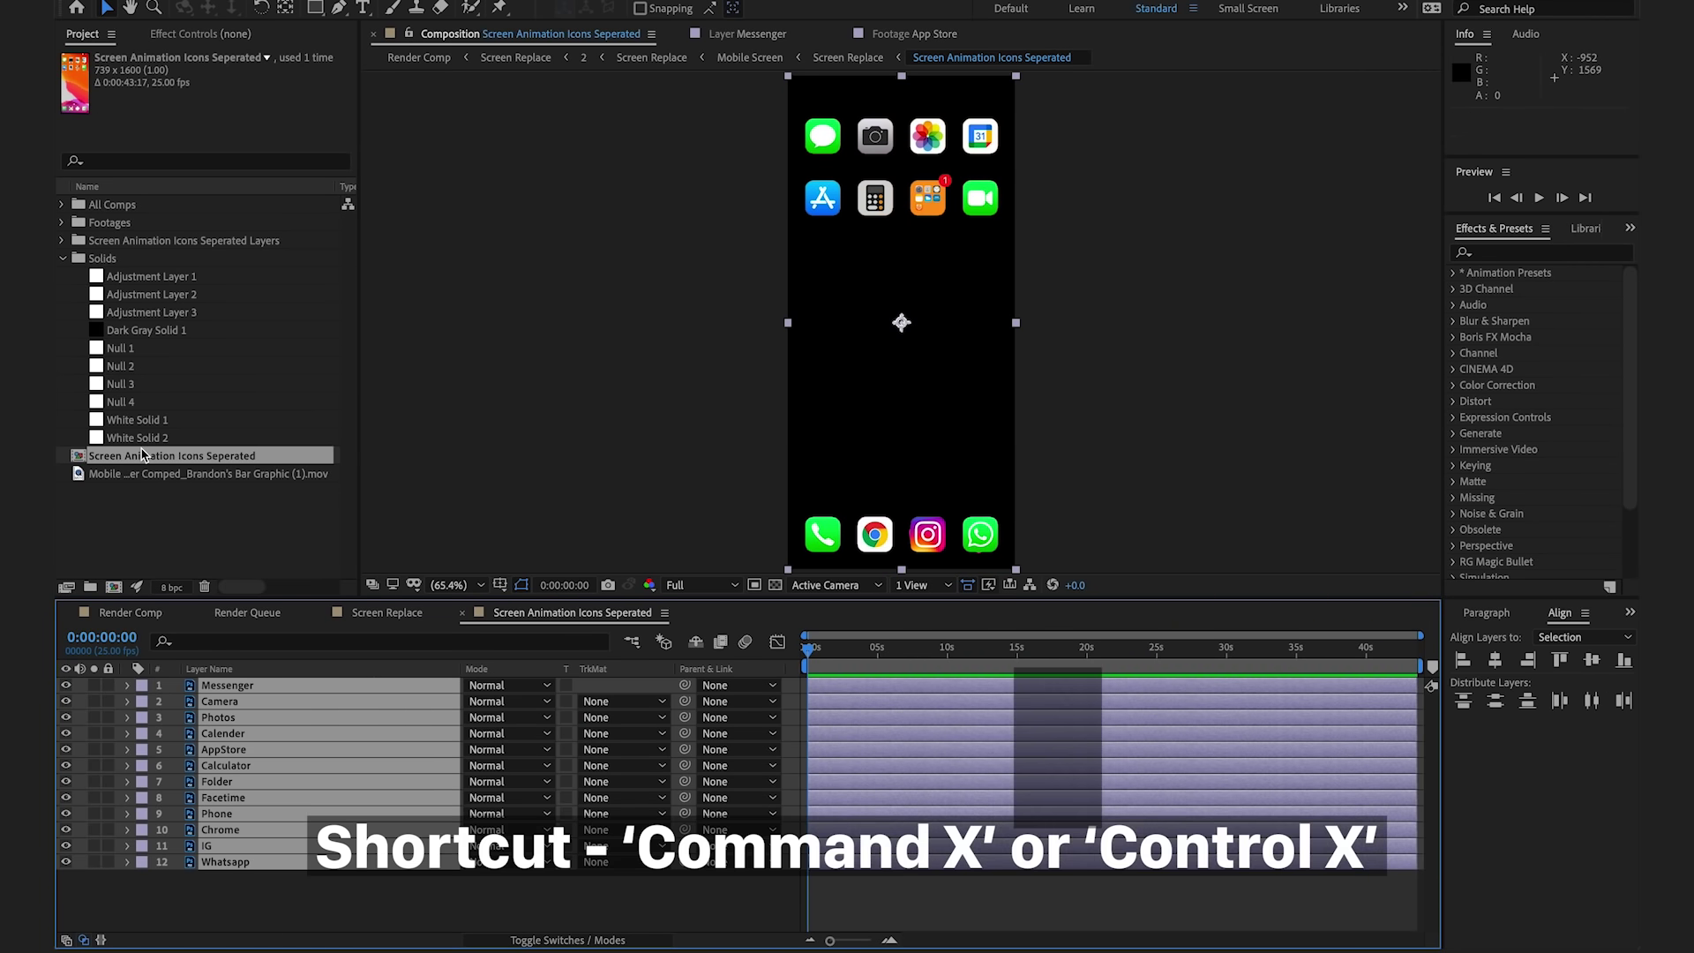
key(ctrl+x)
click(385, 612)
click(291, 794)
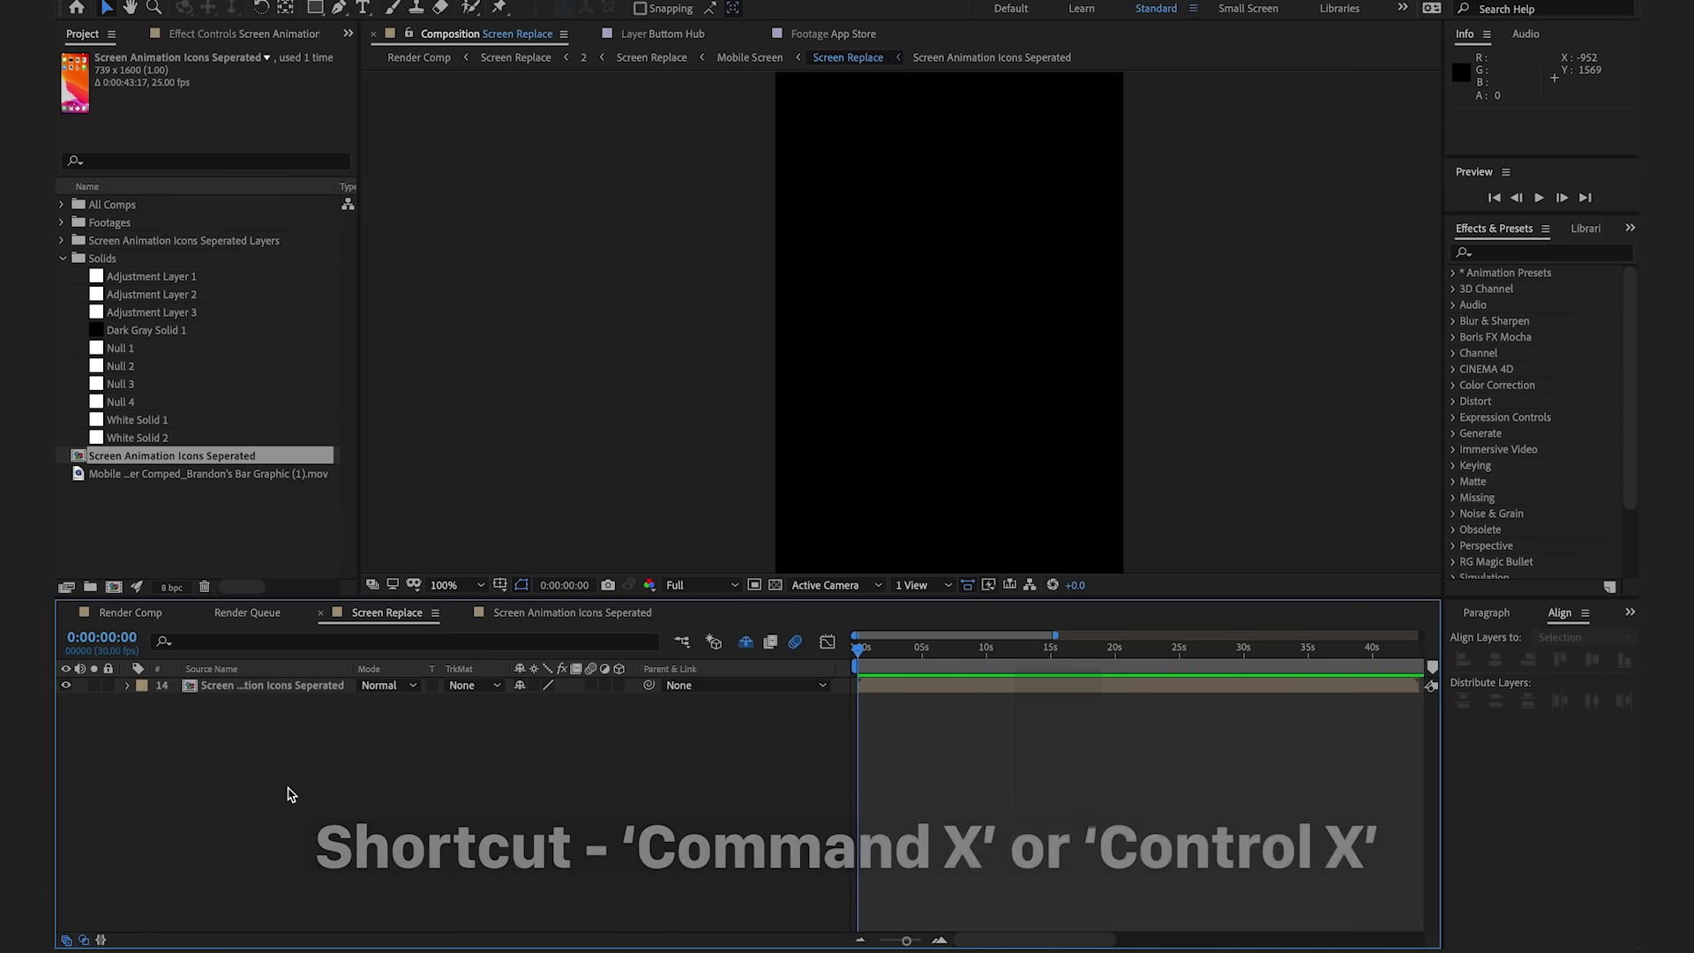
key(ctrl+v)
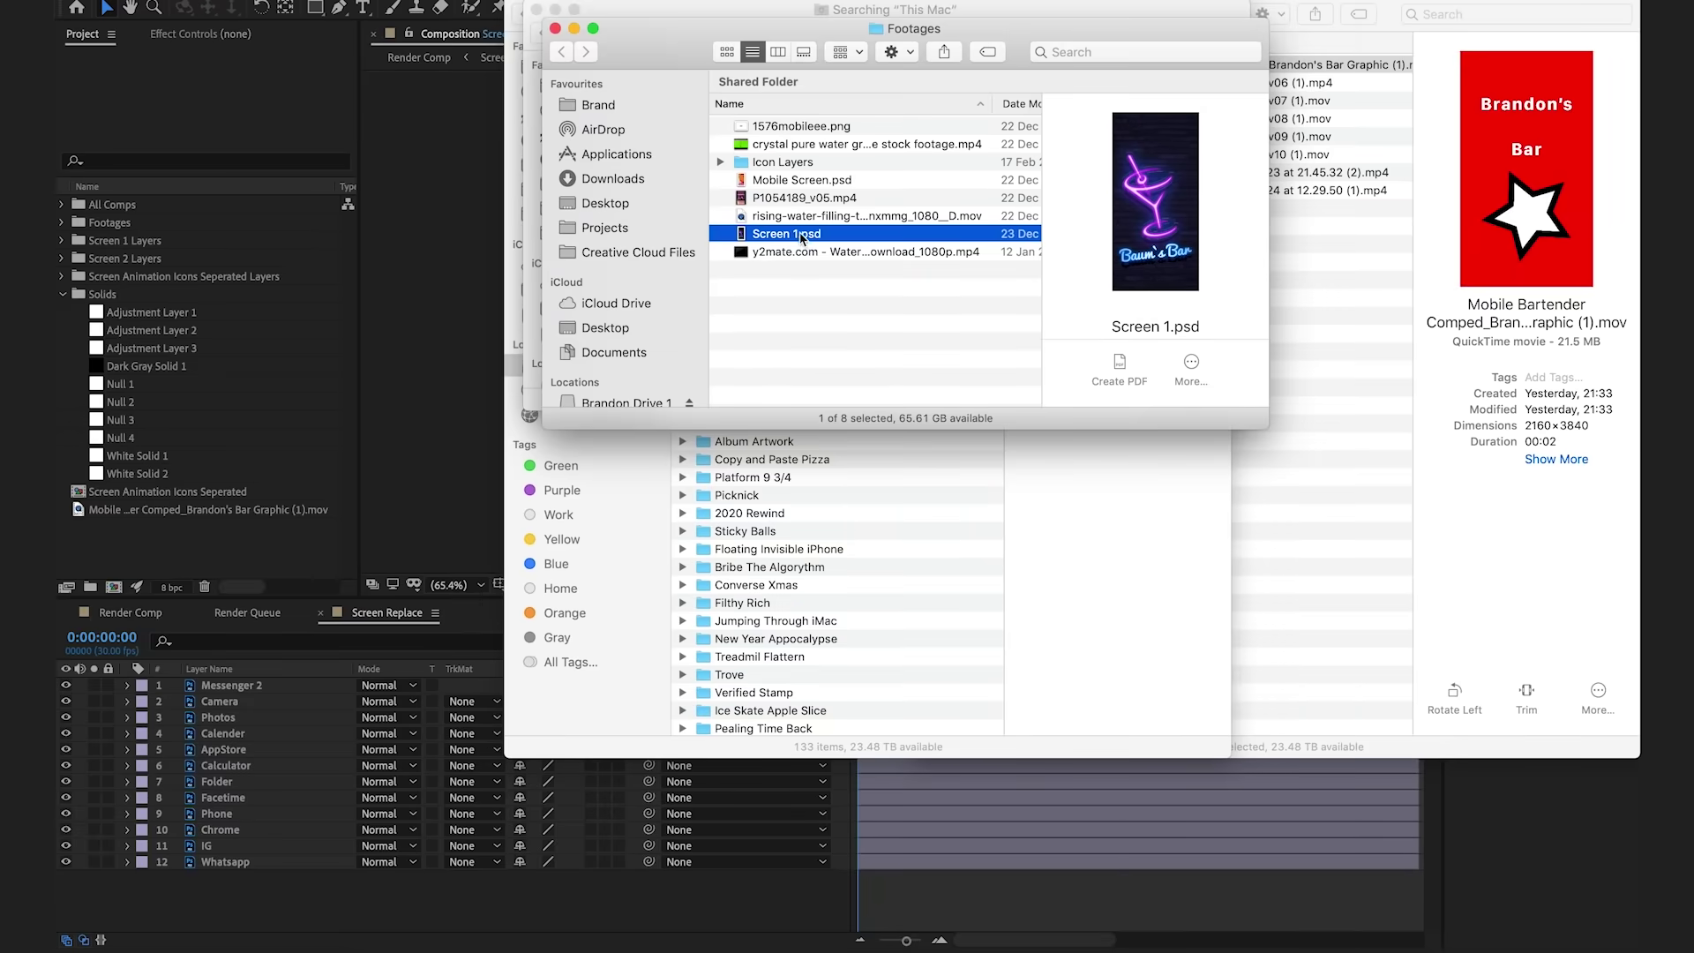
Import Screen 1.psd, the neon Baum's Bar wallpaper, into the project as a Composition
drag(88, 578, 126, 554)
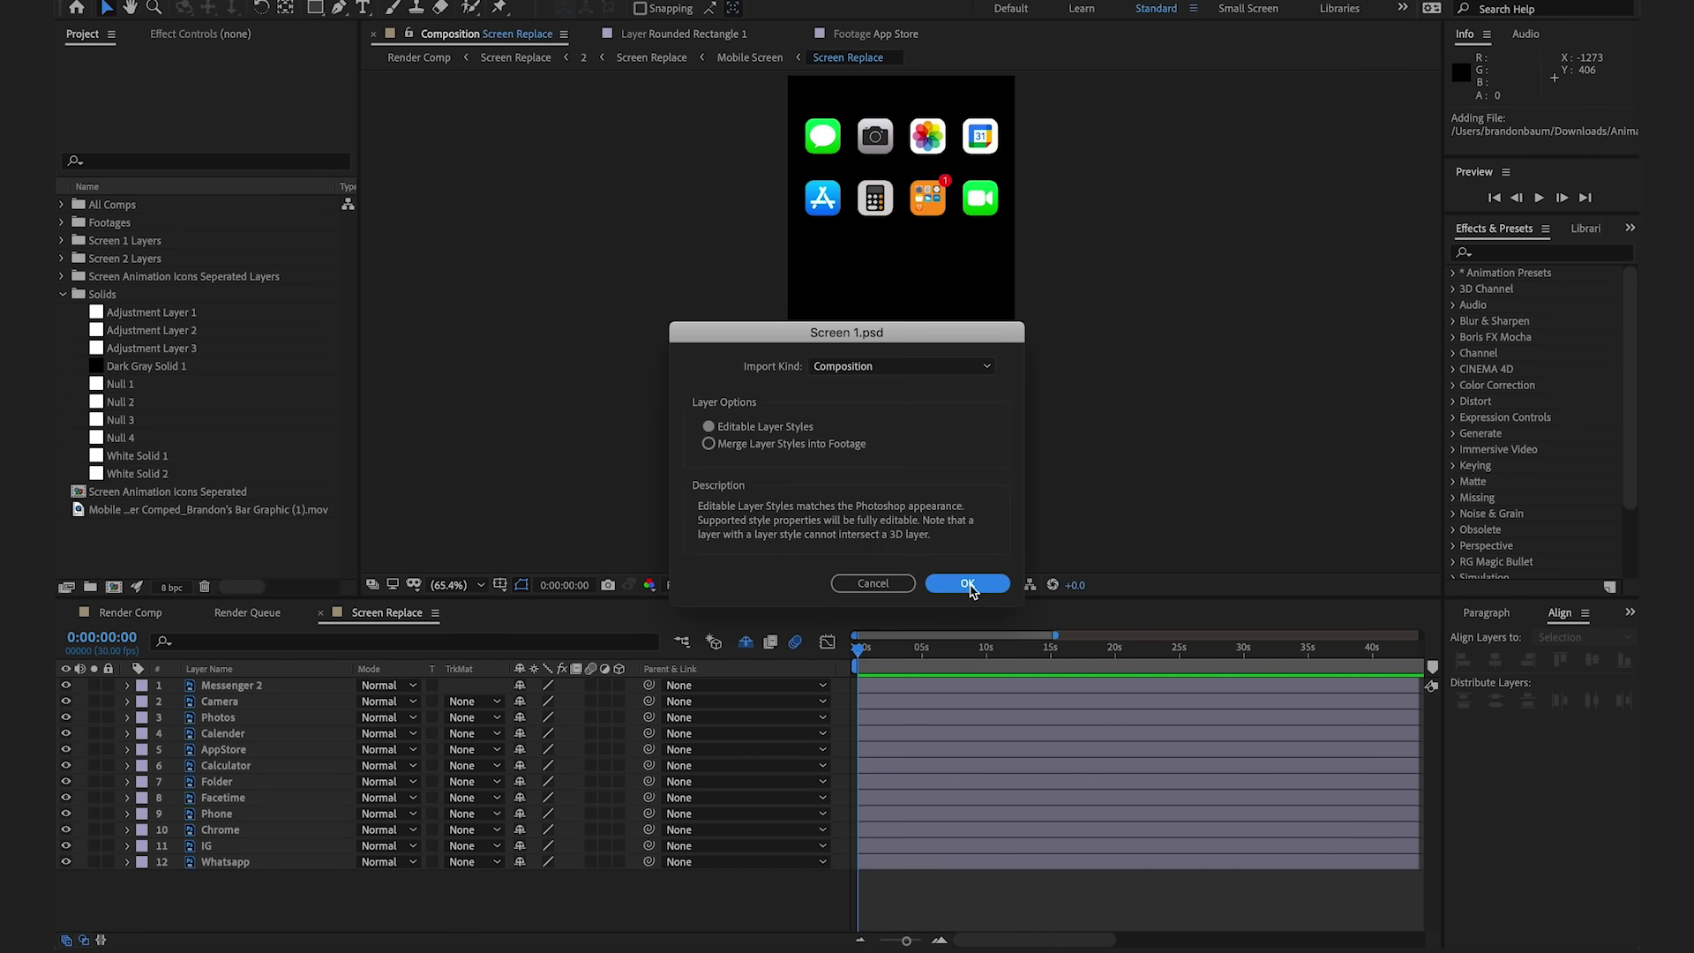
click(967, 584)
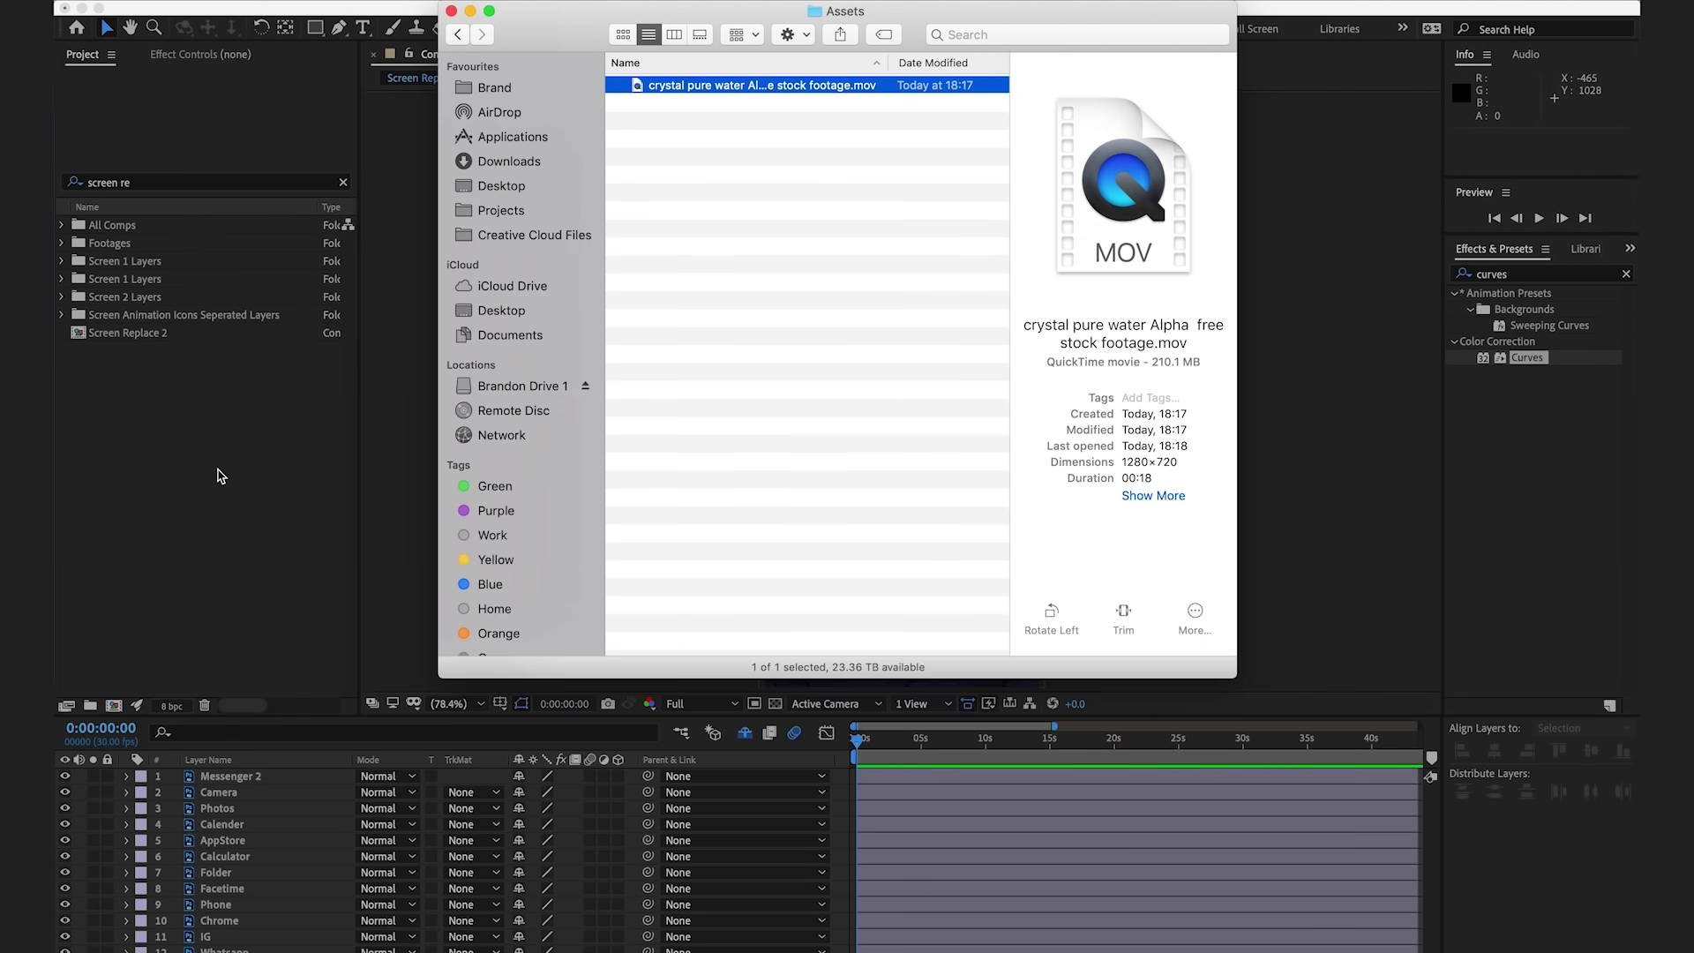
Drag the crystal pure water green screen clip from Finder into the After Effects project
drag(427, 473, 891, 441)
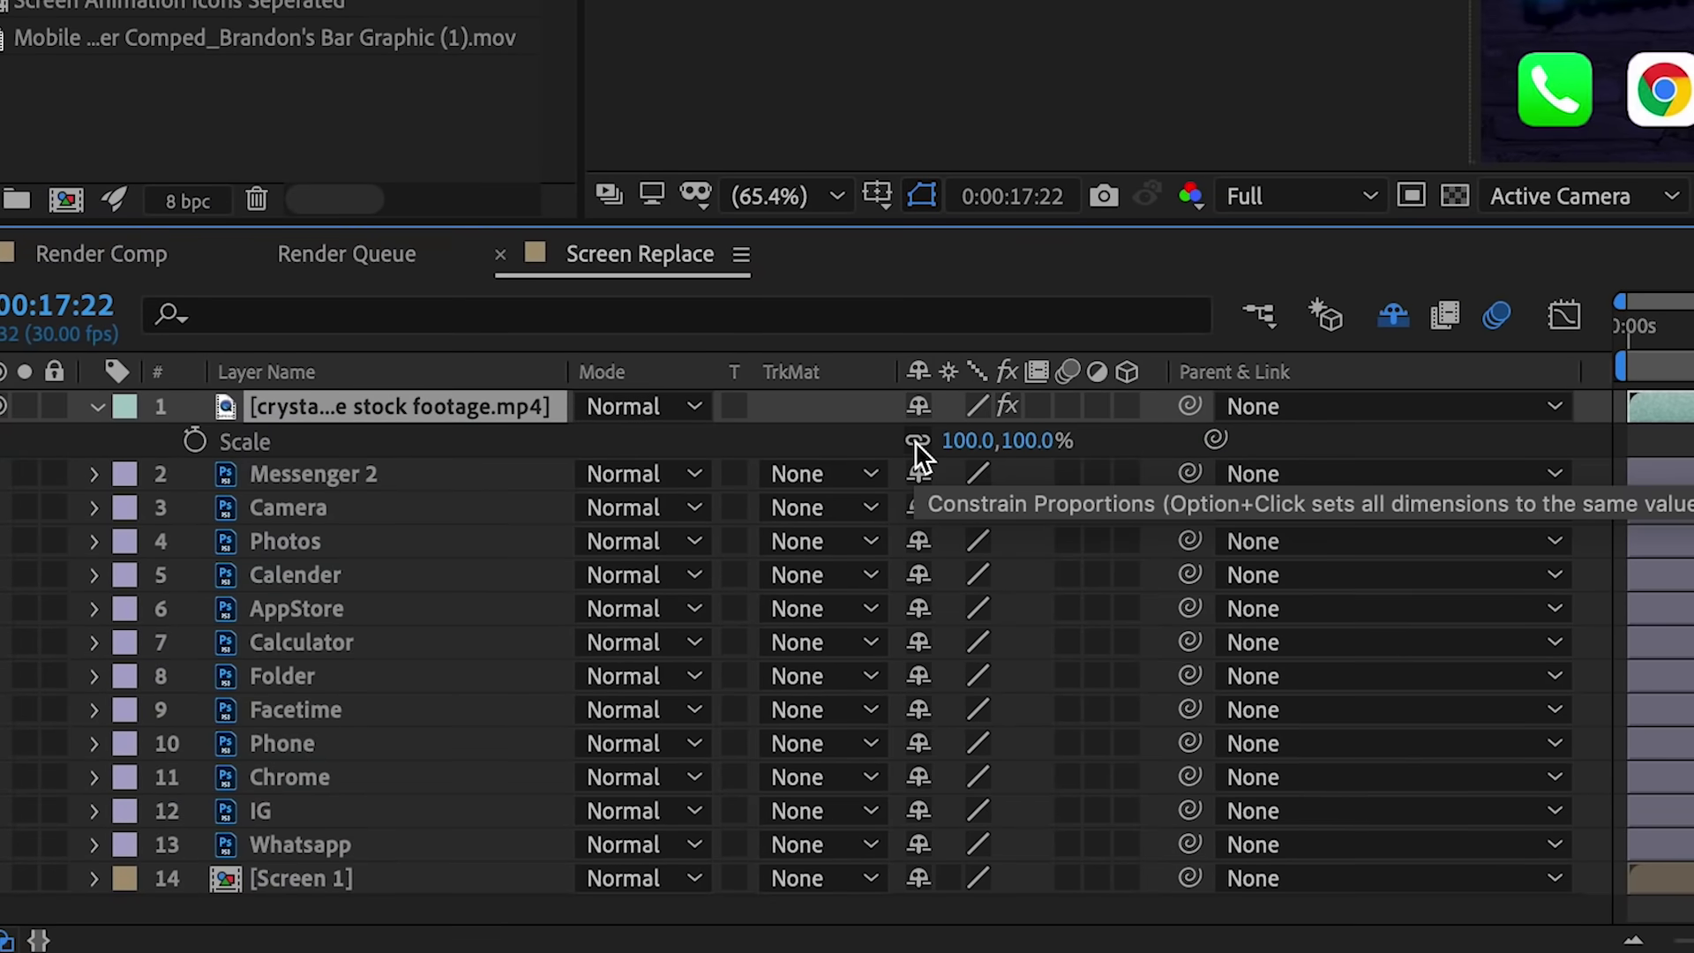
Stretch the crystal water layer to 100, 142.5% scale and mask its straight stream with a rectangle
click(914, 441)
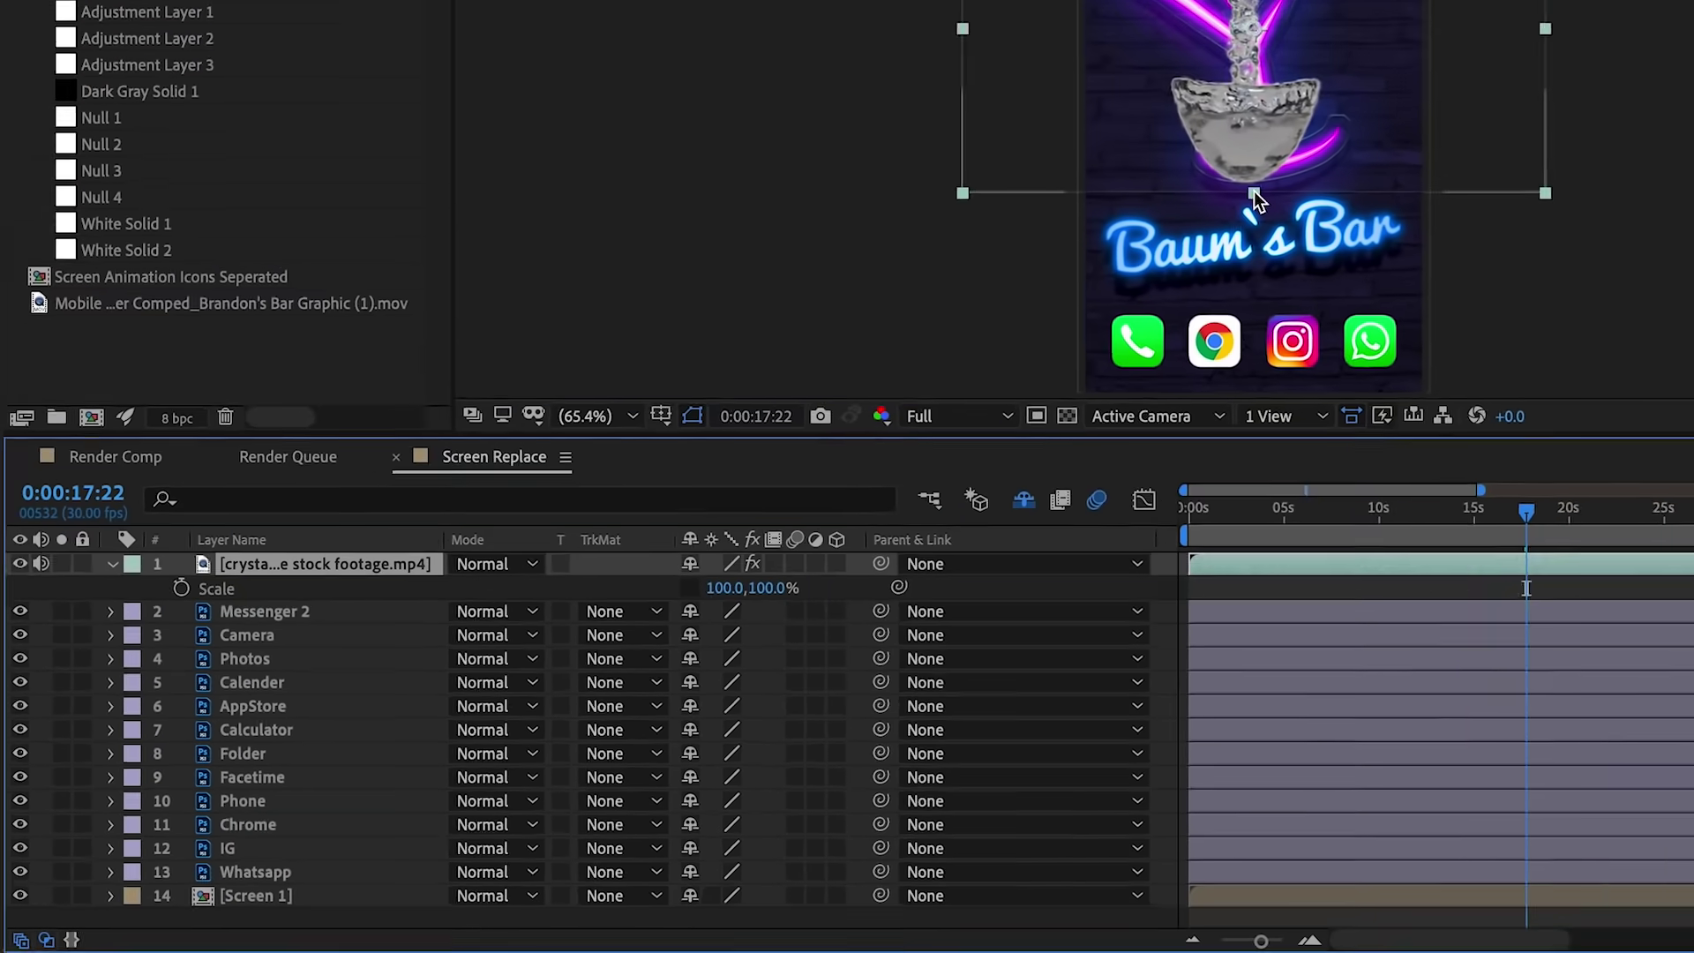
drag(1693, 0, 1693, 0)
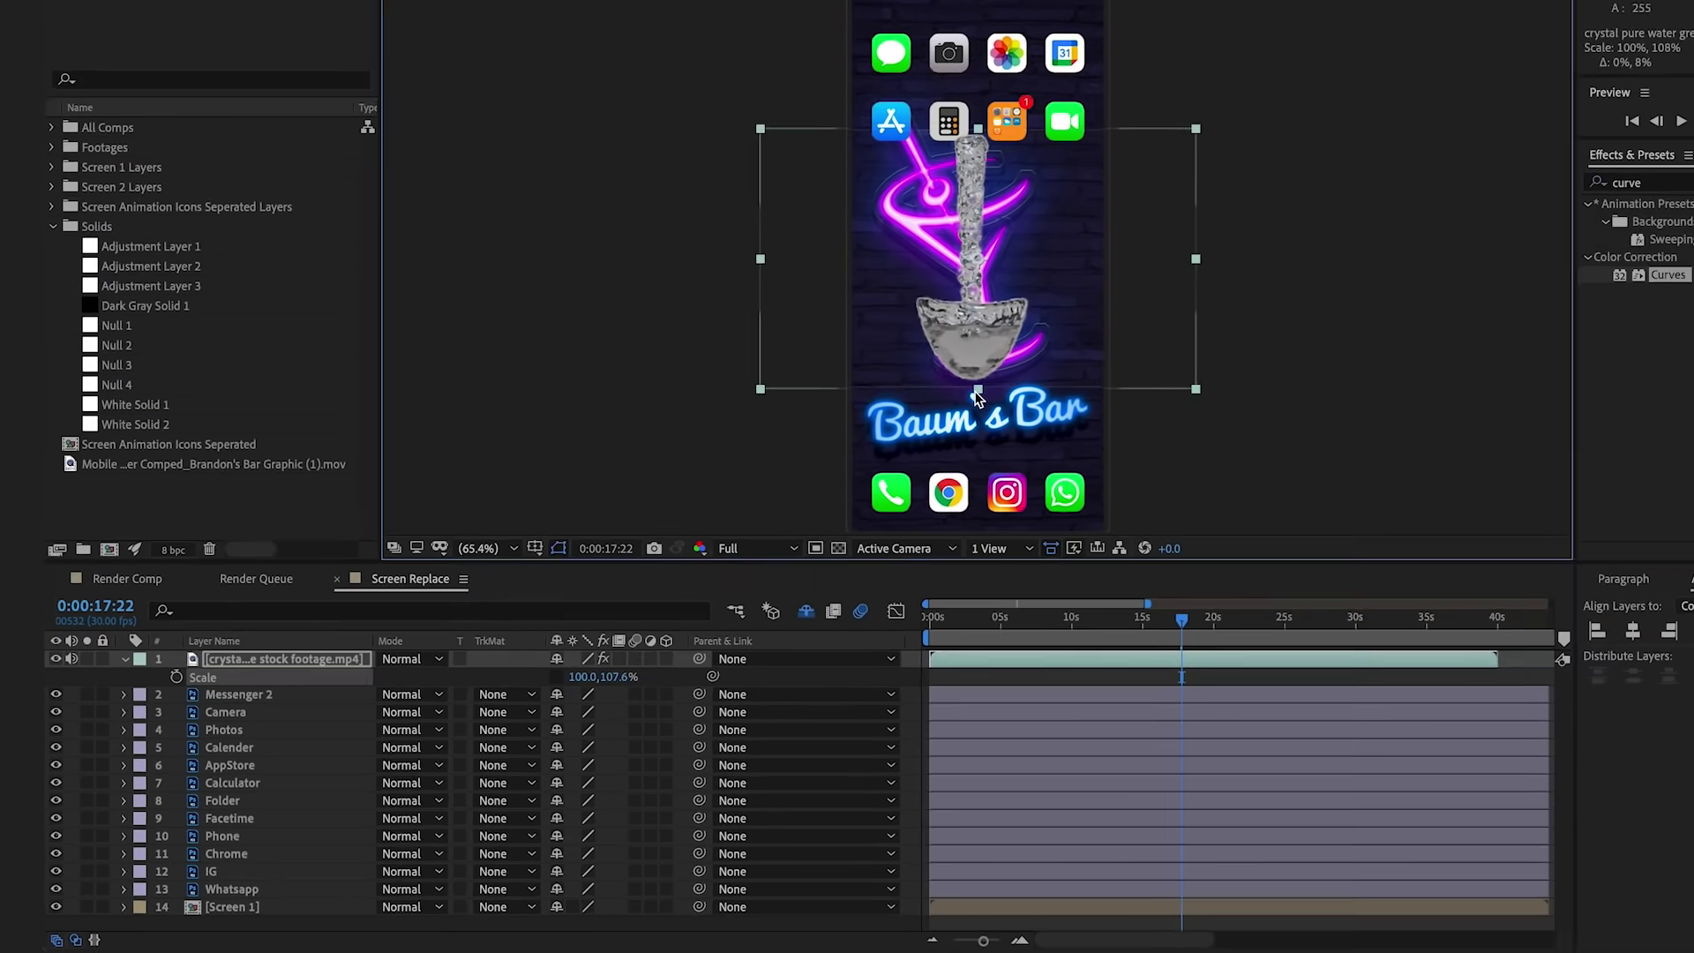
drag(977, 397, 976, 406)
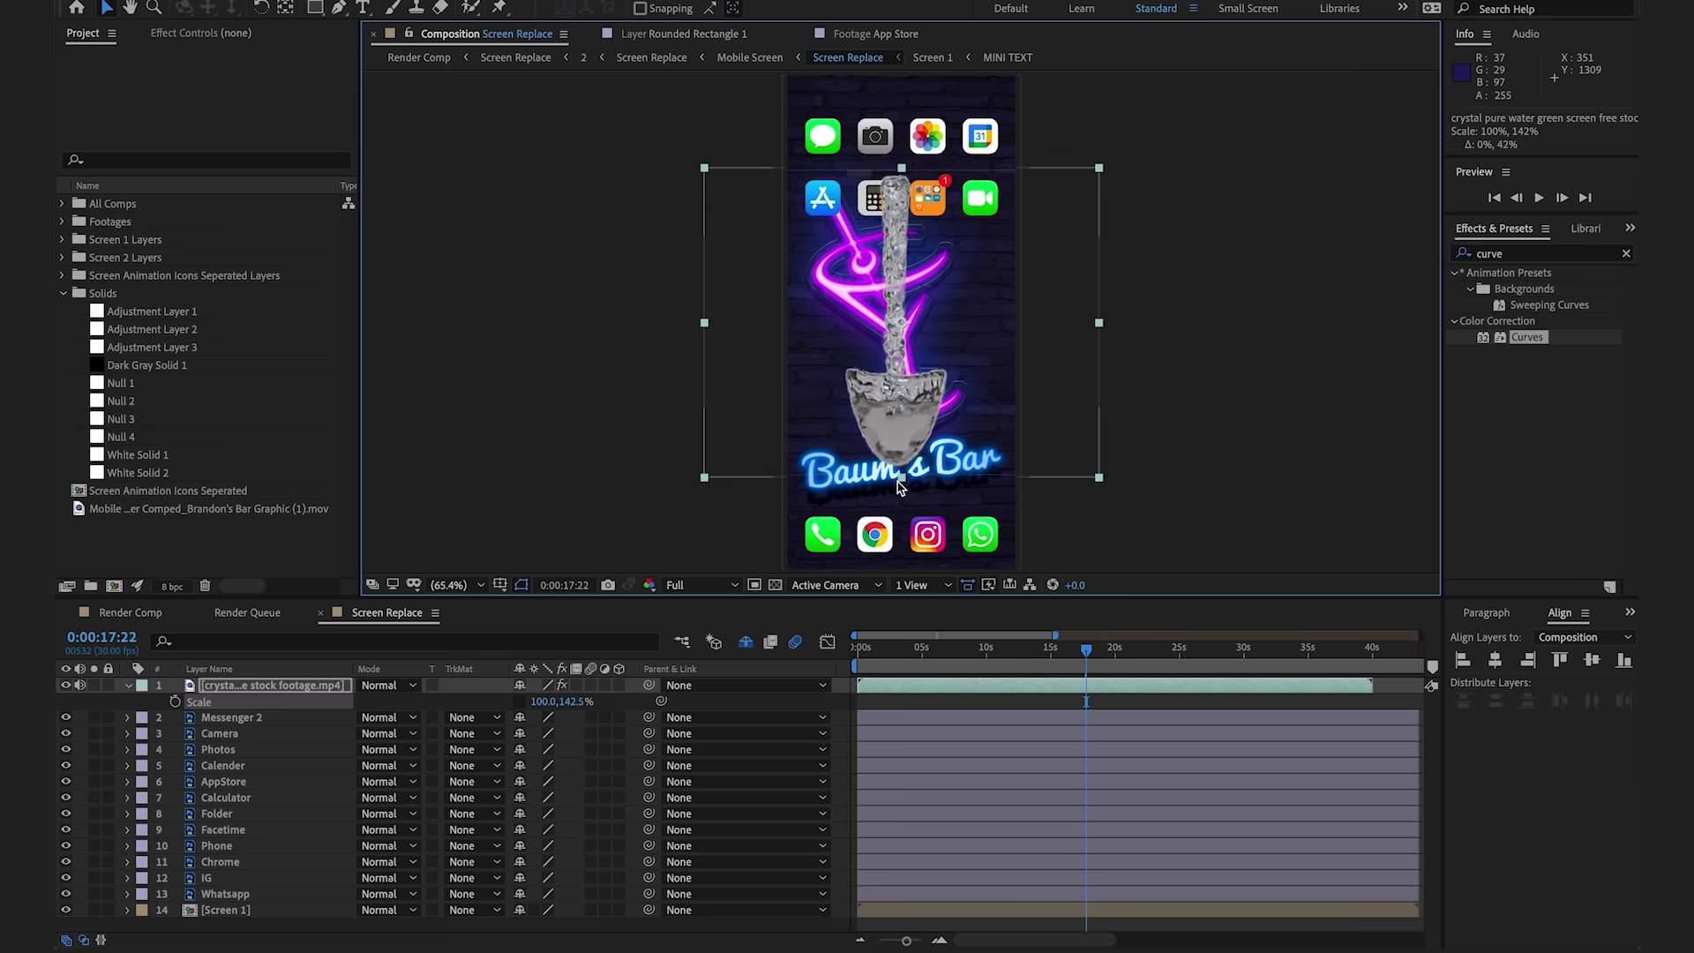
drag(899, 487, 901, 501)
key(p)
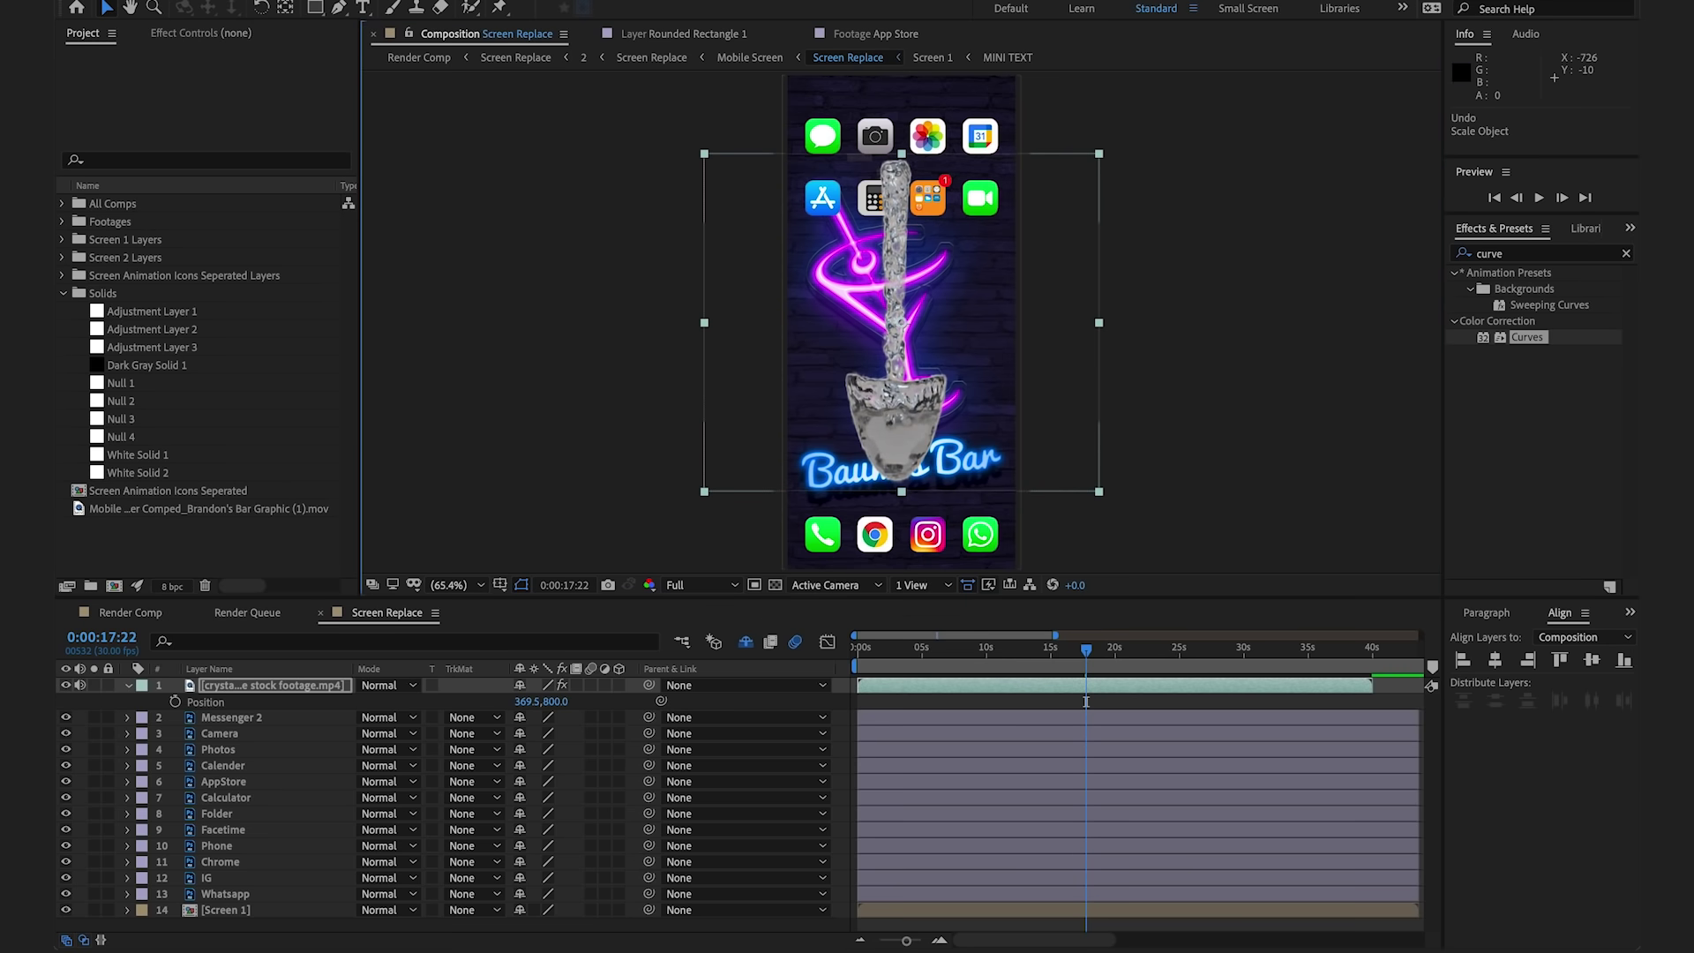
drag(699, 197, 673, 198)
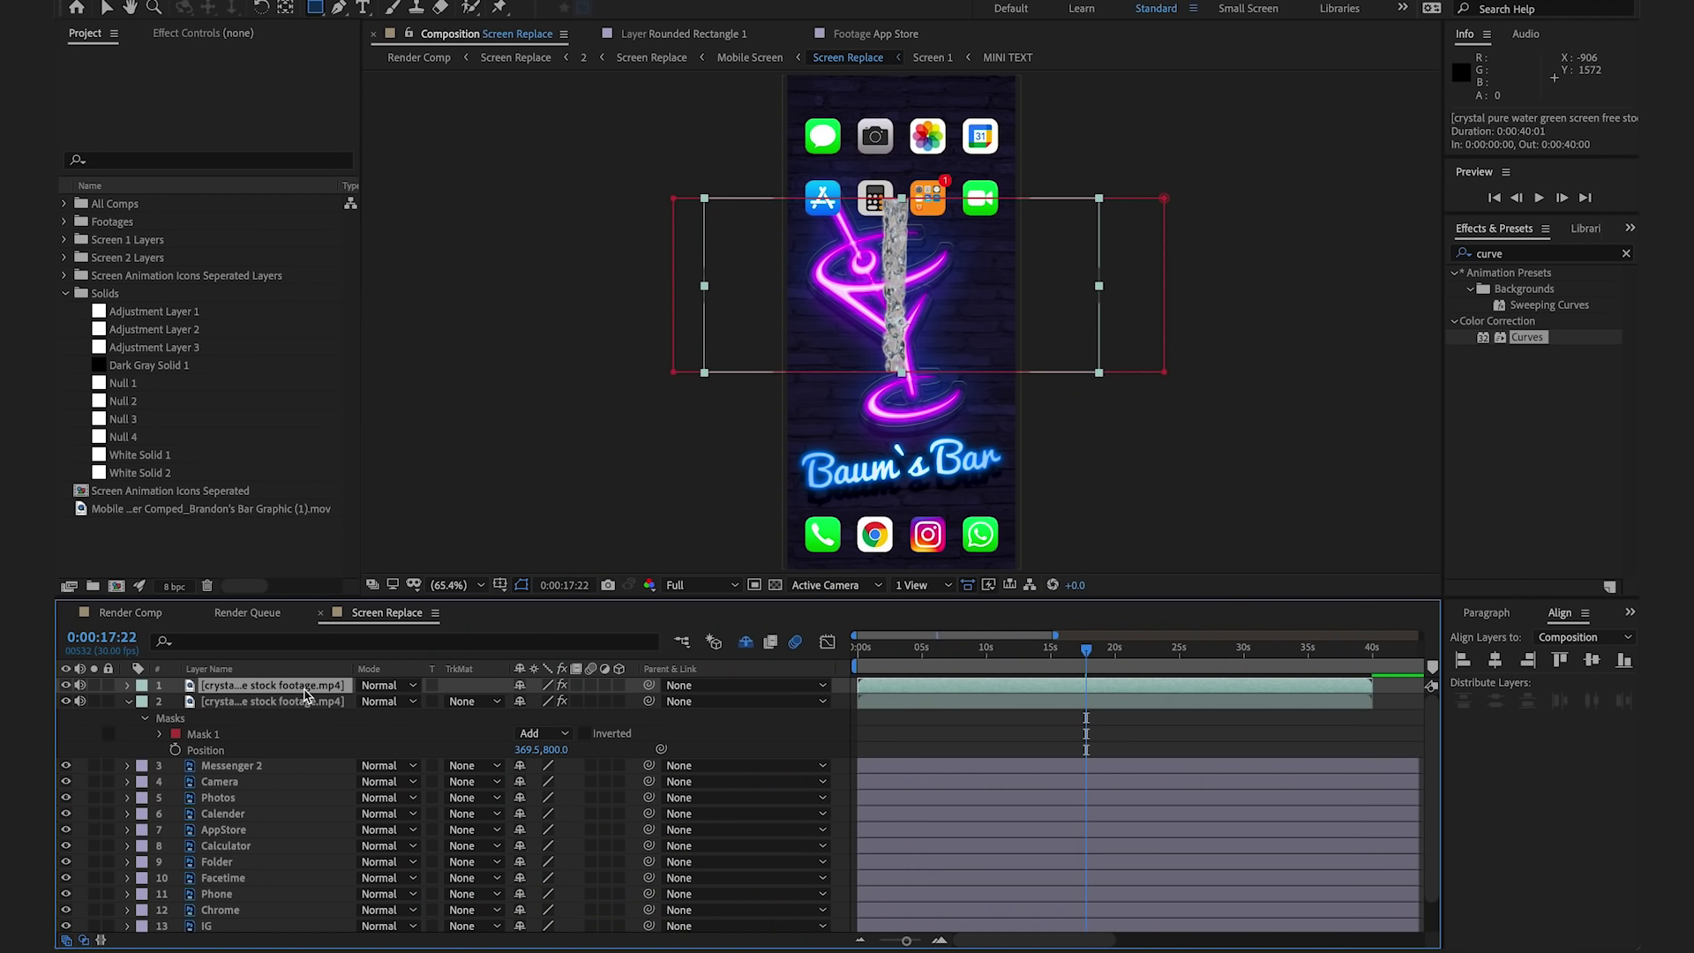
Move the masked stream up the phone and duplicate it, placing the copy at the screen top
key(v)
click(896, 302)
drag(895, 309, 920, 444)
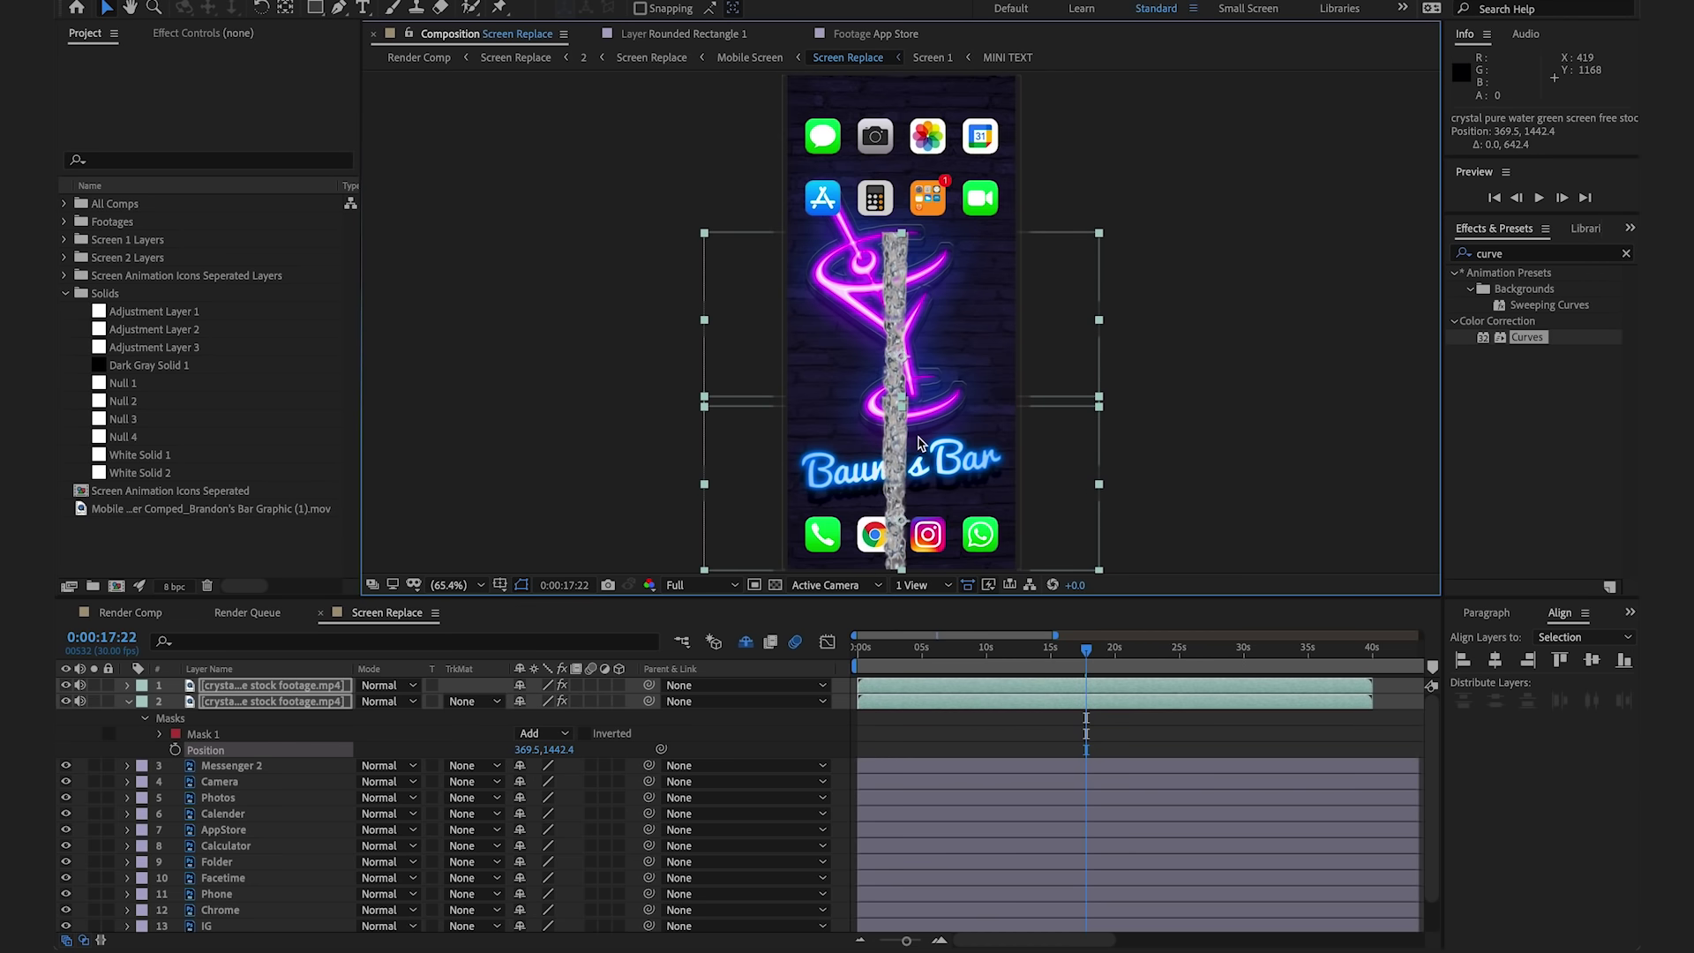
click(1107, 527)
key(ctrl+d)
drag(990, 512, 990, 202)
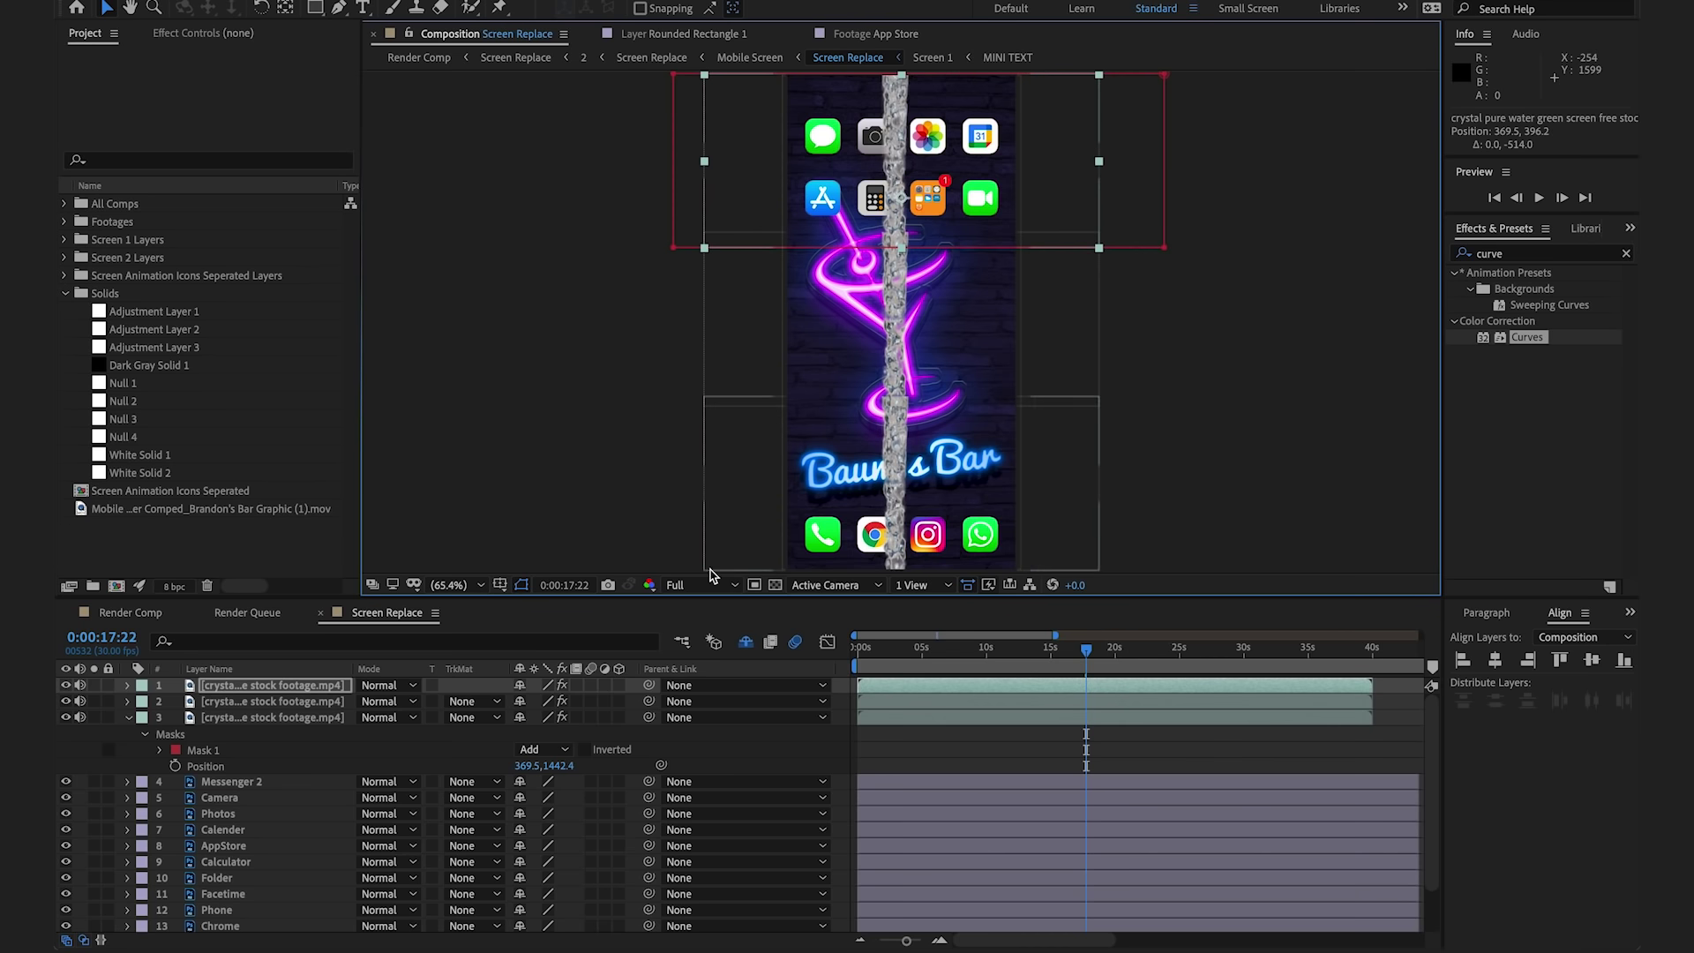
Give all three water layers a 10-pixel mask feather and begin precomposing them
shift+click(220, 719)
key(f)
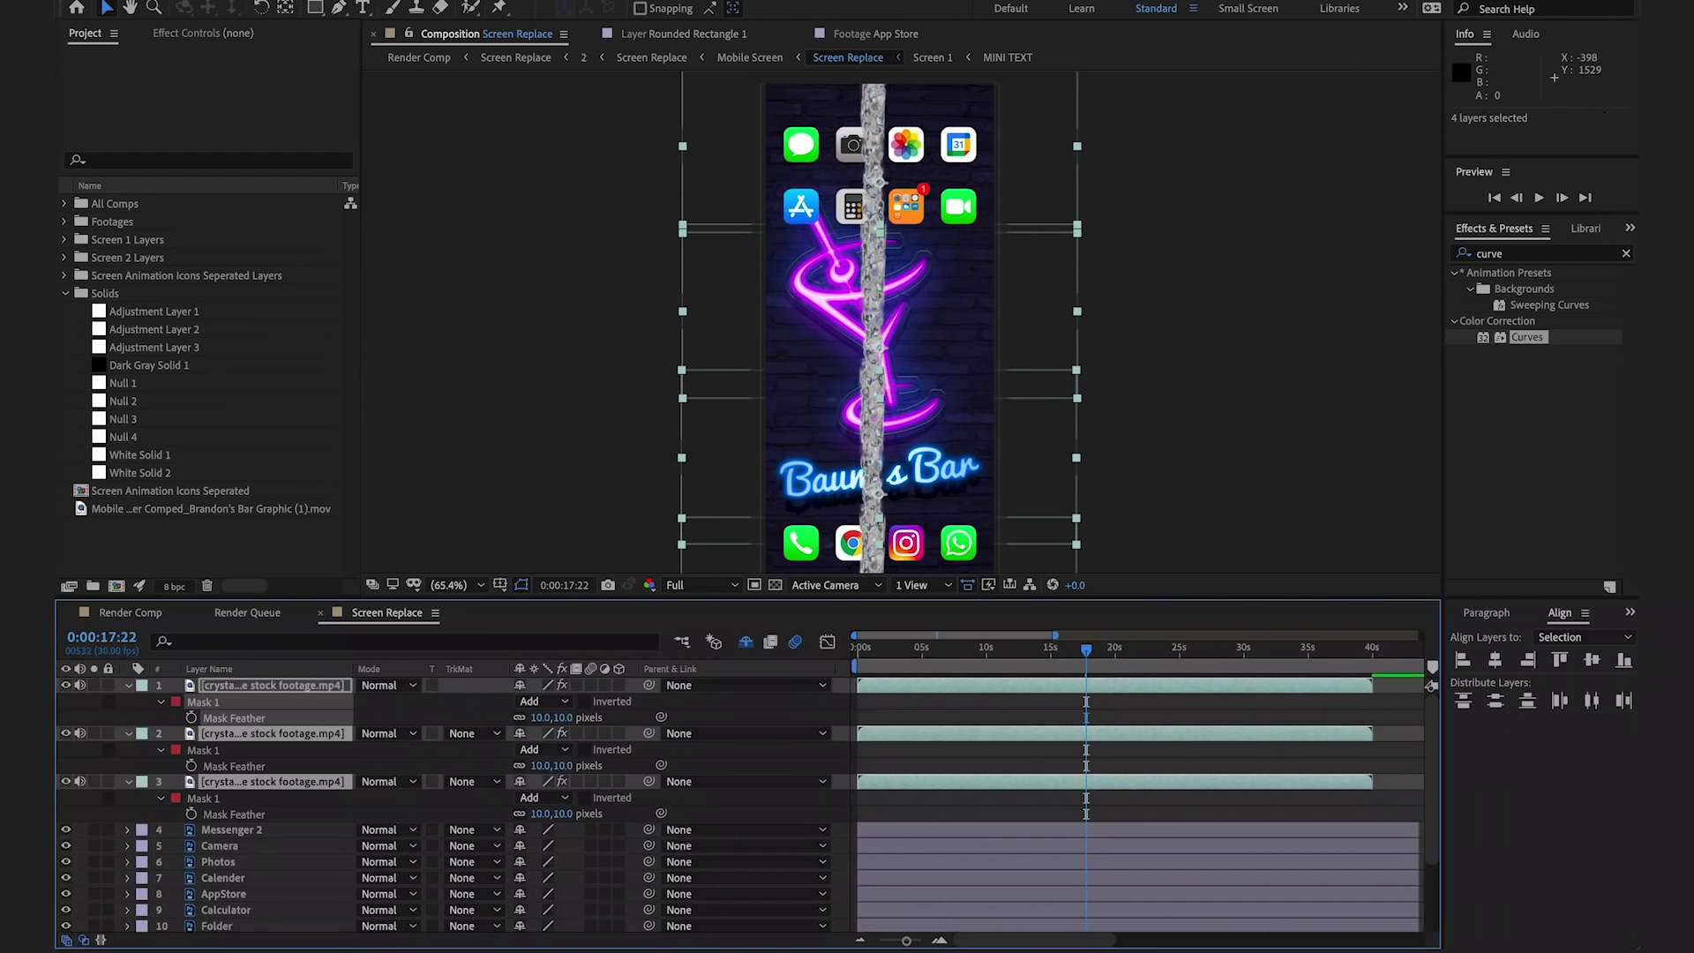
key(ctrl+shift+c)
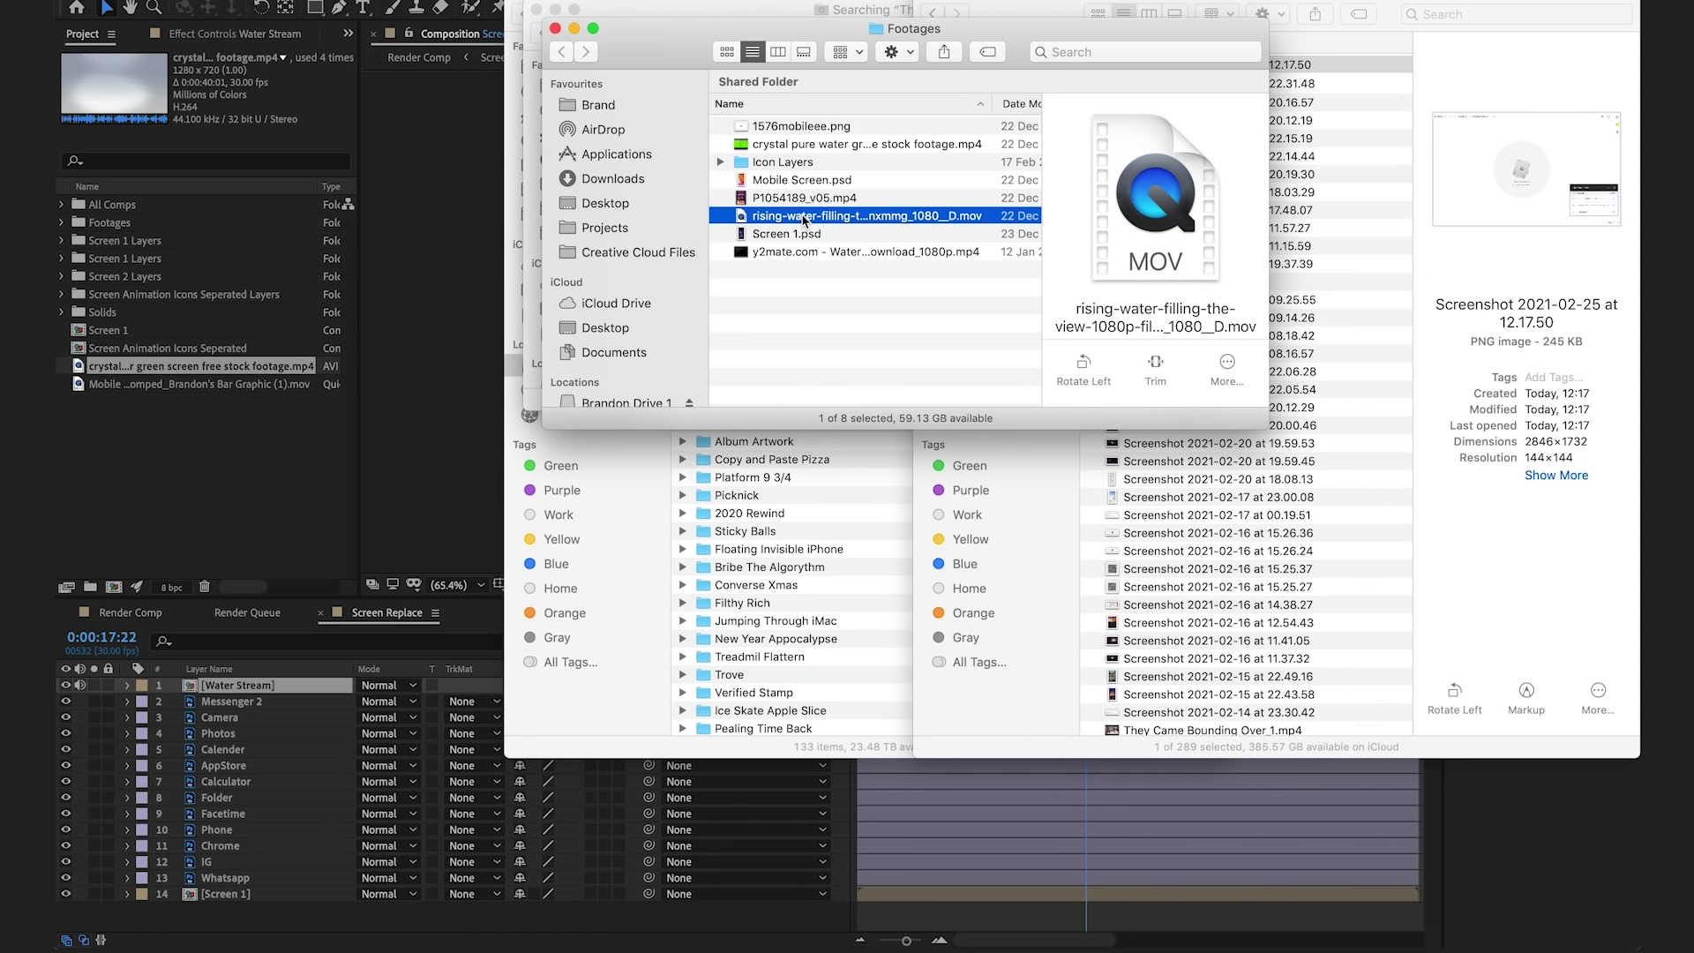
Import the rising-water-filling clip and place it above the Water Stream precomp in Screen Replace
drag(812, 217, 138, 525)
drag(236, 684, 238, 686)
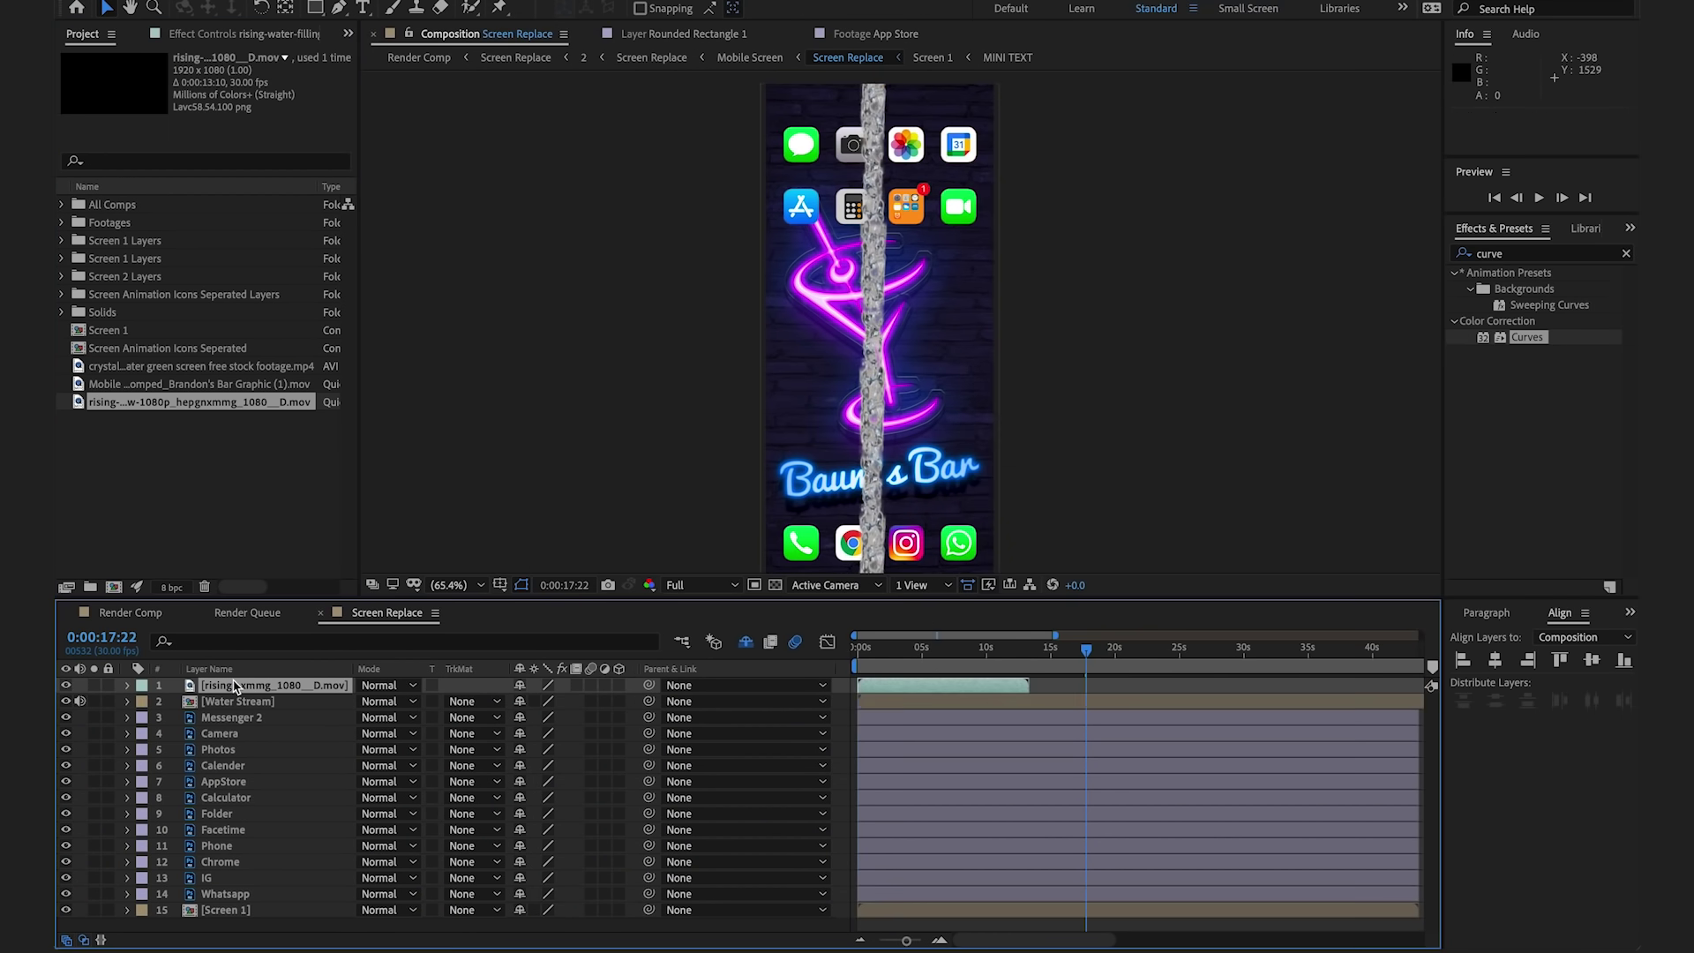
Scale the rising water layer to 110% and shift it so water covers the screen's lower half
click(930, 649)
drag(886, 422, 840, 492)
click(291, 686)
key(s)
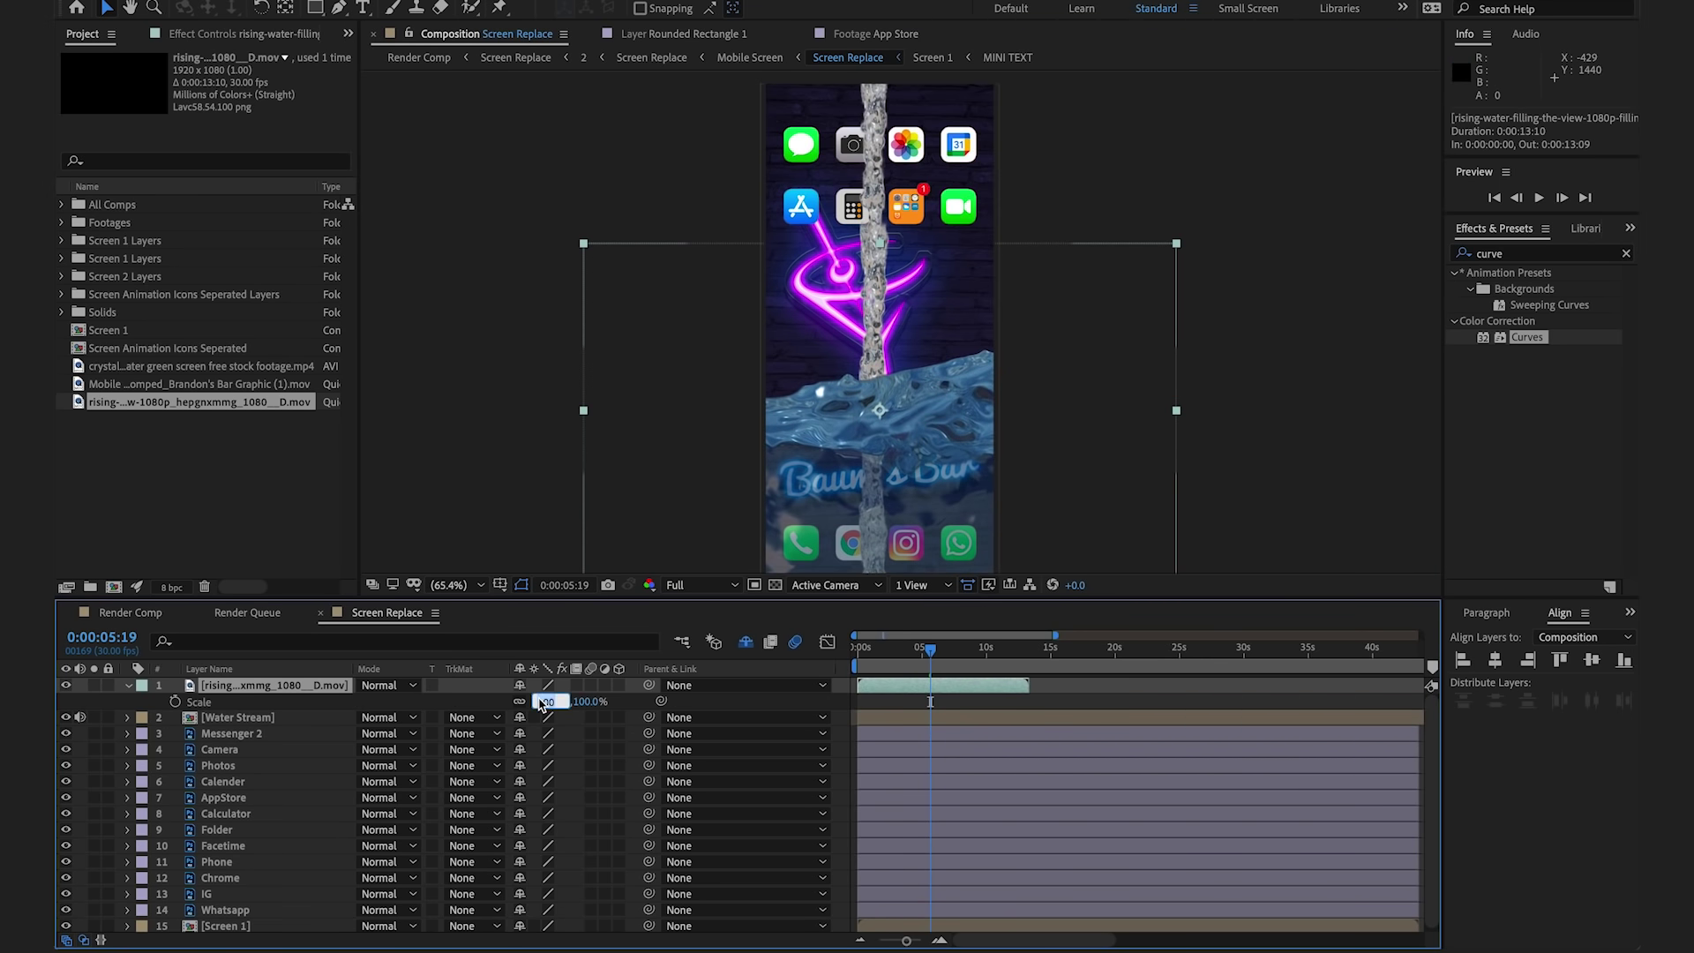
text(110)
key(Return)
drag(908, 504, 909, 463)
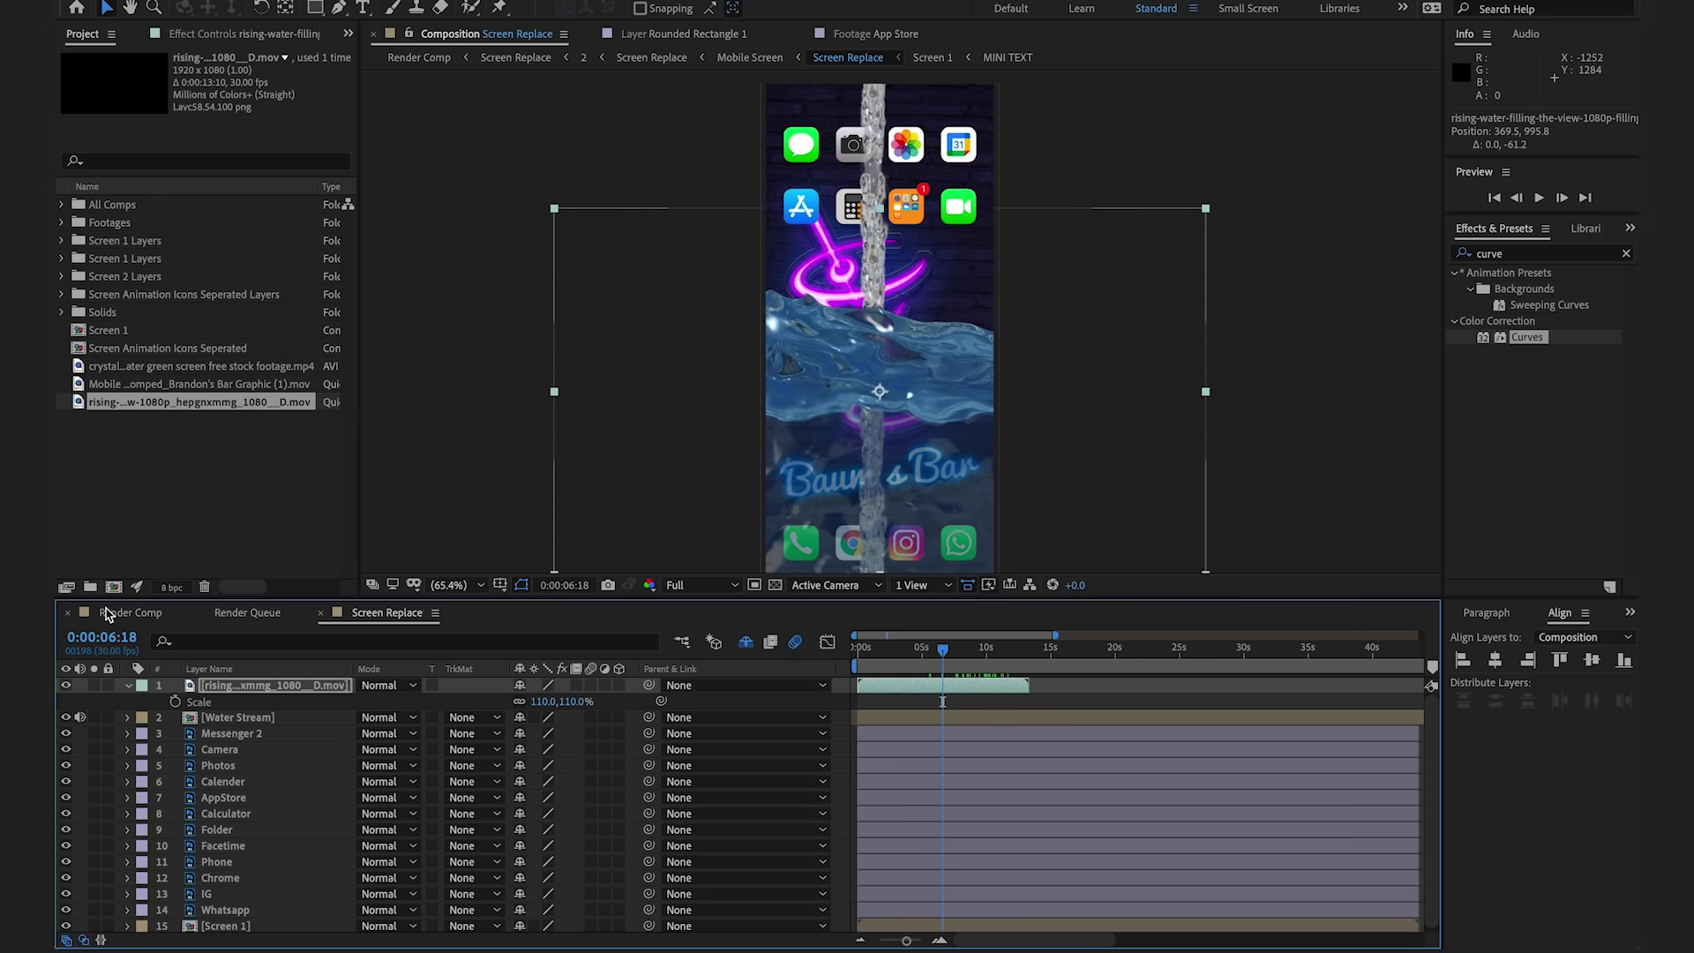
Review the phone composite in the bartender footage at an earlier frame, zoomed in with an enlarged viewer
click(132, 614)
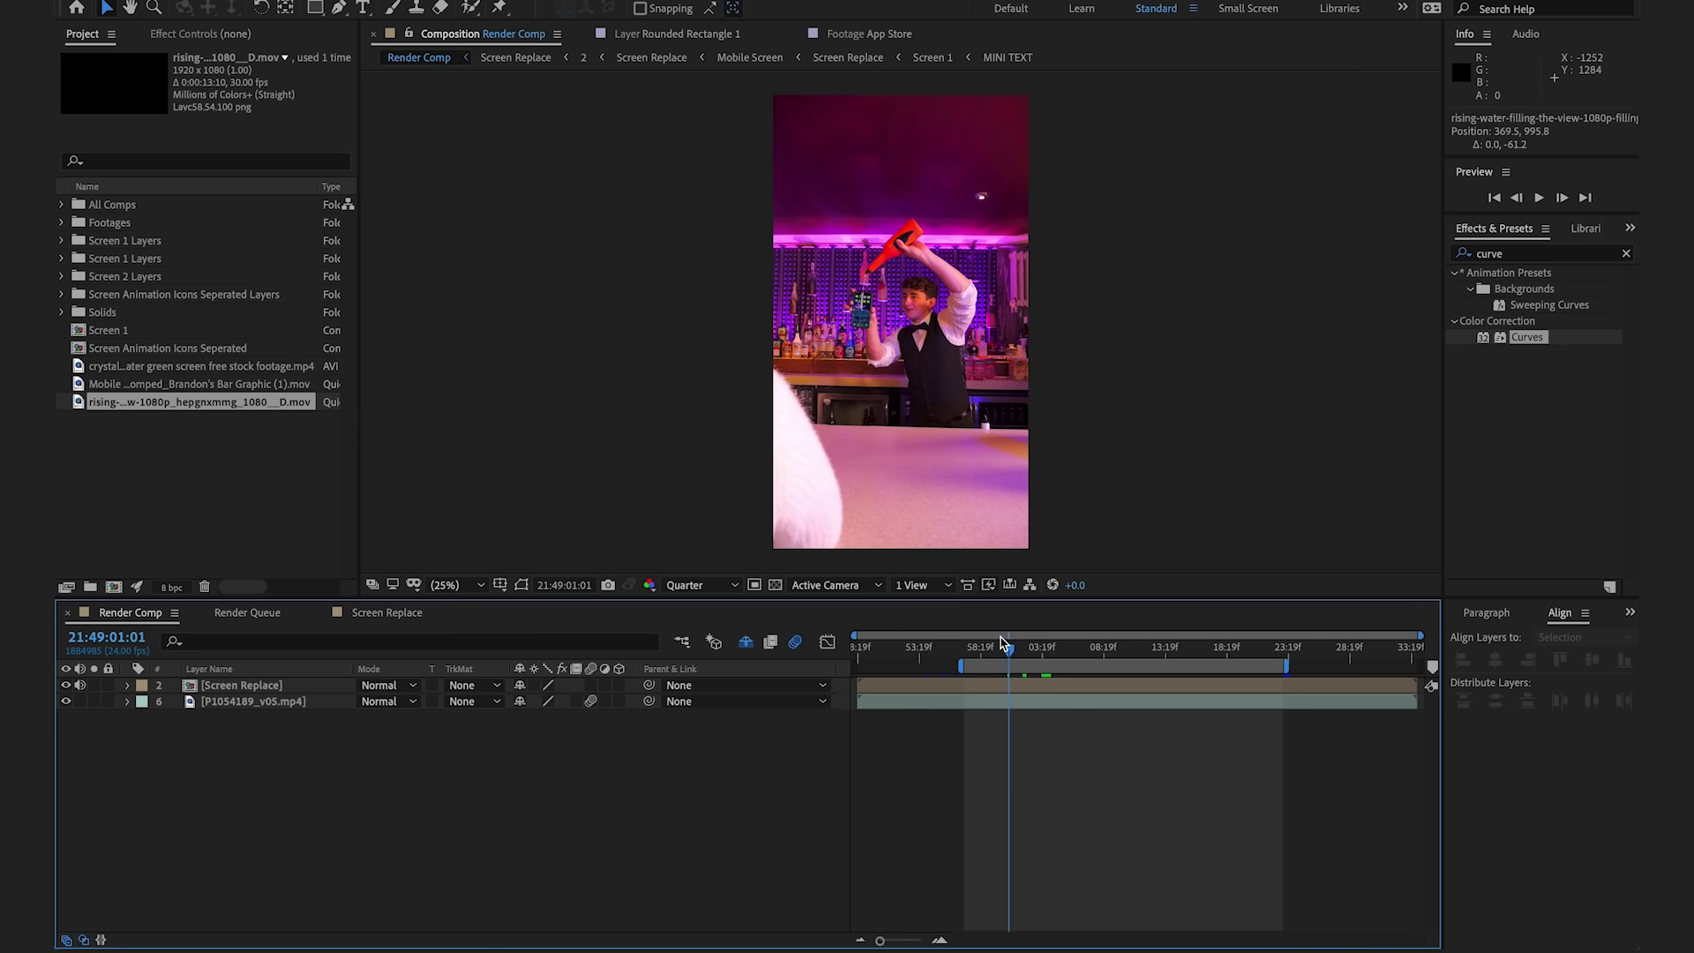
drag(1003, 642, 977, 647)
scroll(835, 282, up, 4)
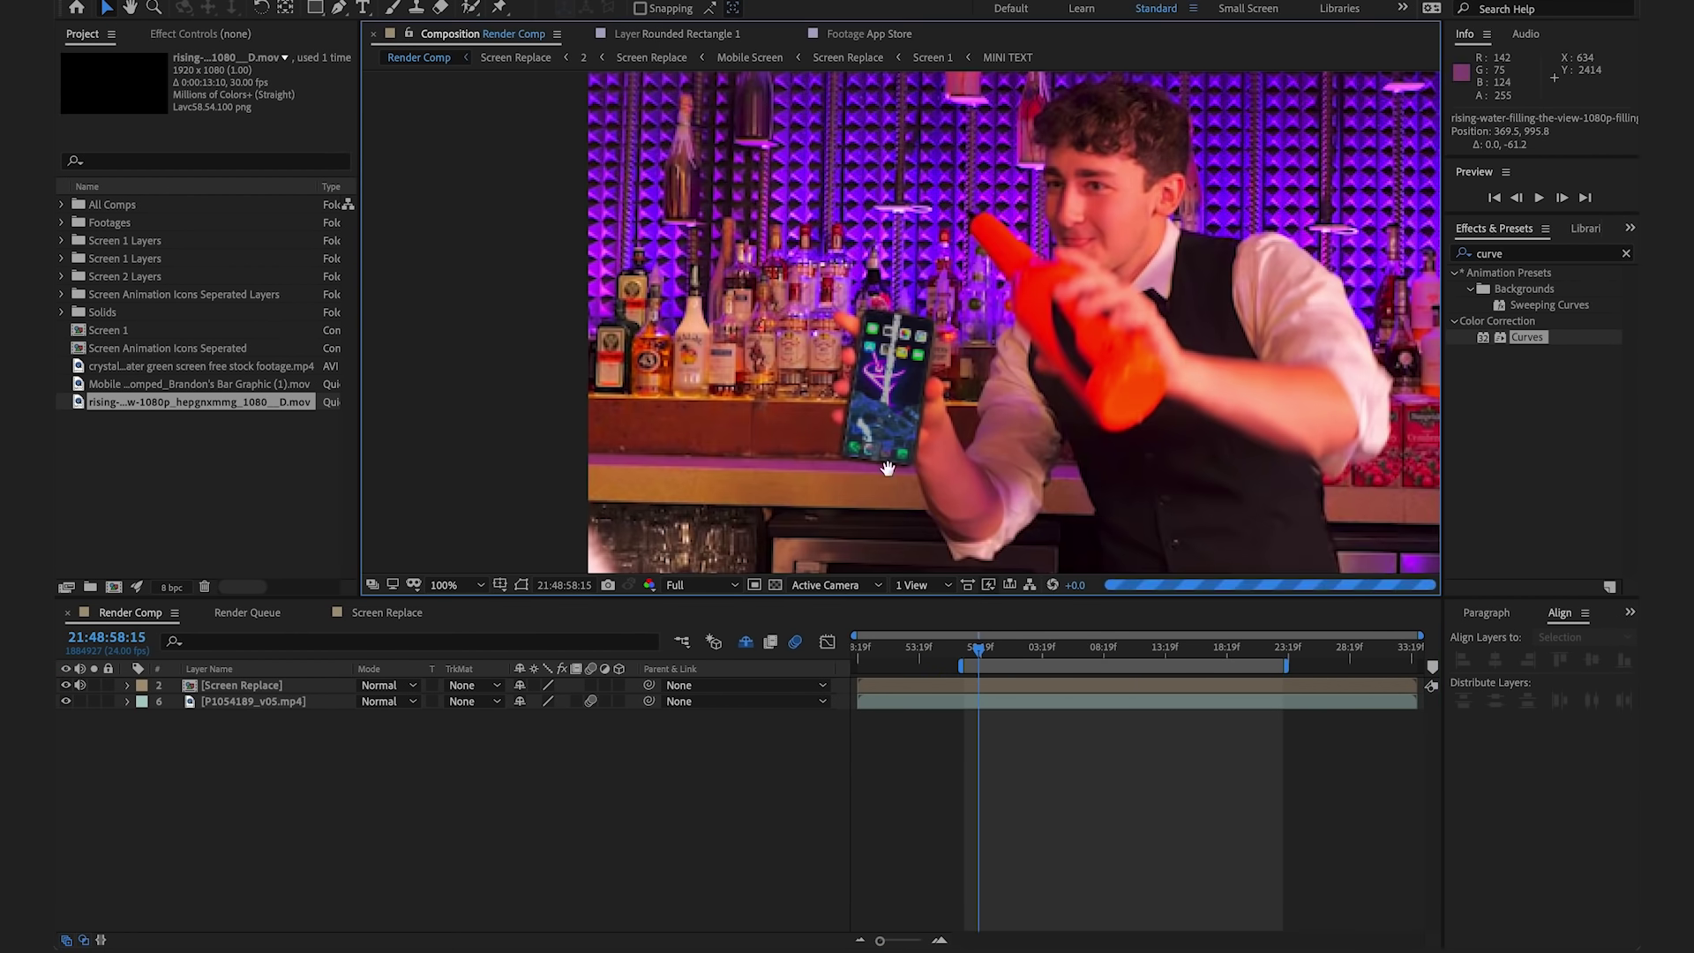
drag(882, 599, 883, 824)
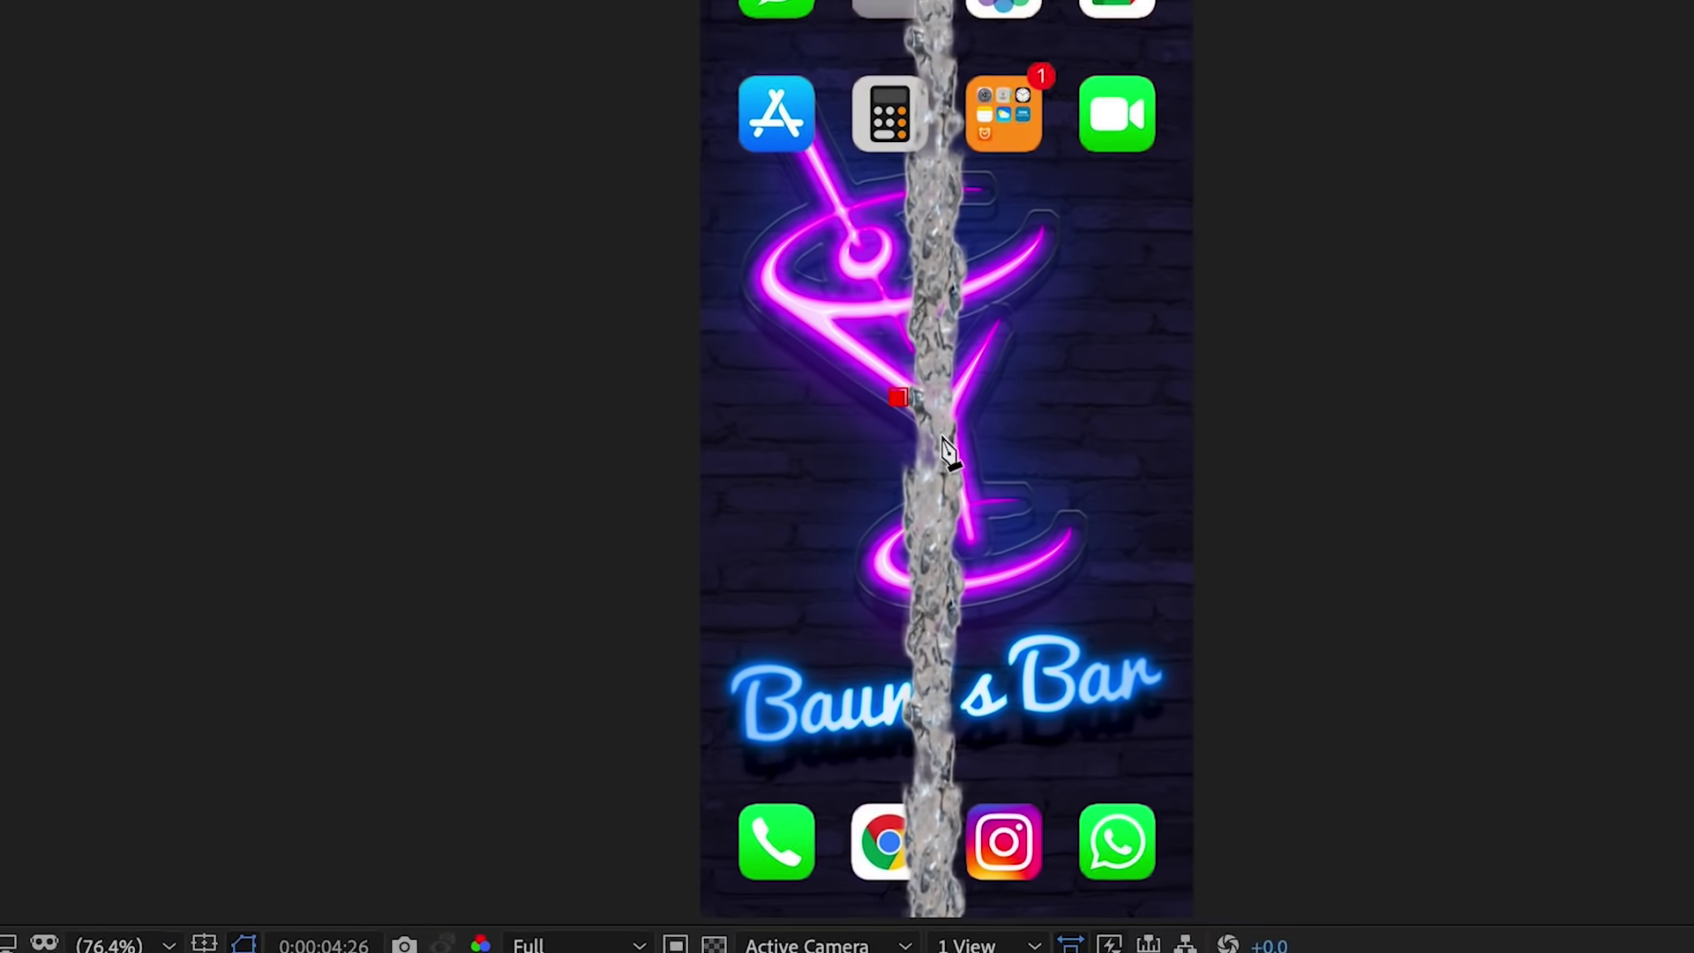
Draw a Pen mask around the Water Stream and set its mode to Subtract
click(890, 386)
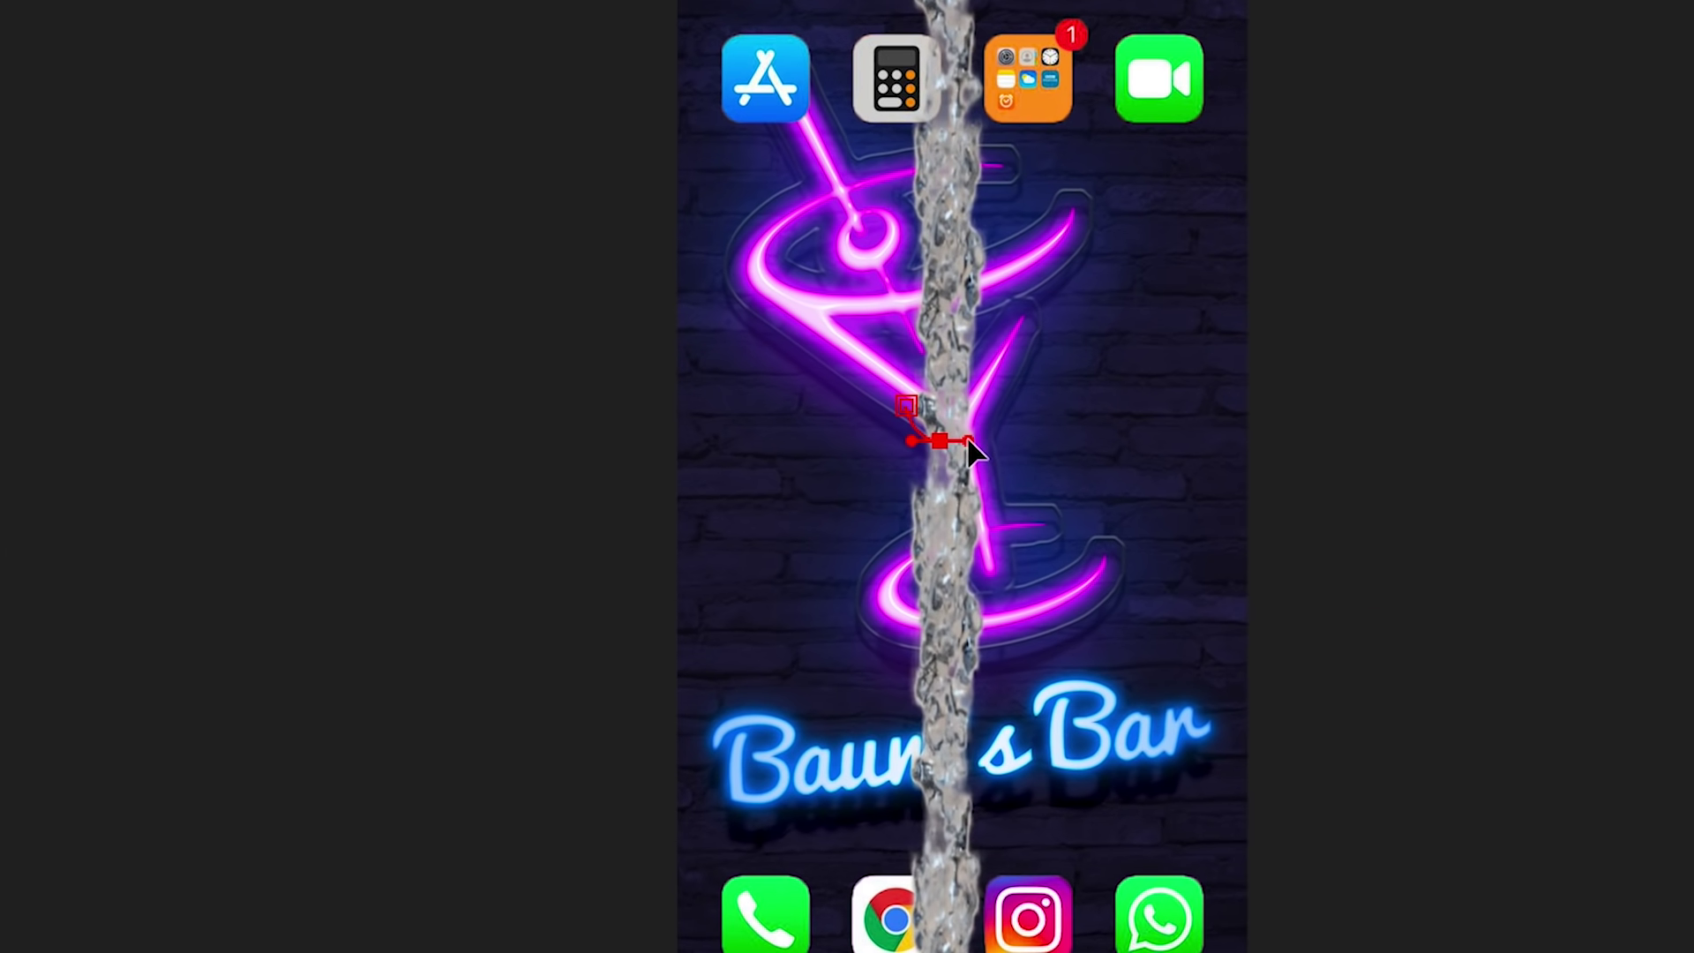
drag(980, 410, 1383, 410)
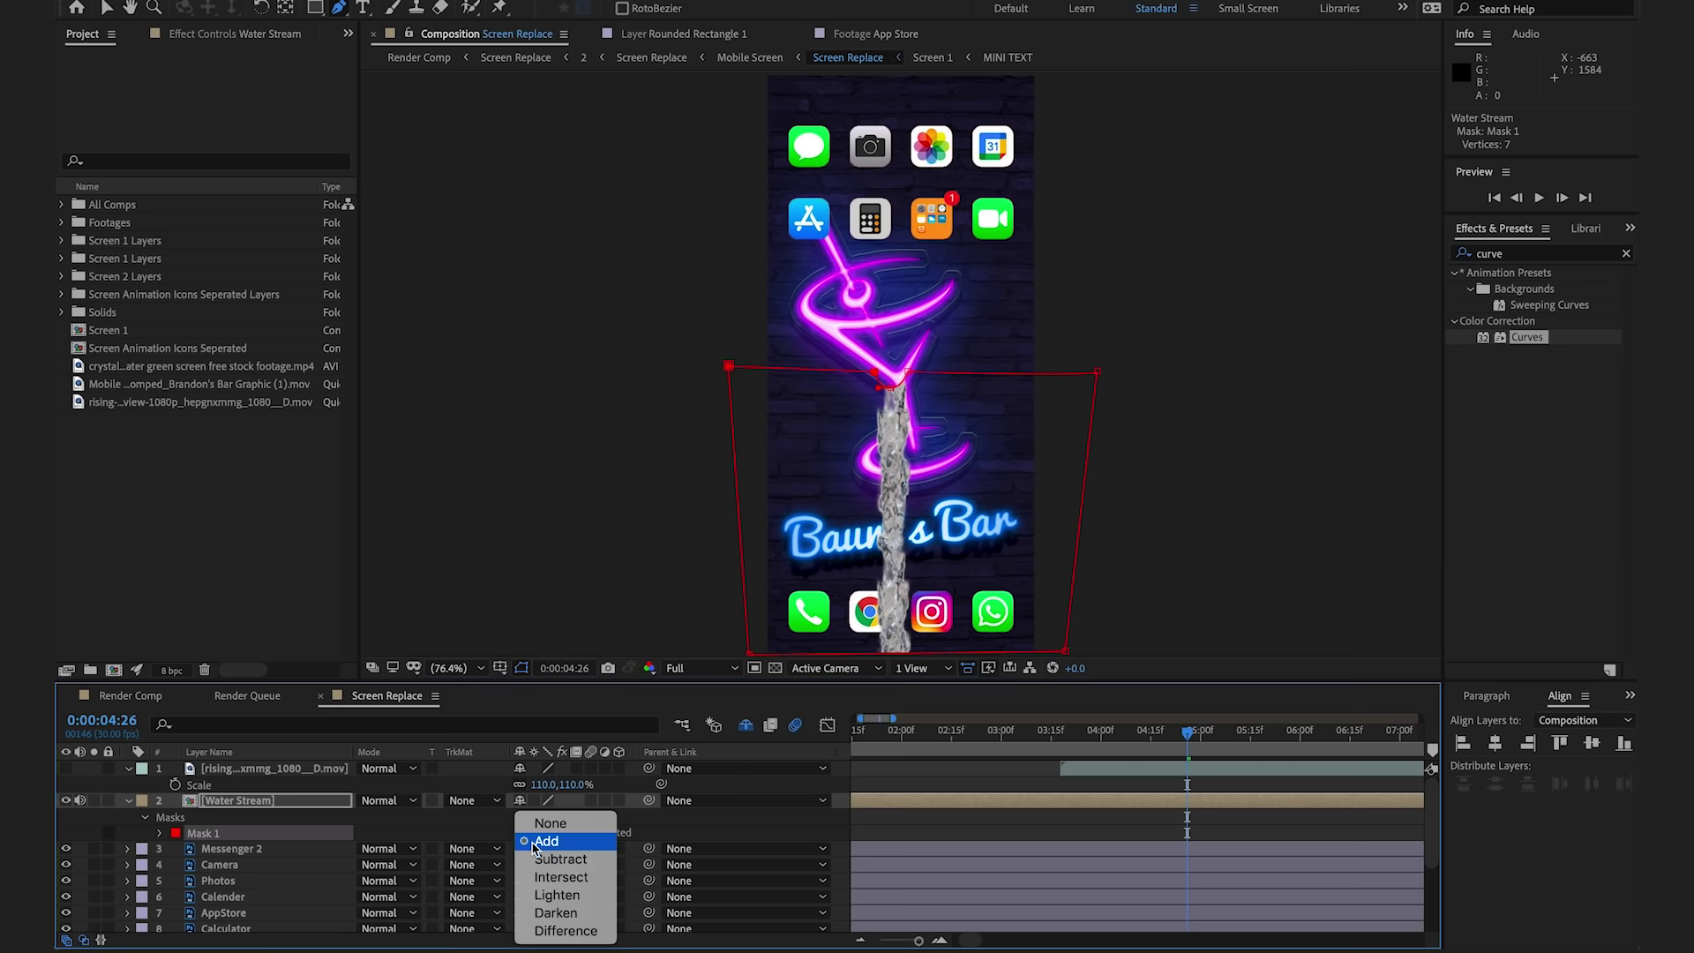
click(538, 858)
key(m)
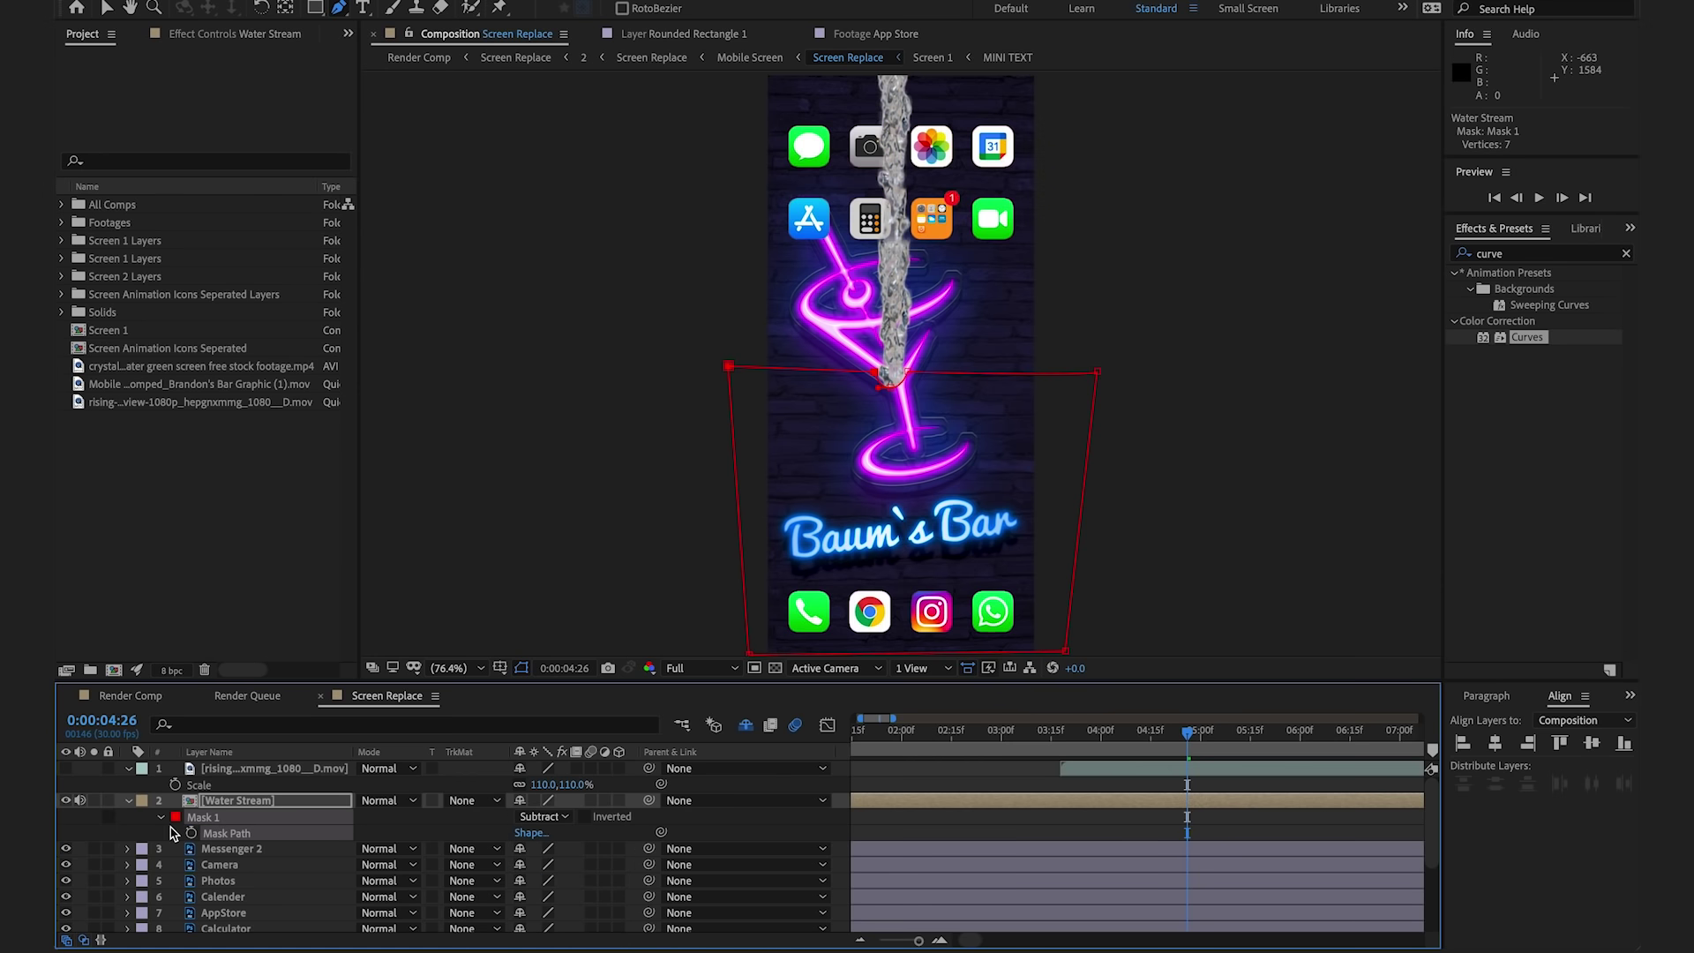
Keyframe Mask Path, moving the mask up over the phone and stretching its bottom down to hide the stream
click(192, 833)
drag(745, 358, 745, 136)
key(v)
drag(748, 380, 748, 336)
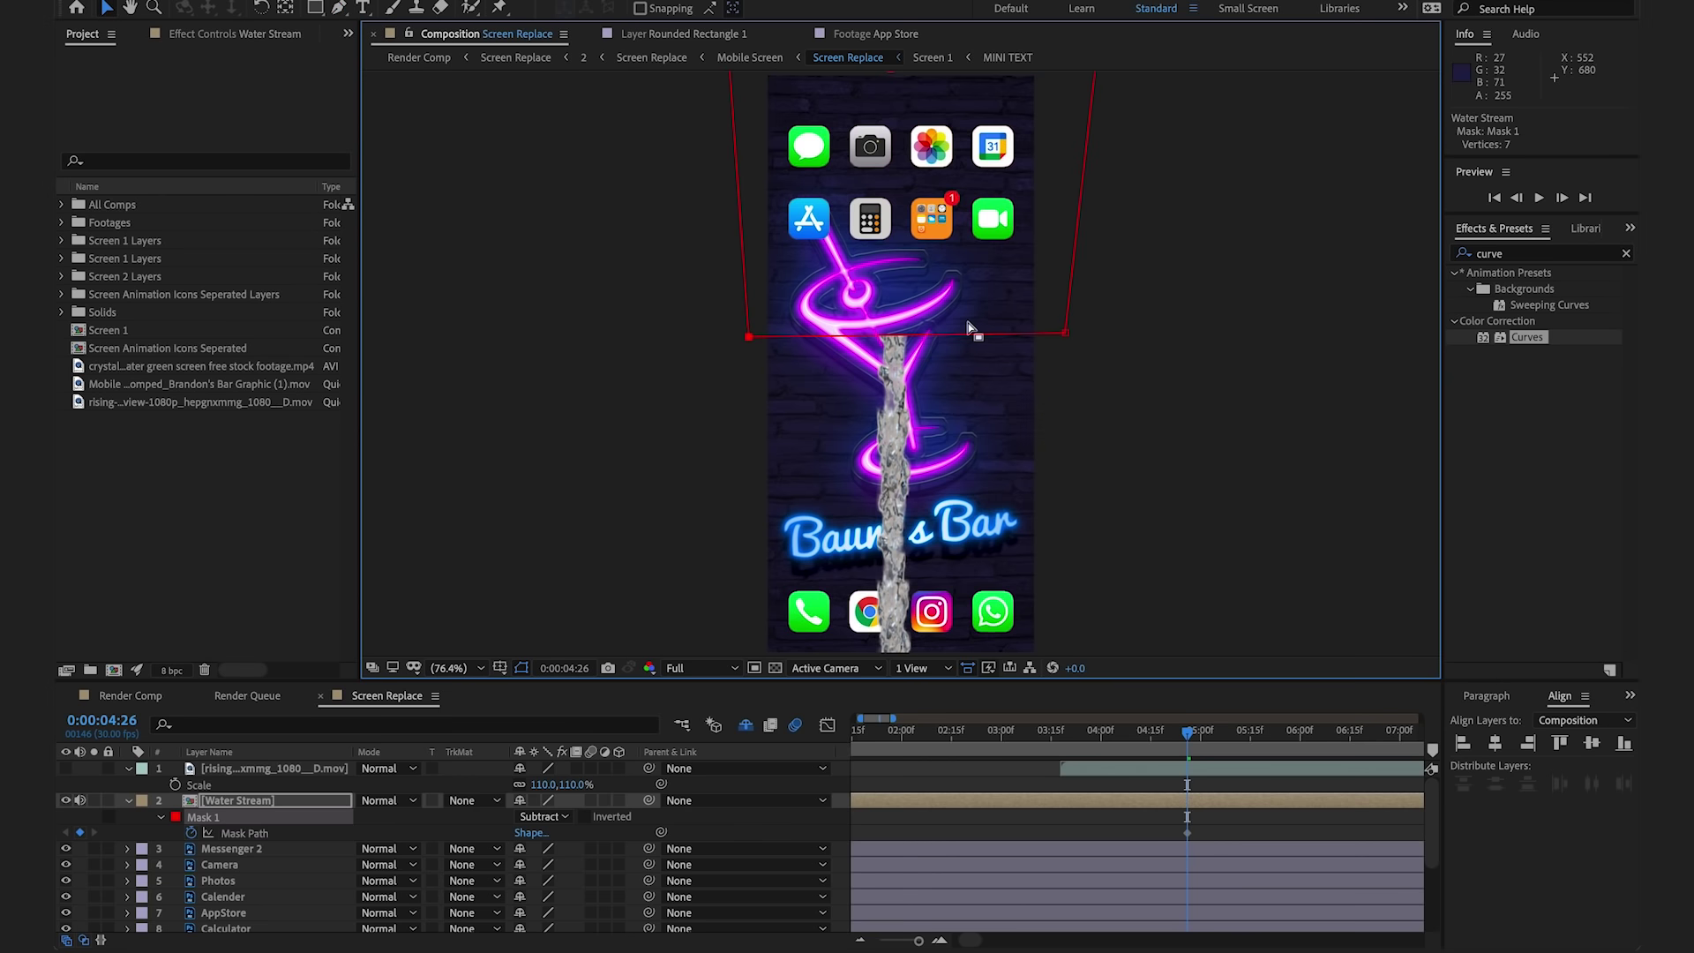
drag(1067, 340, 1074, 672)
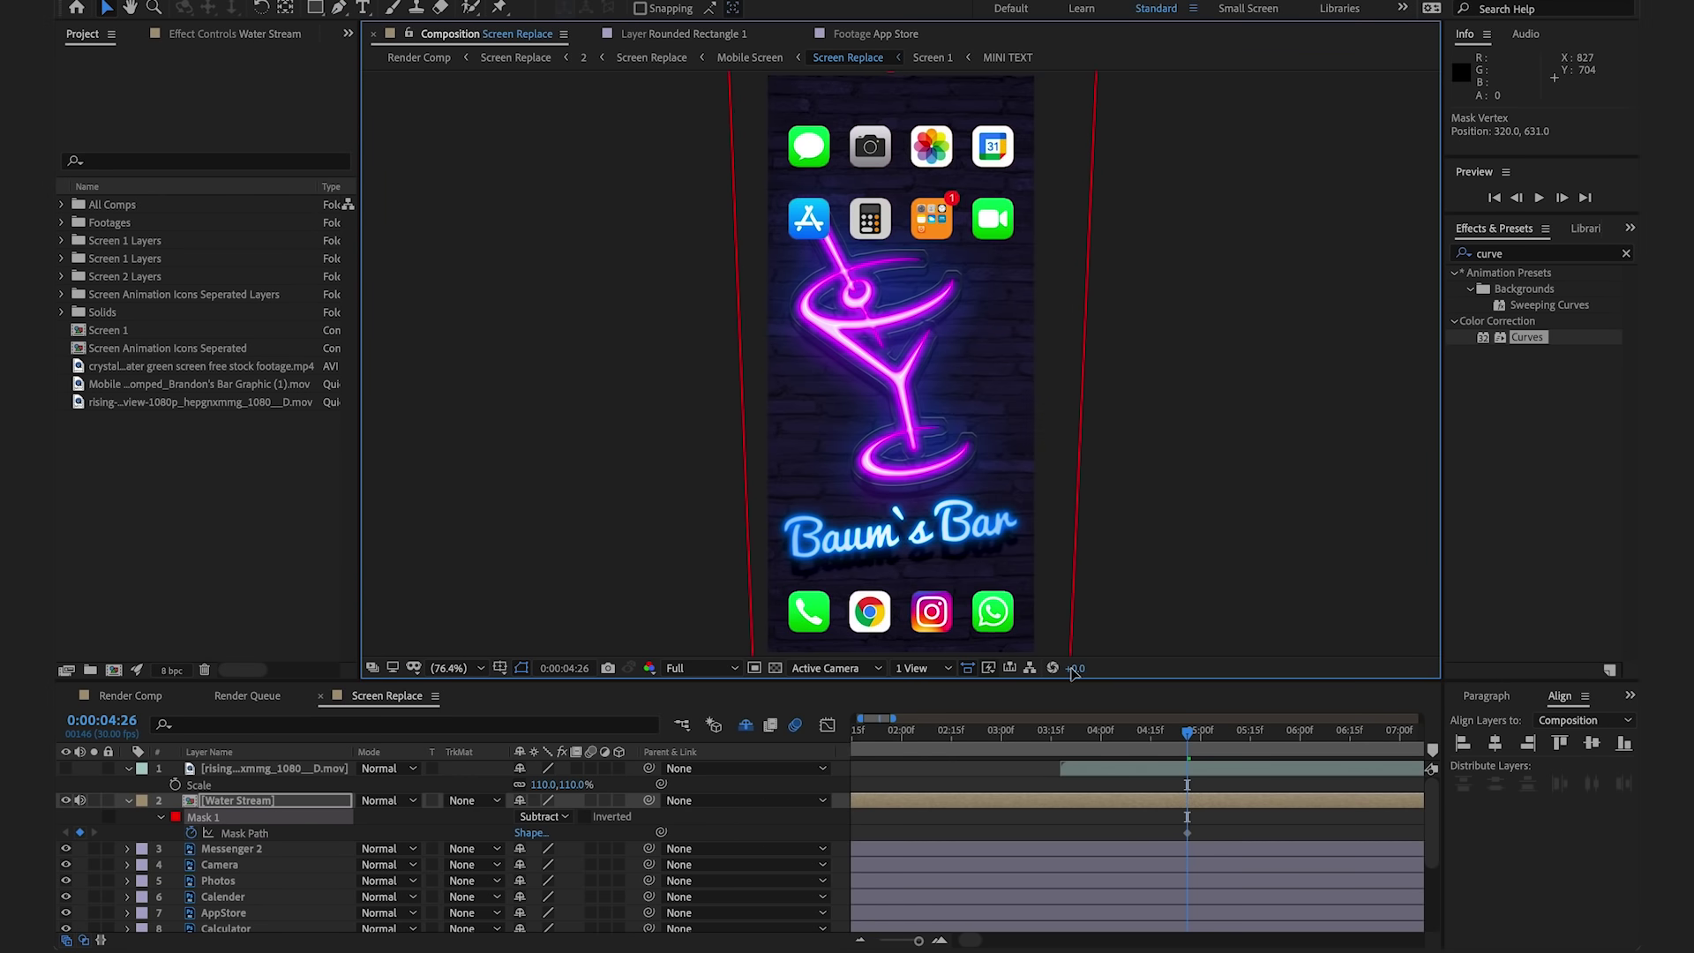
key(semicolon)
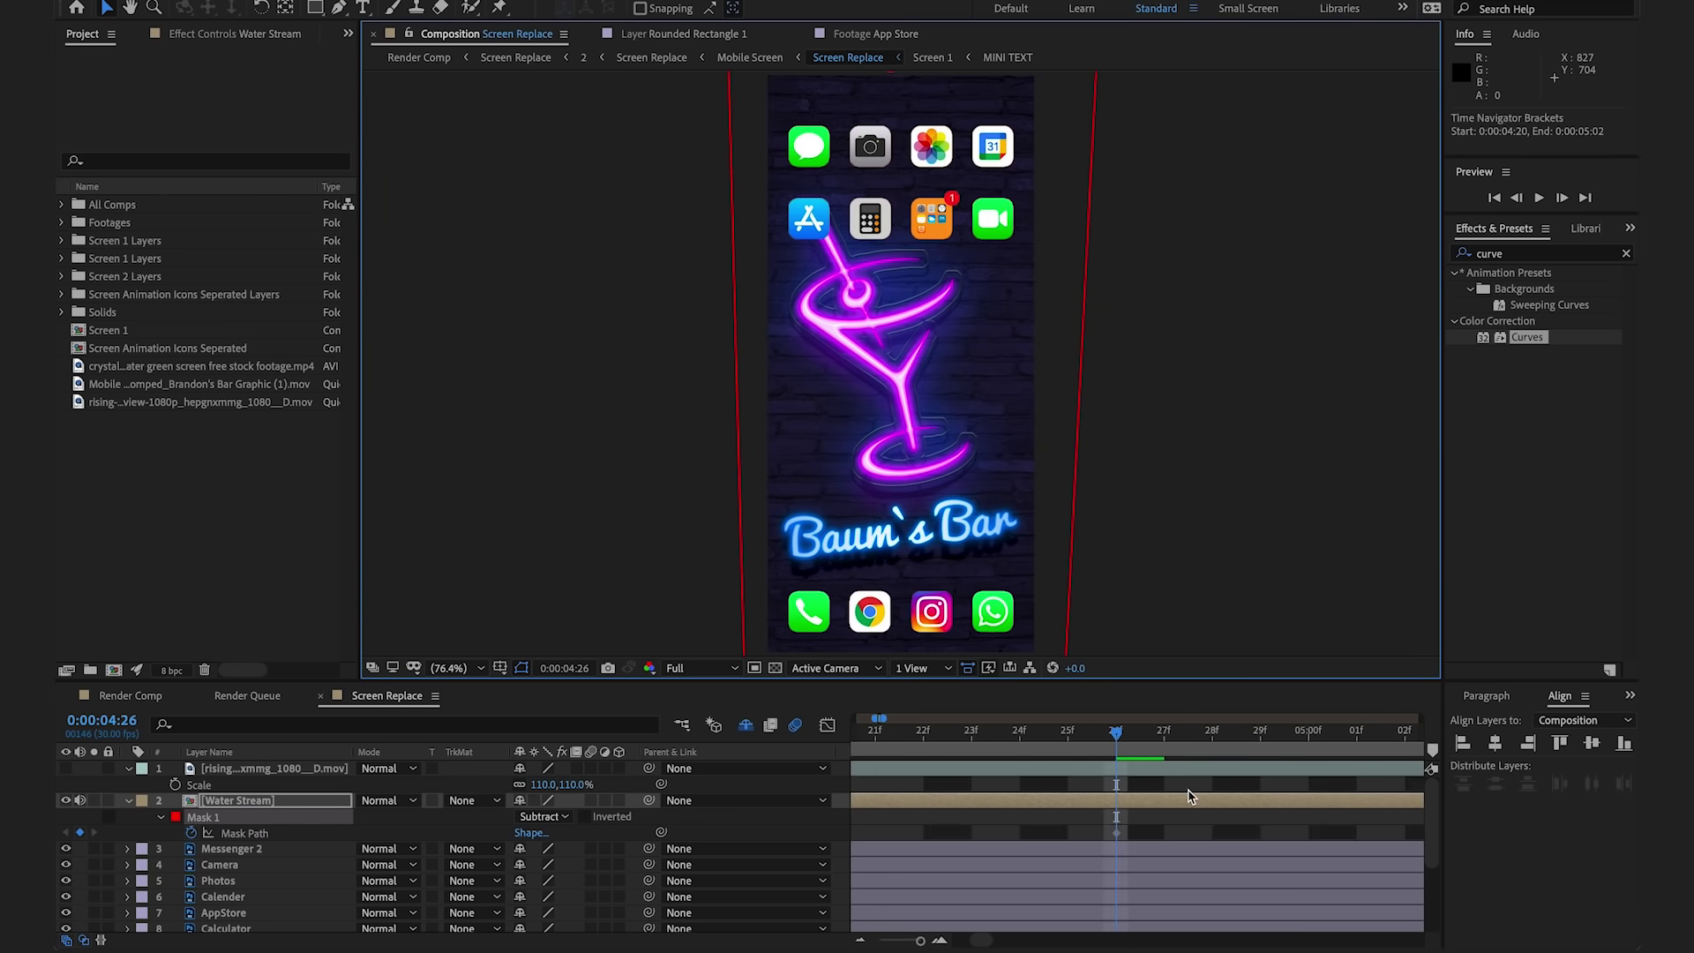
scroll(1143, 744, down, 3)
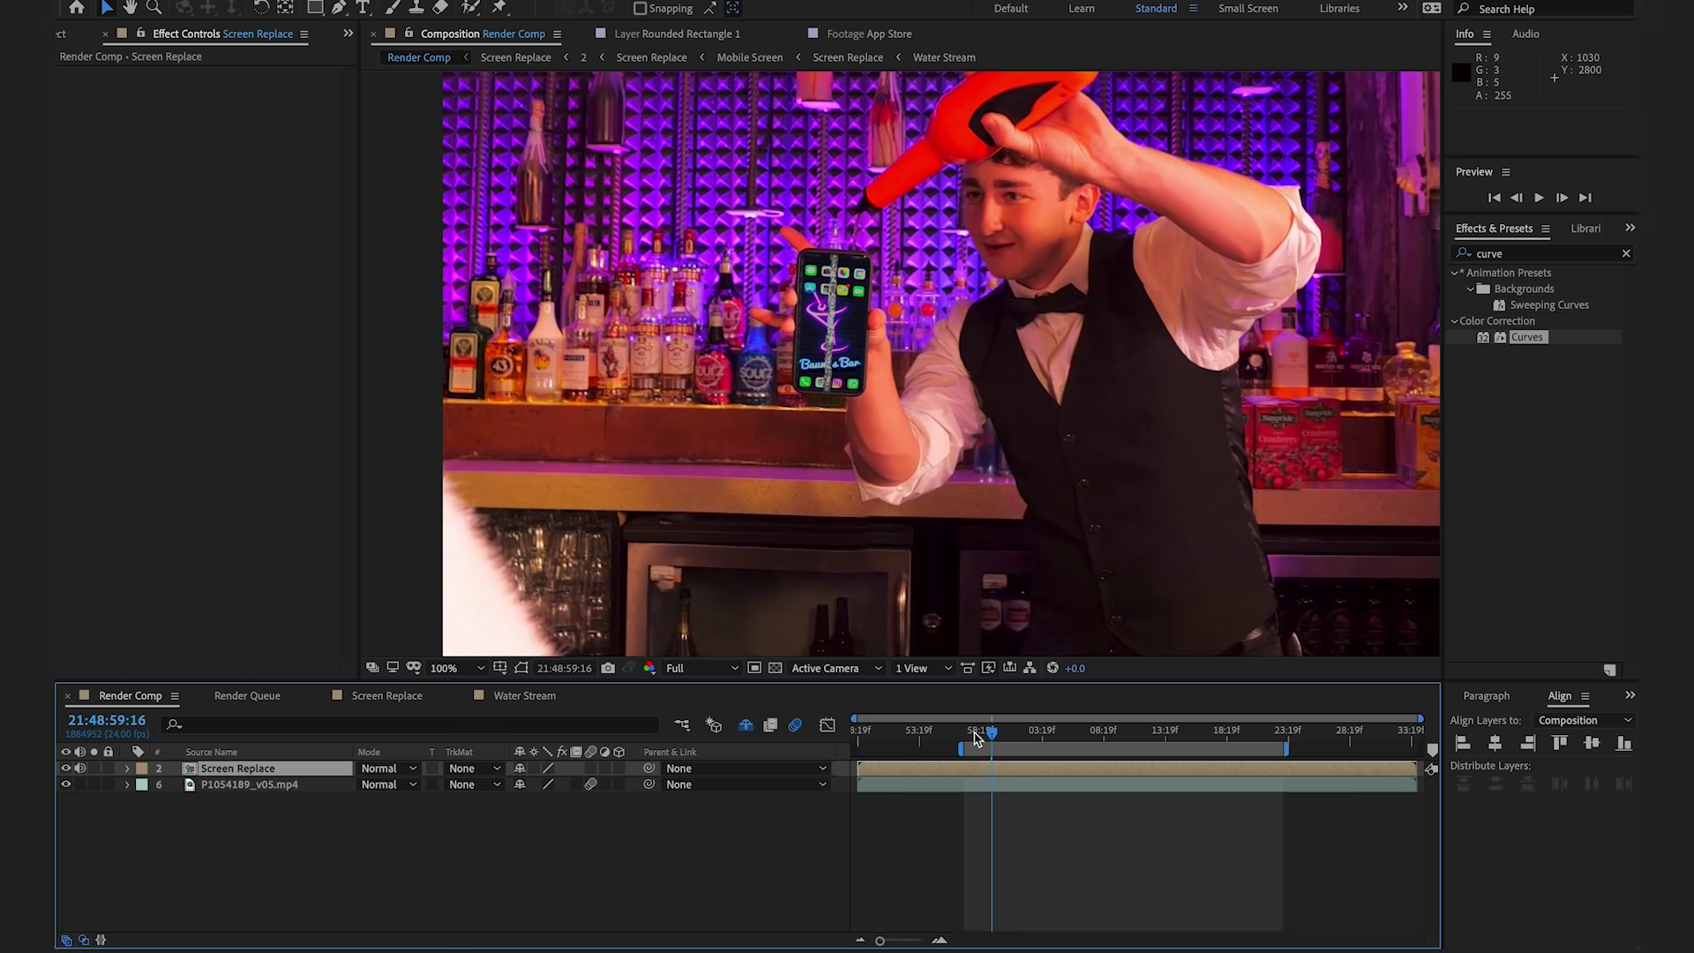
Rotate the Water Stream layer in Screen Replace by about -1.2°, comparing it against the bar footage
click(373, 697)
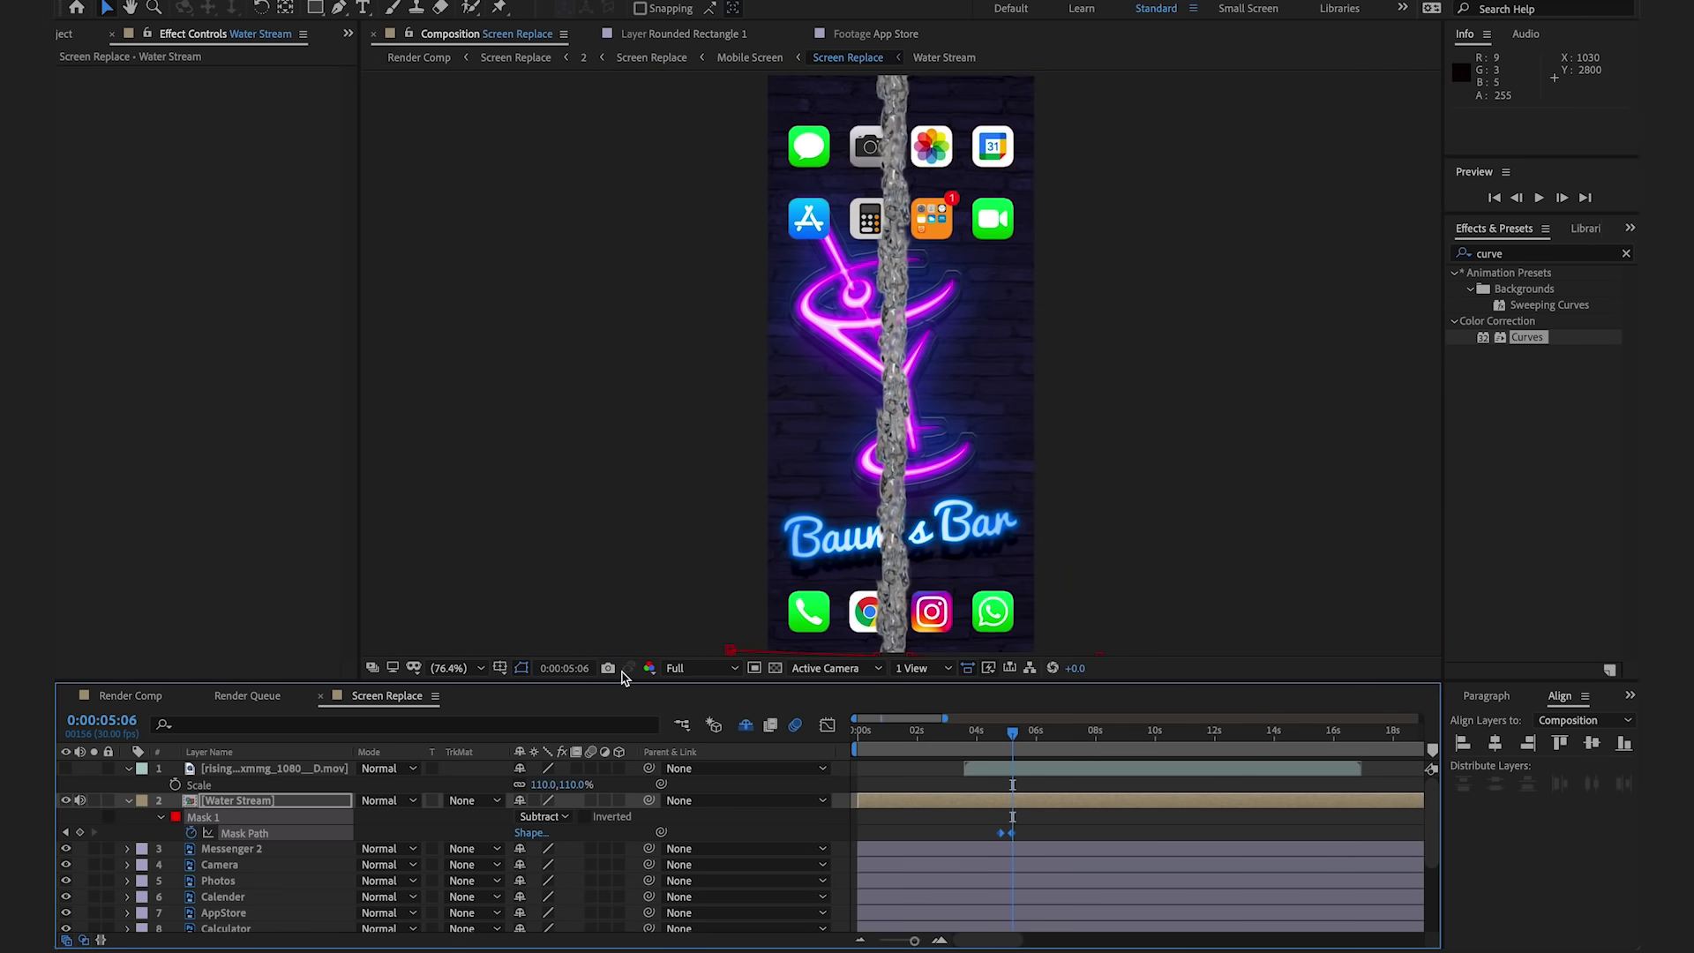
click(298, 800)
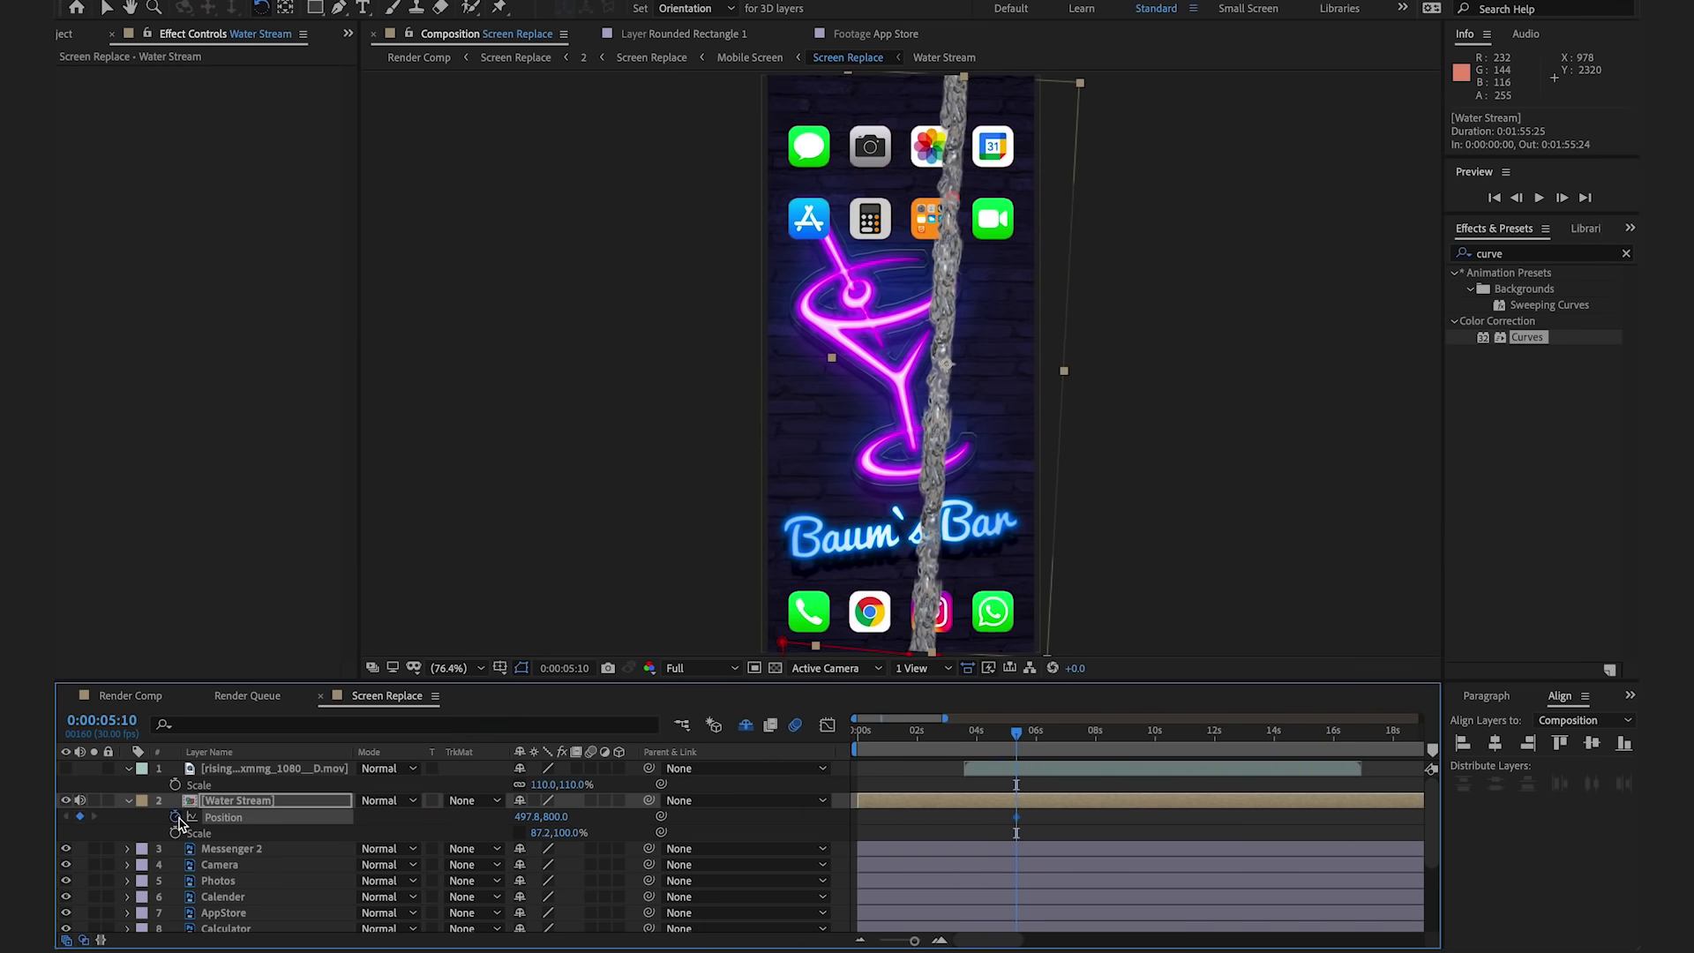
click(141, 696)
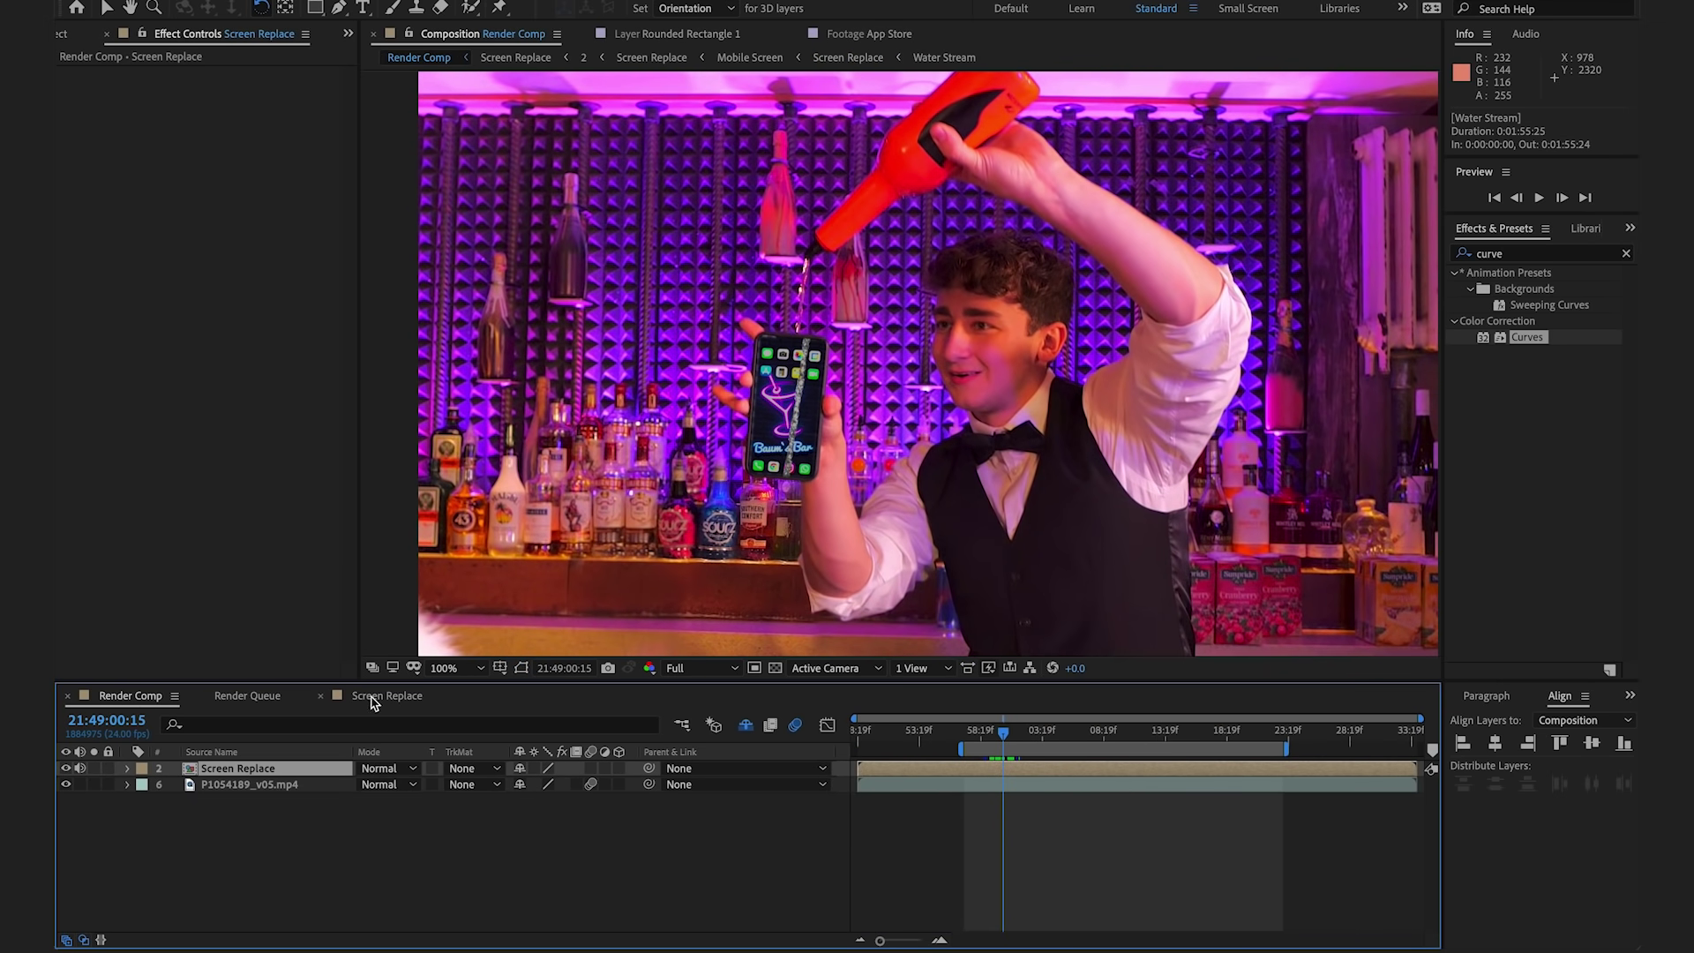
click(370, 695)
drag(908, 494, 916, 528)
key(v)
click(128, 696)
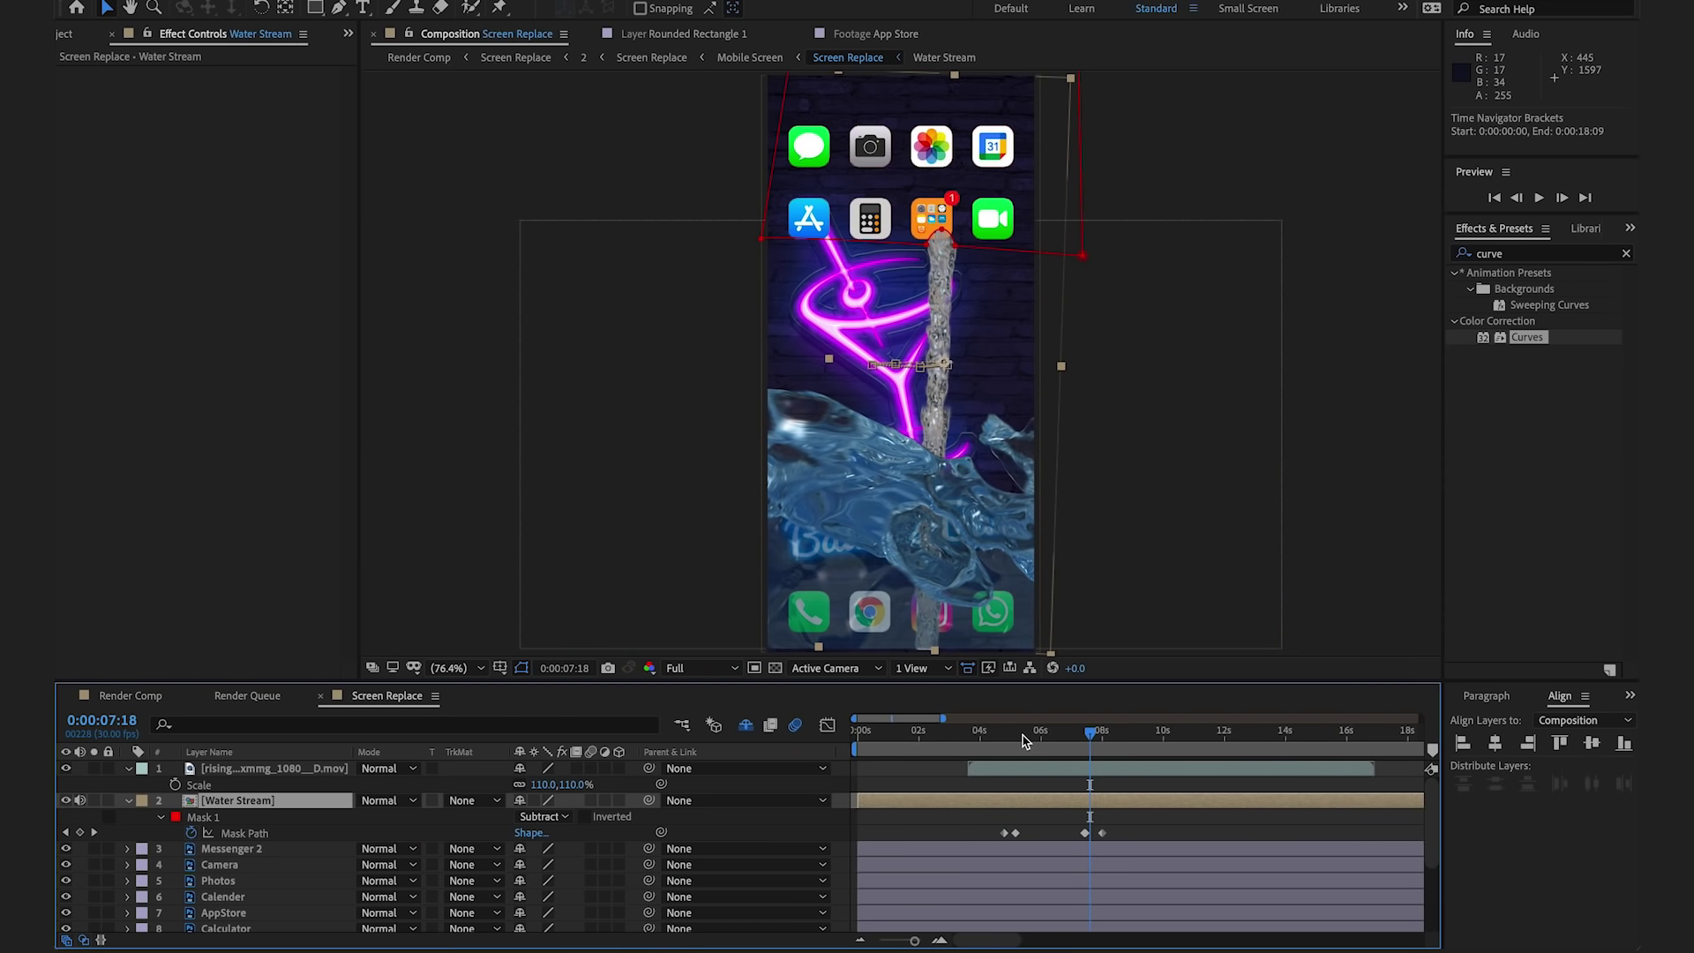
Shift layer 1's rising water clip so its in-point snaps to the playhead at 0:00:05:05
click(999, 731)
drag(1038, 769, 1152, 788)
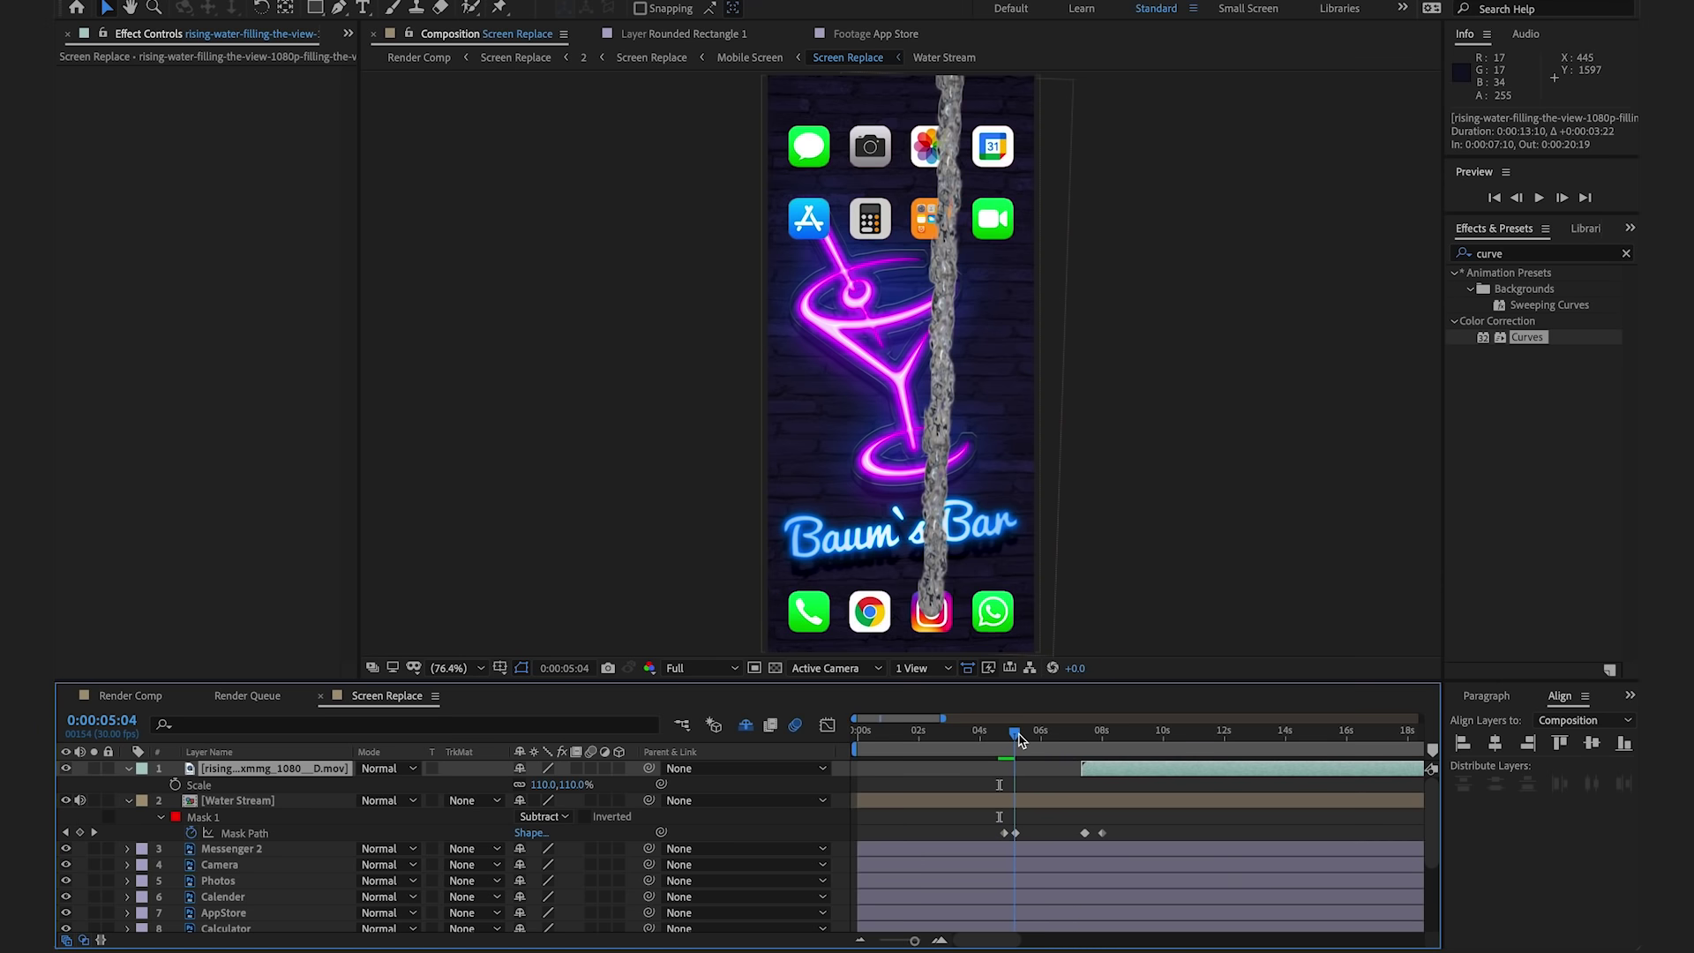
drag(1072, 773, 1041, 773)
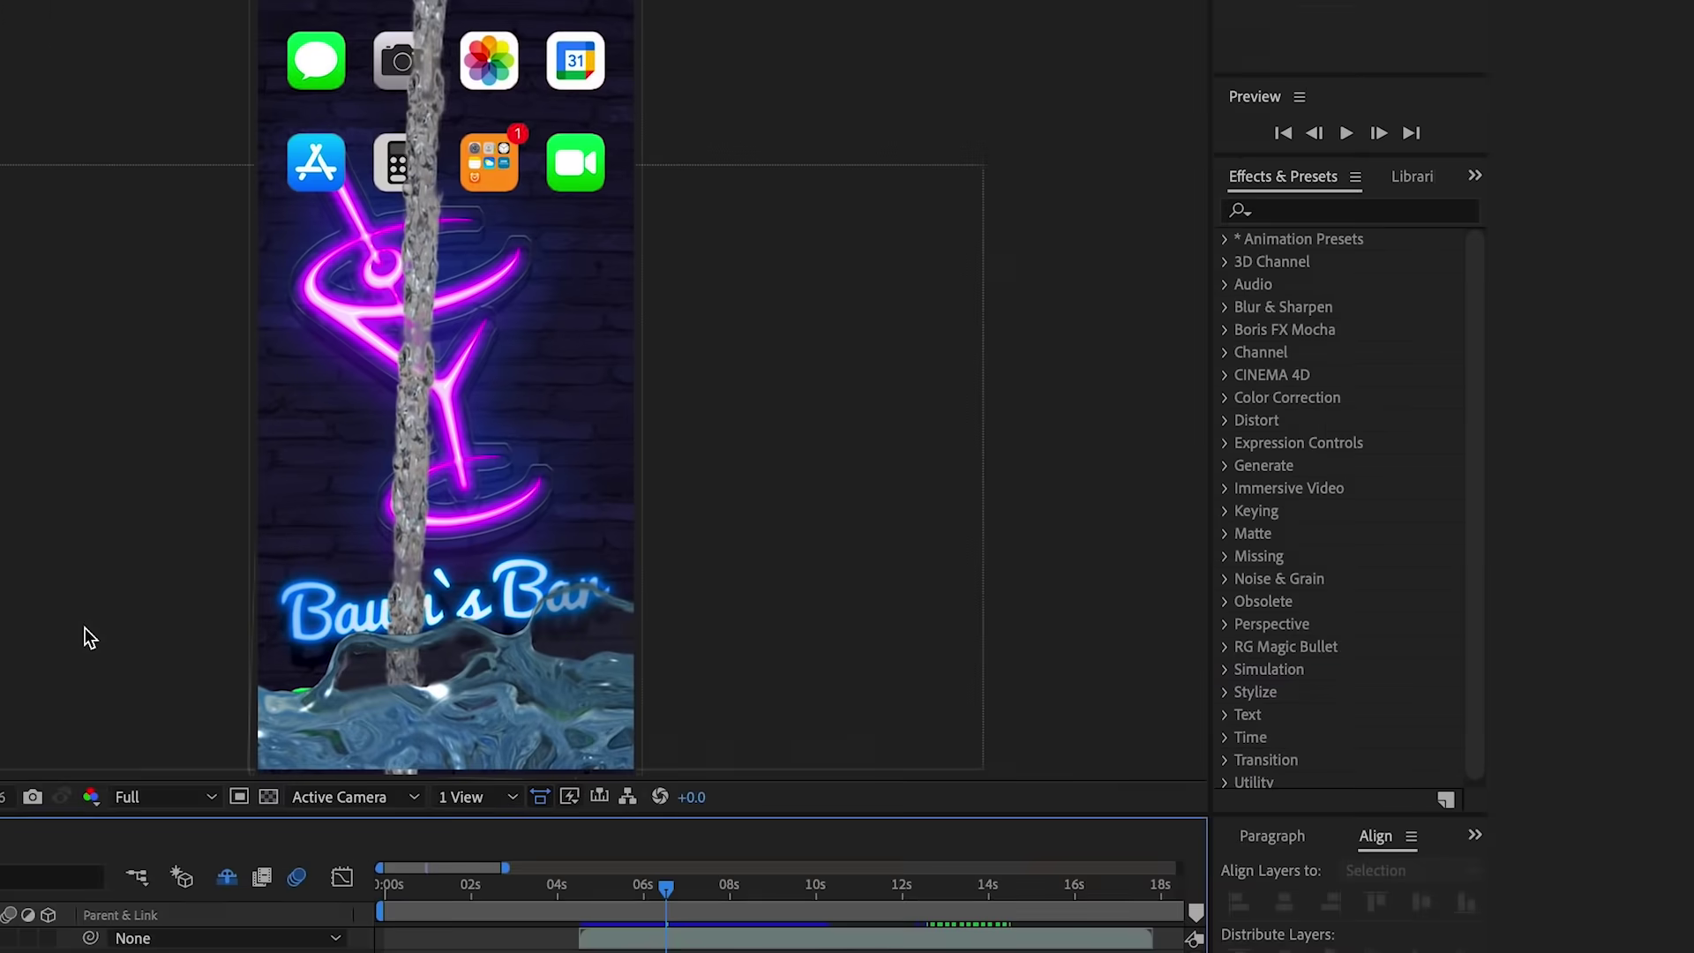
Apply Hue/Saturation to the rising water clip and rotate Master Hue to 113° toward purple
click(1300, 210)
text(hue)
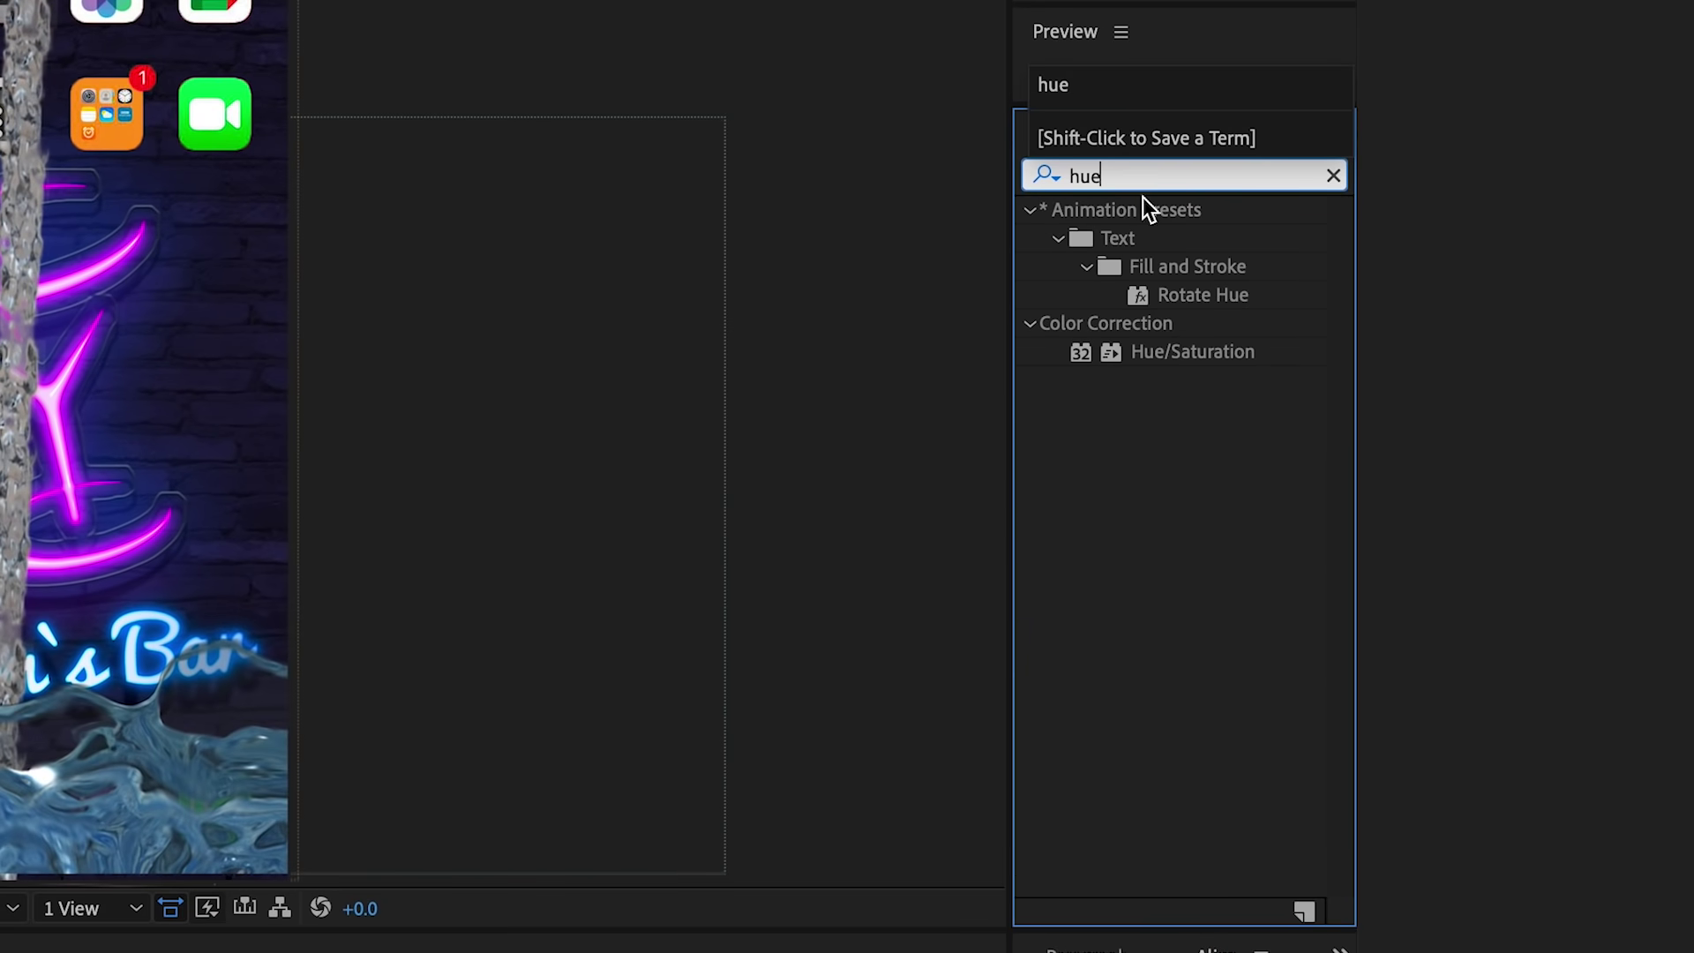
click(1189, 349)
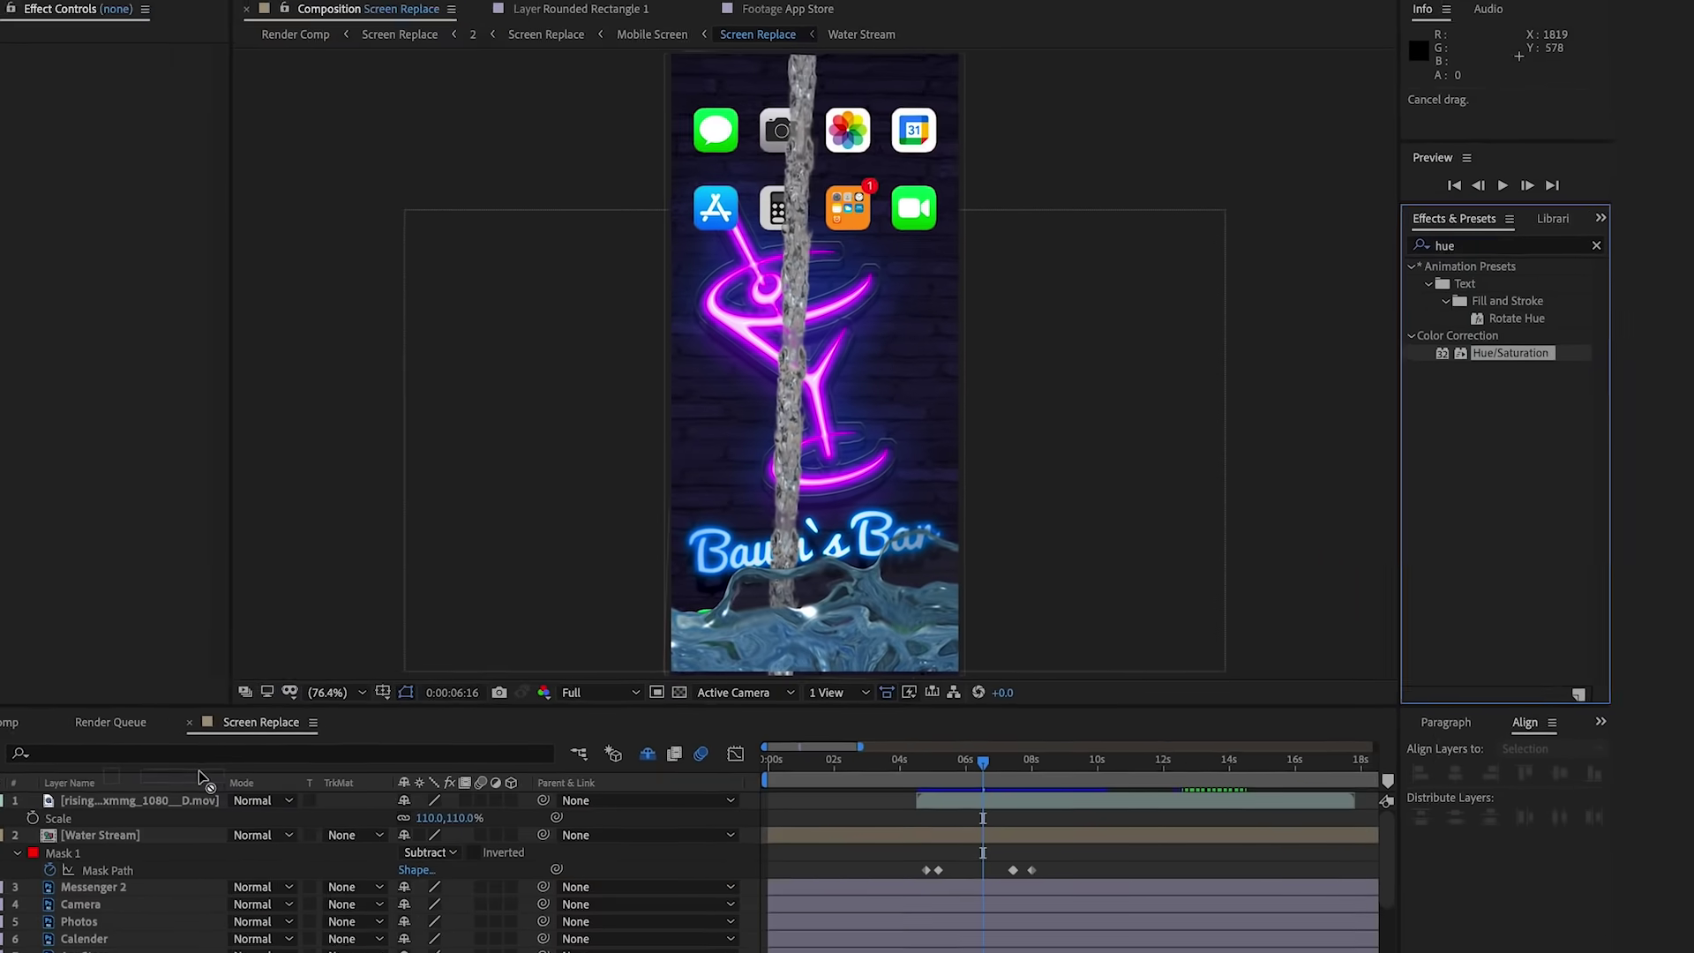
drag(324, 761, 316, 770)
drag(231, 165, 268, 176)
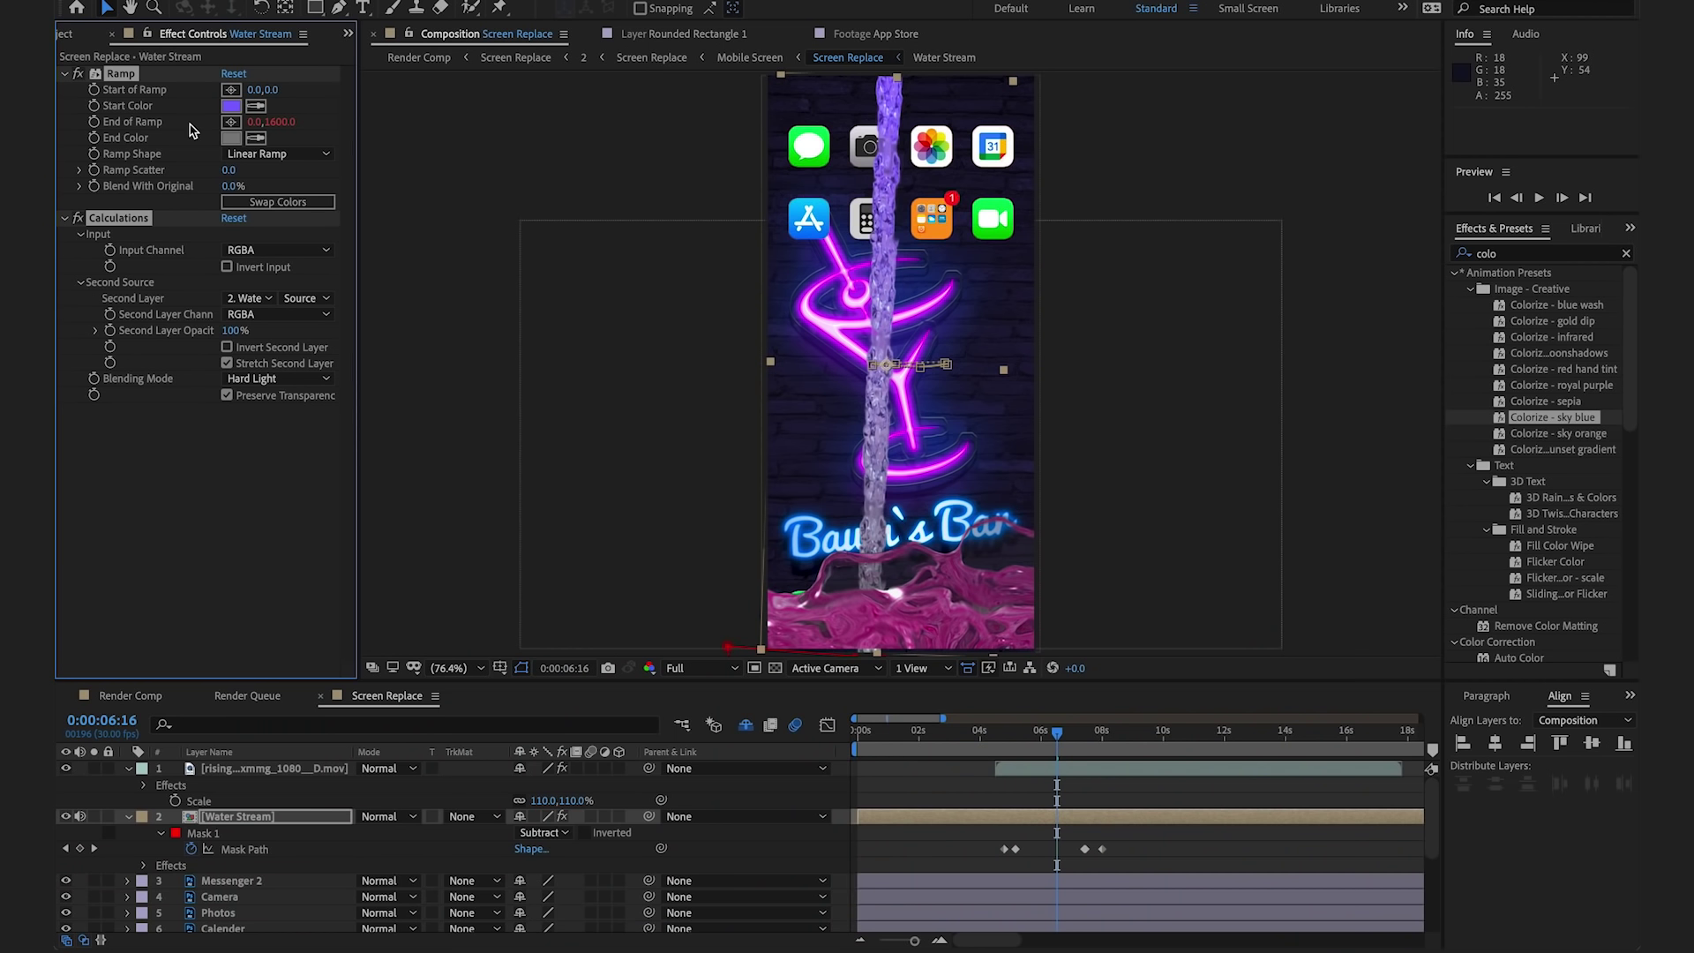
Set the Water Stream Ramp's Start Color to purple 8066FF
click(230, 106)
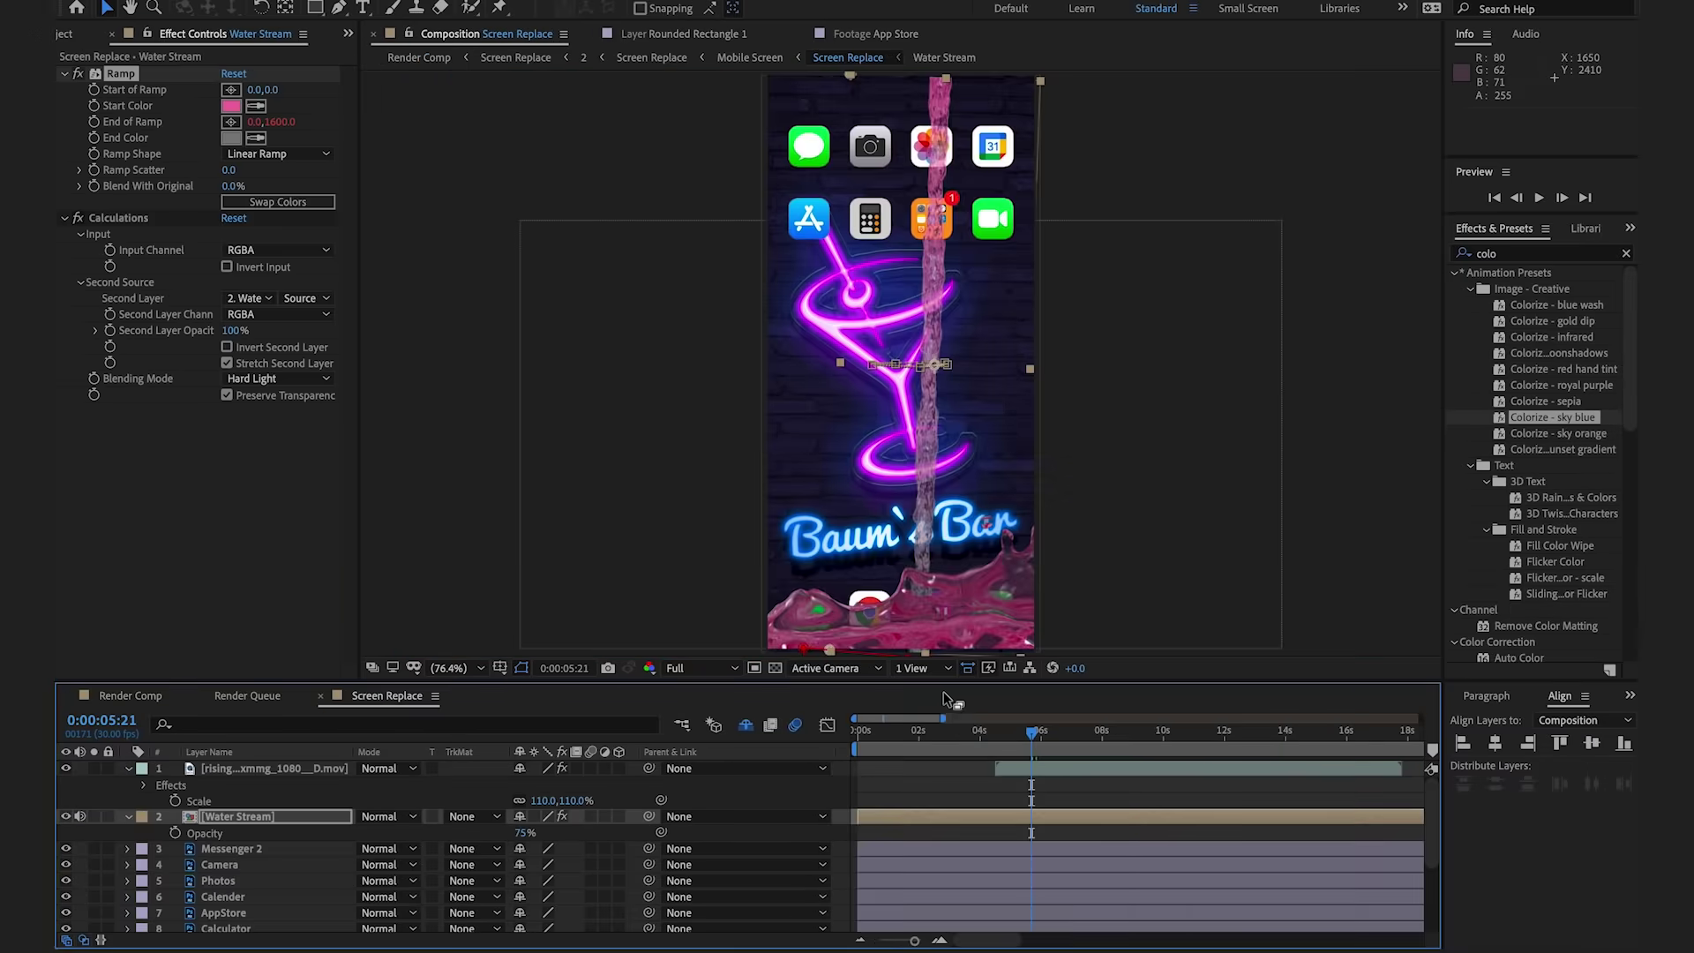
Keyframe the Photos icon's Position, dropping it from 369.5, 800 to 348.6, 2030.8
drag(1027, 739, 1001, 740)
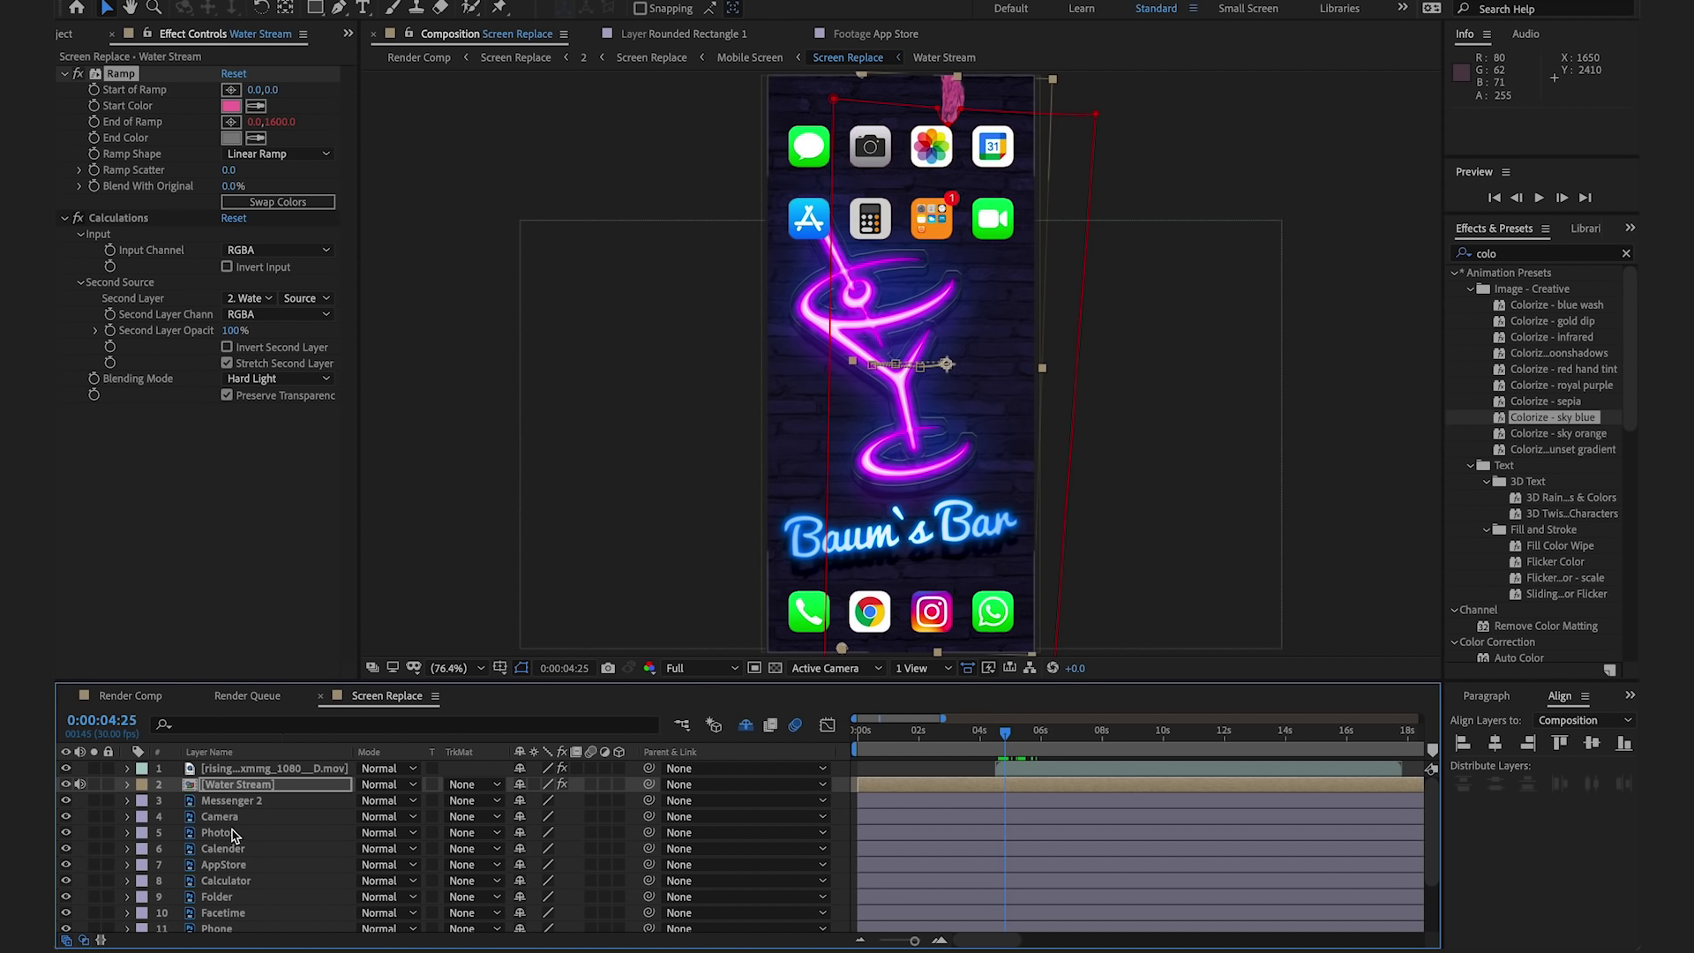
click(234, 834)
key(p)
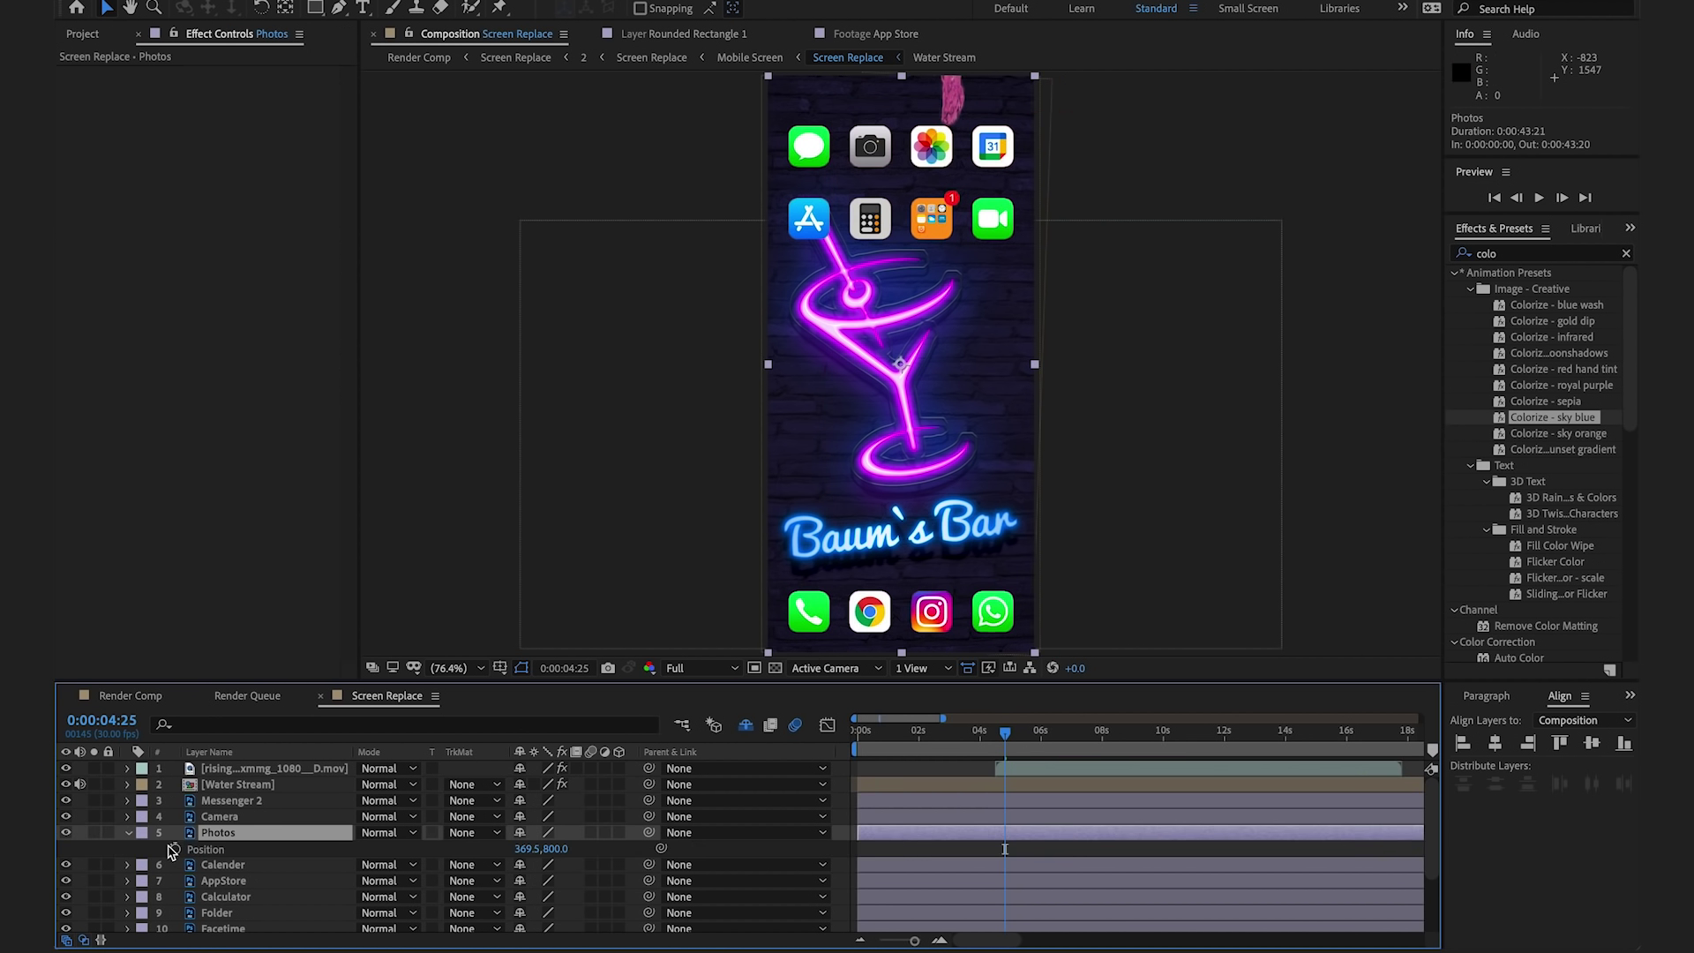
click(175, 848)
key(space)
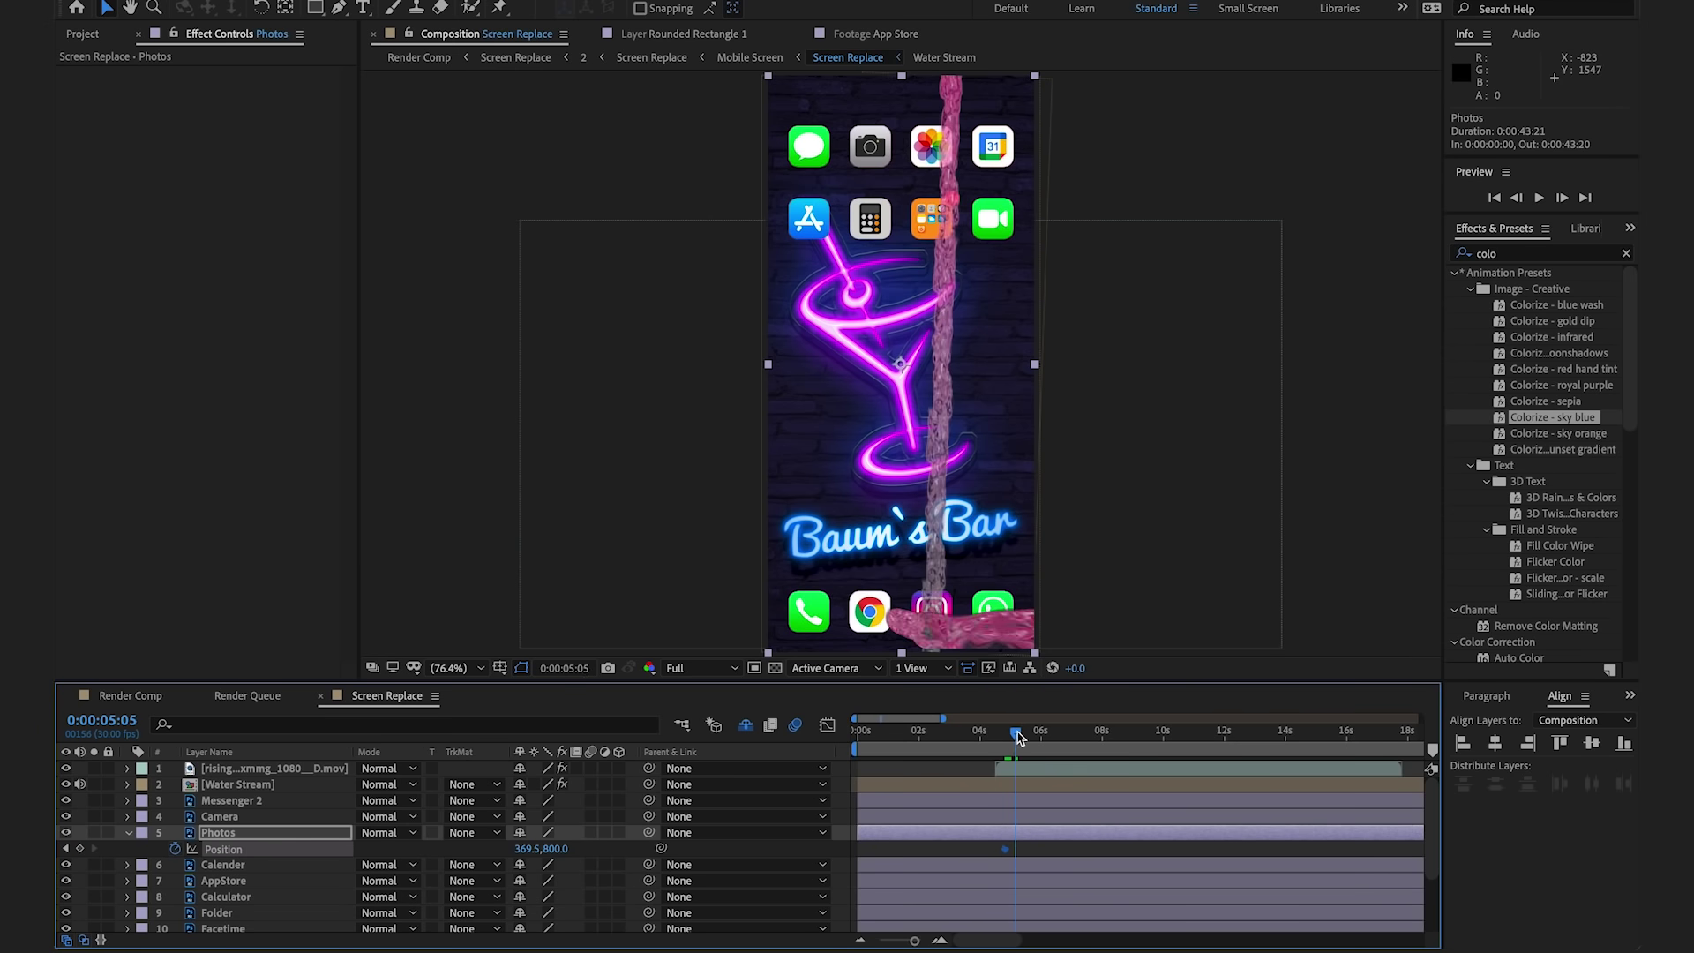
drag(929, 146, 935, 561)
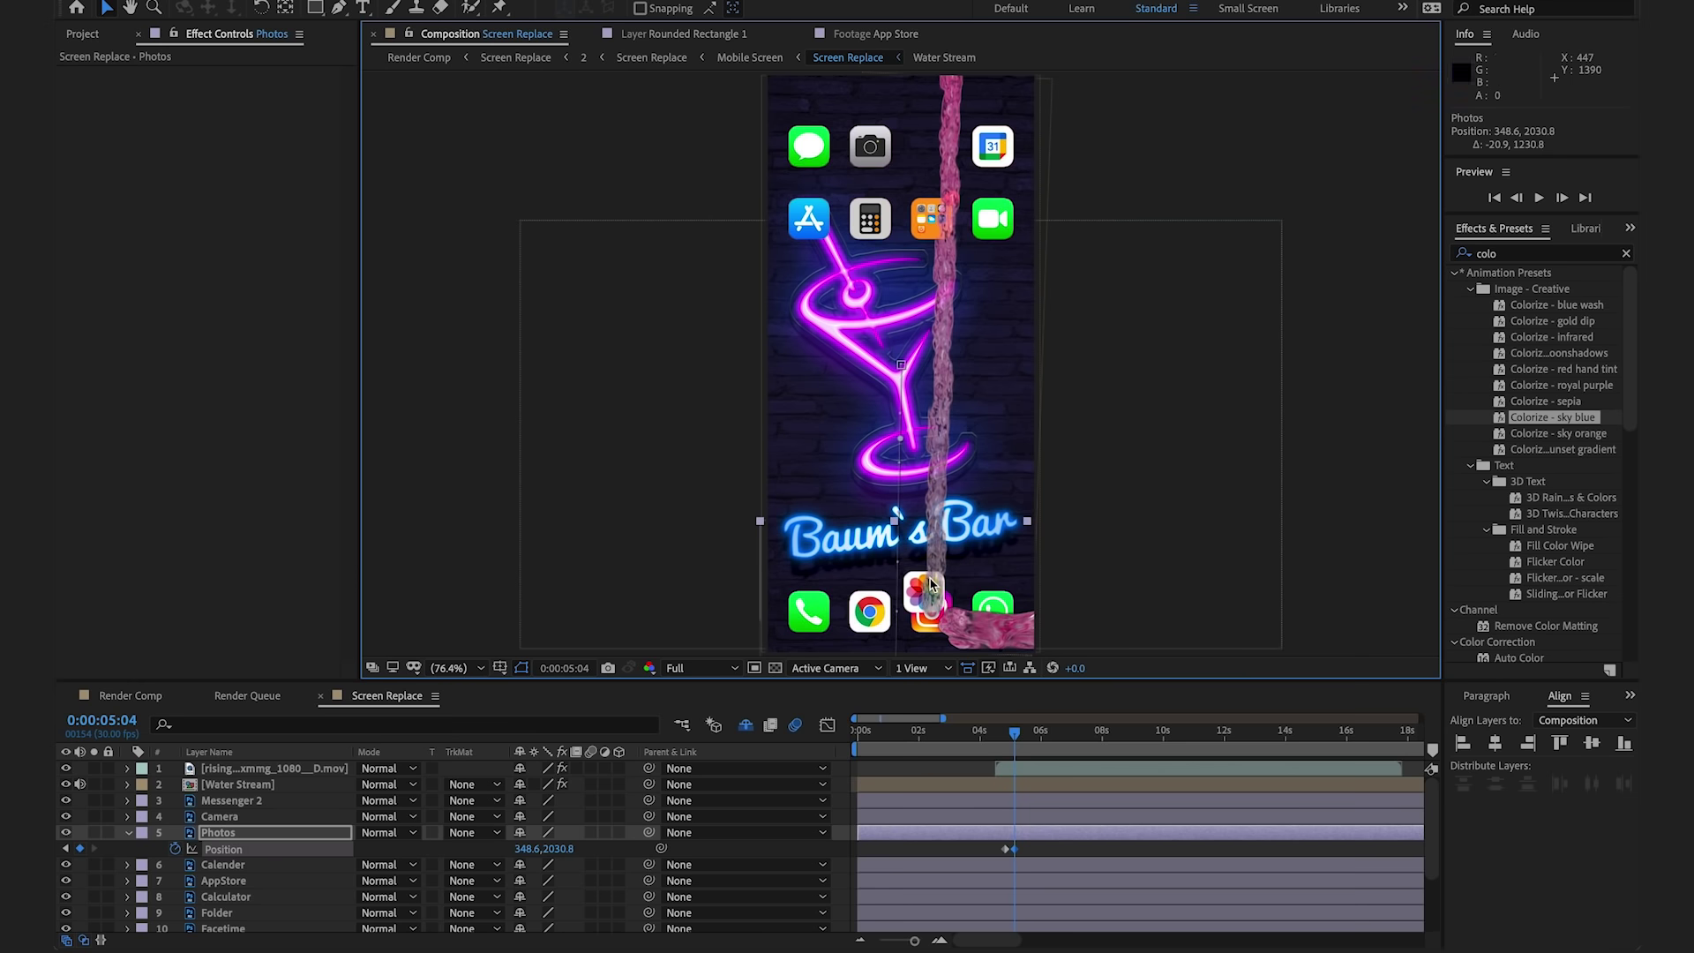
Apply Easy Ease to both Photos position keyframes and play back the fall
scroll(997, 869, up, 1)
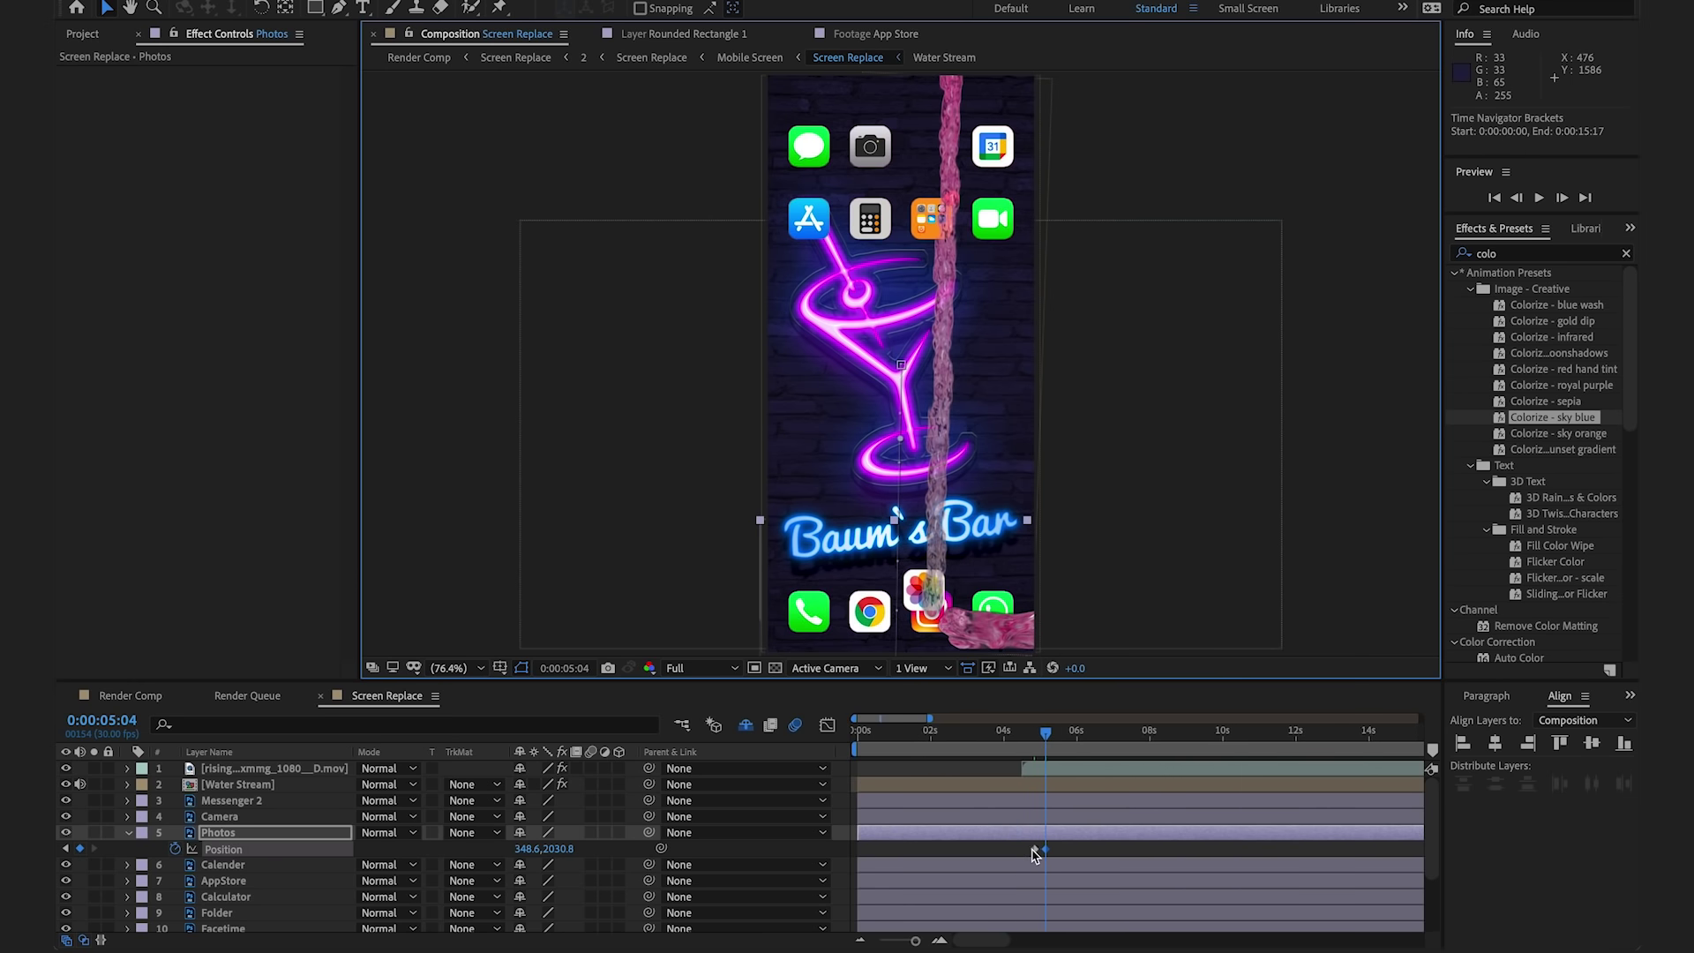
scroll(1014, 863, up, 5)
drag(1385, 848, 869, 852)
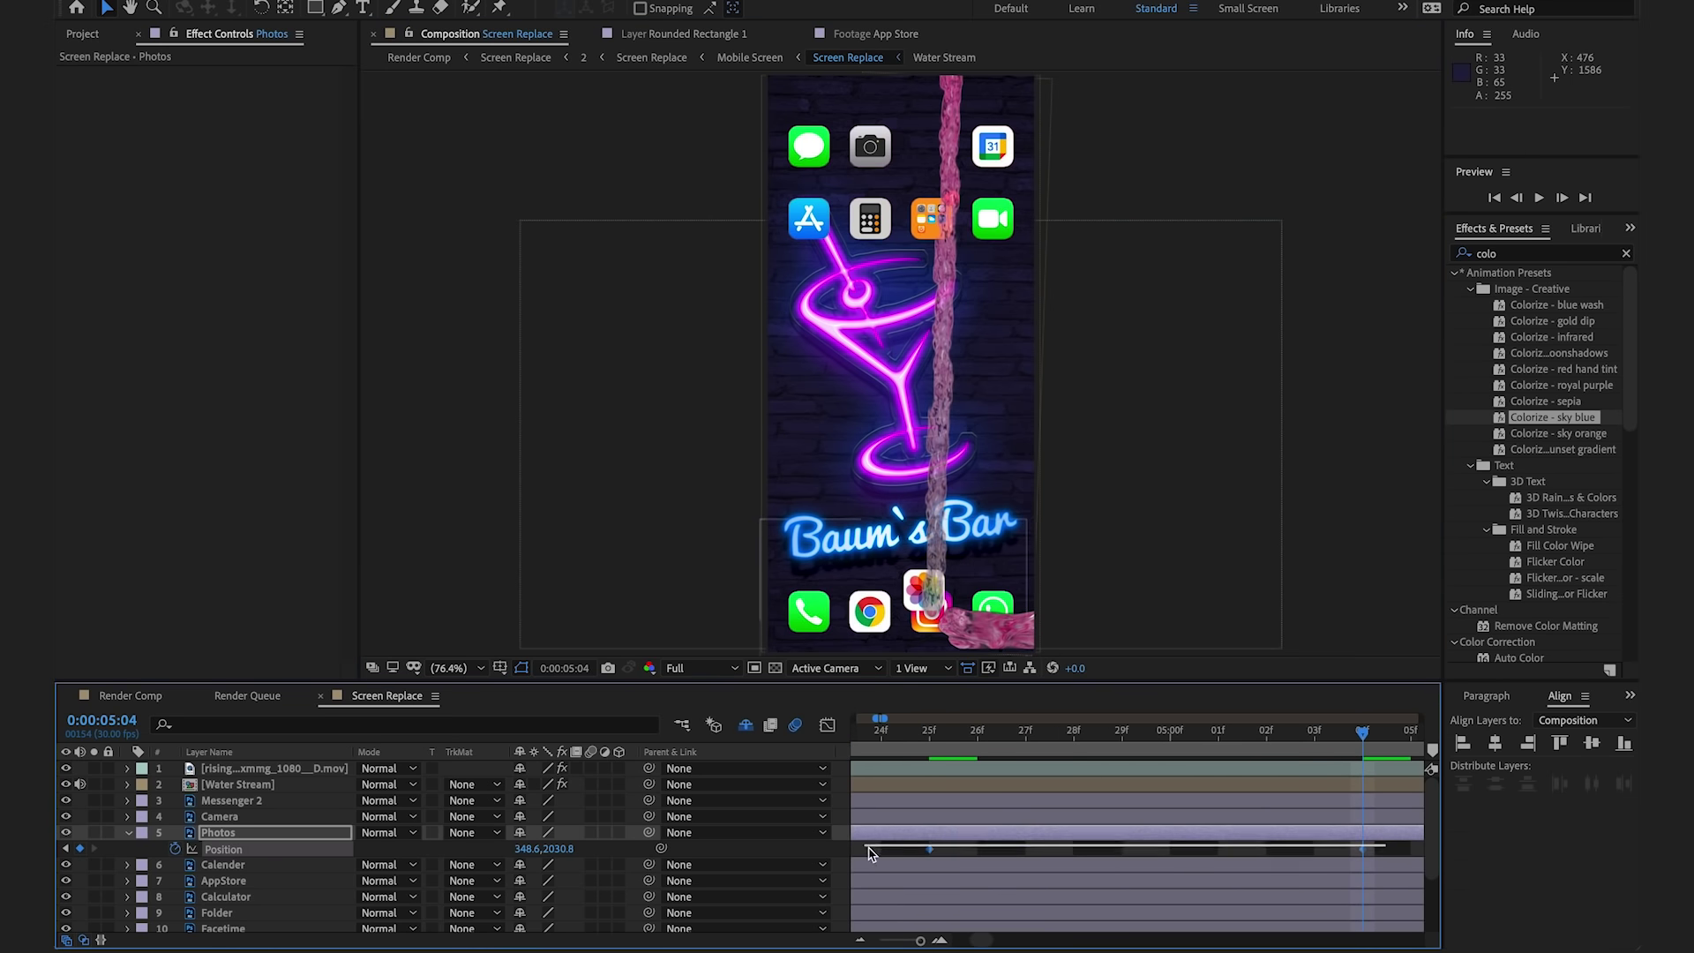
right_click(933, 851)
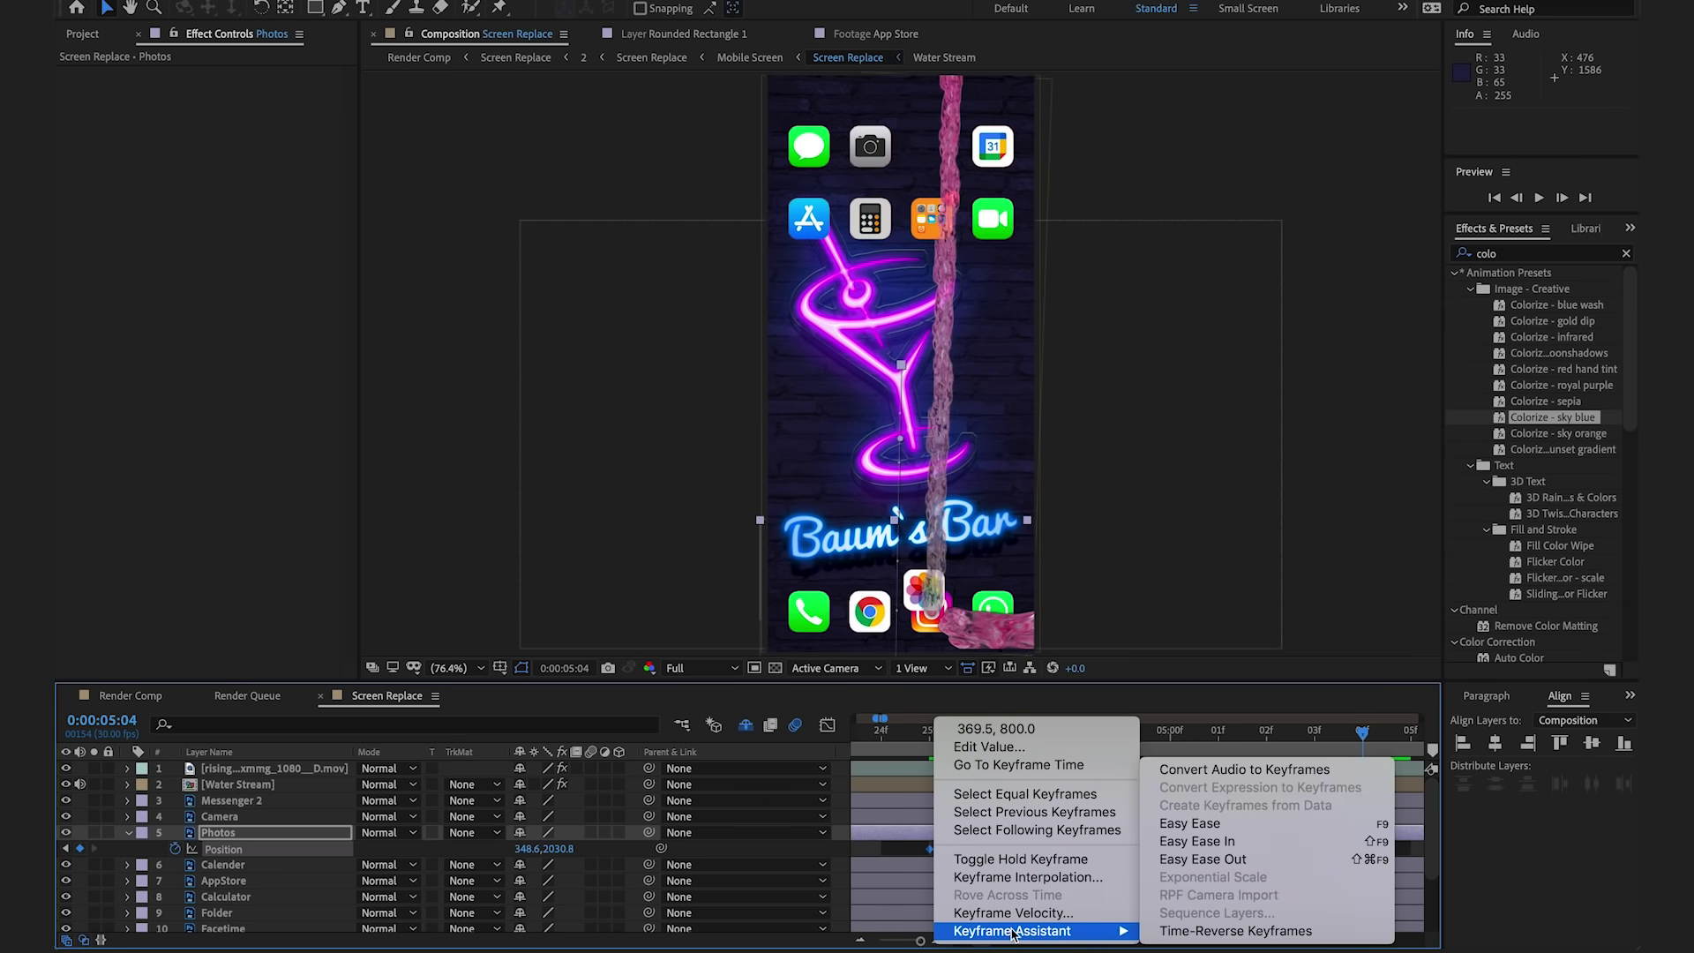
click(1173, 822)
key(space)
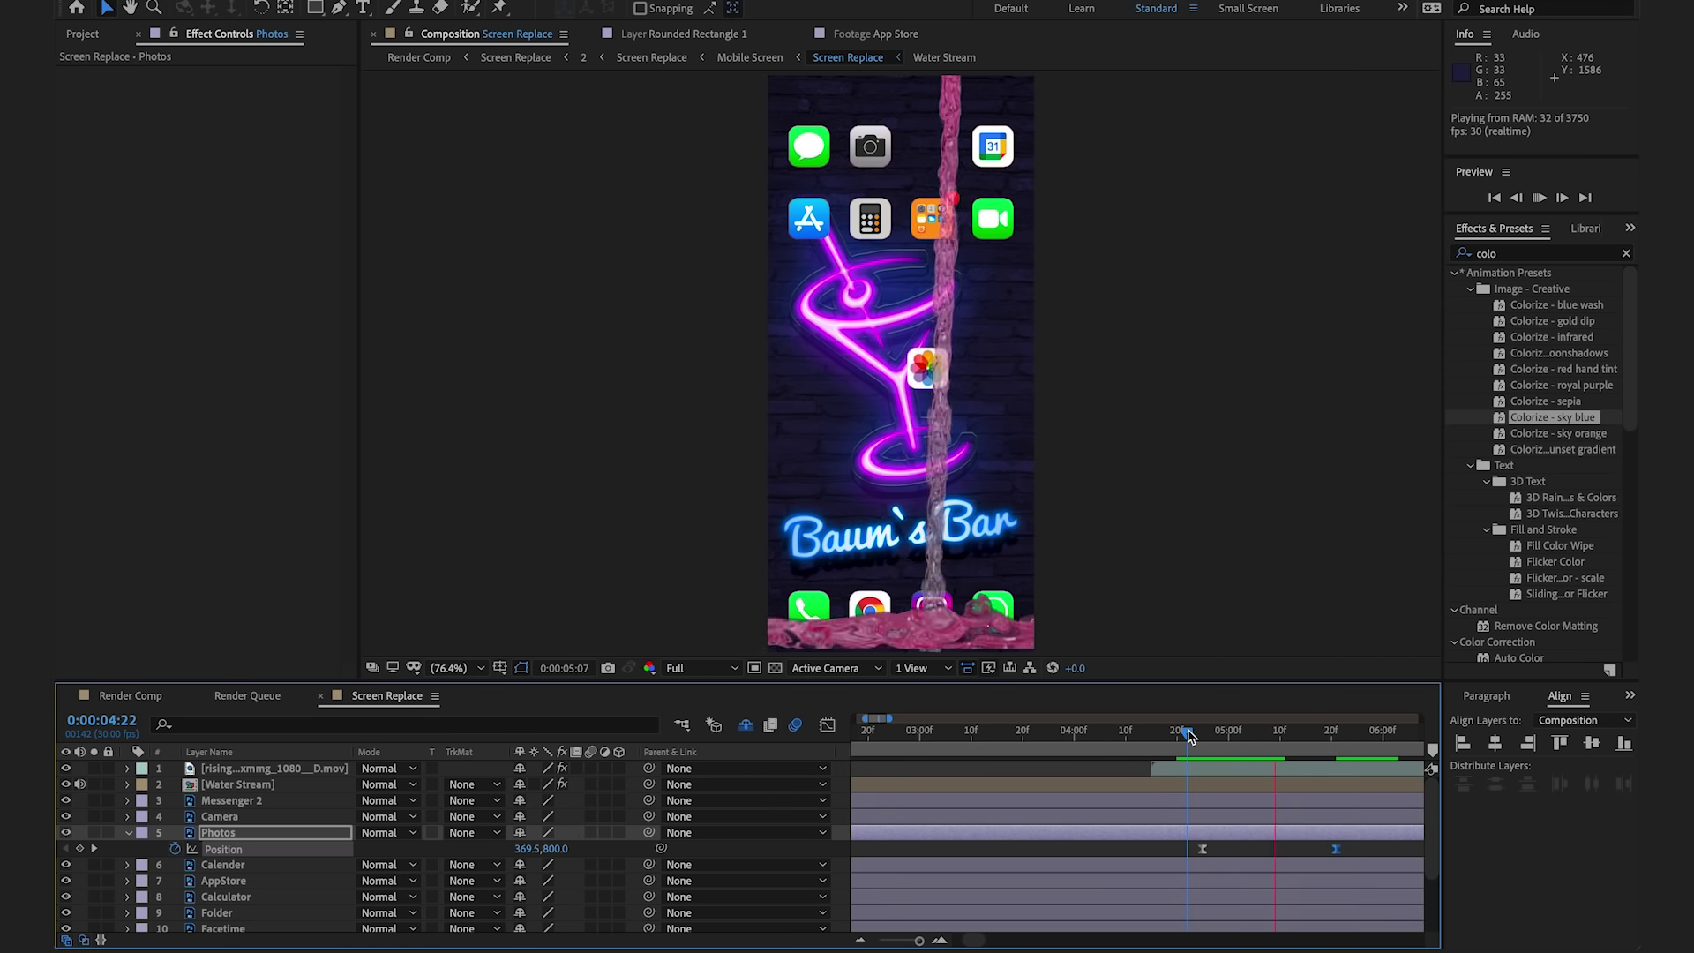